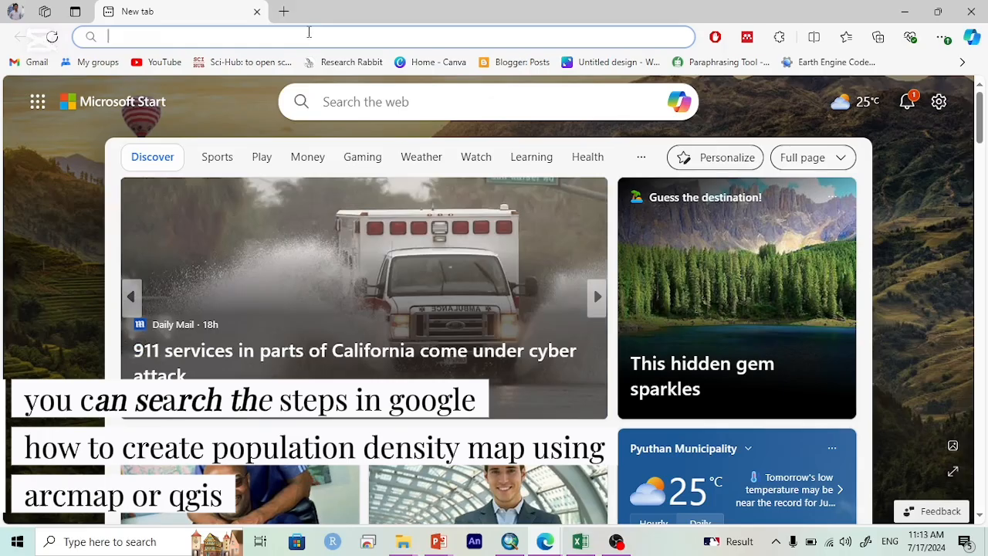
Step: Search the web for "How to make population density map"
type("How to make ")
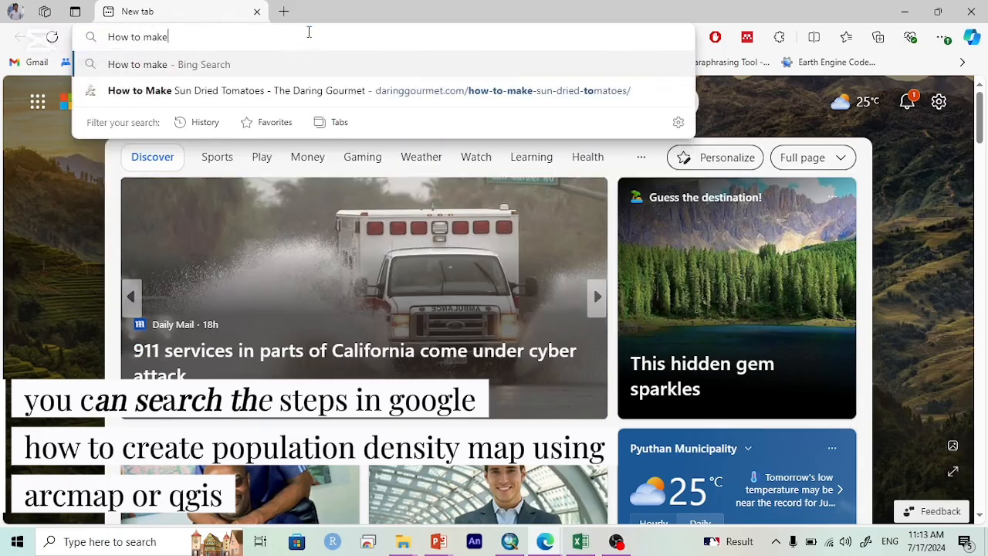
type("populat")
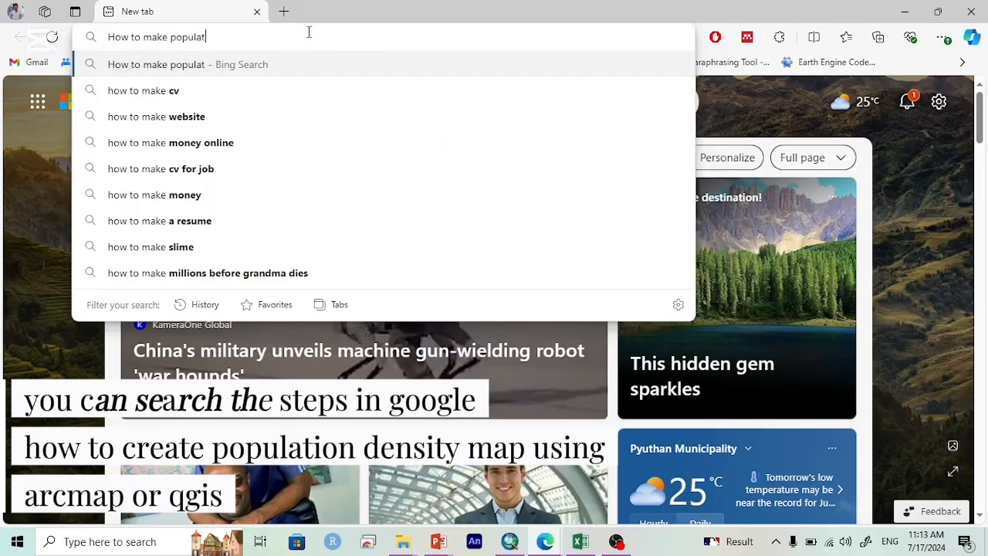
type("ion densi")
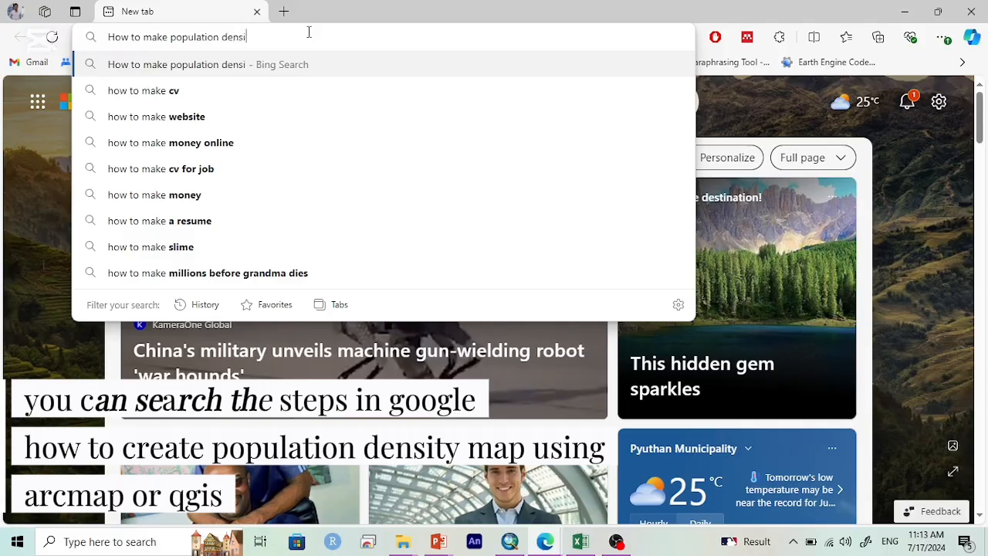
type("ty map")
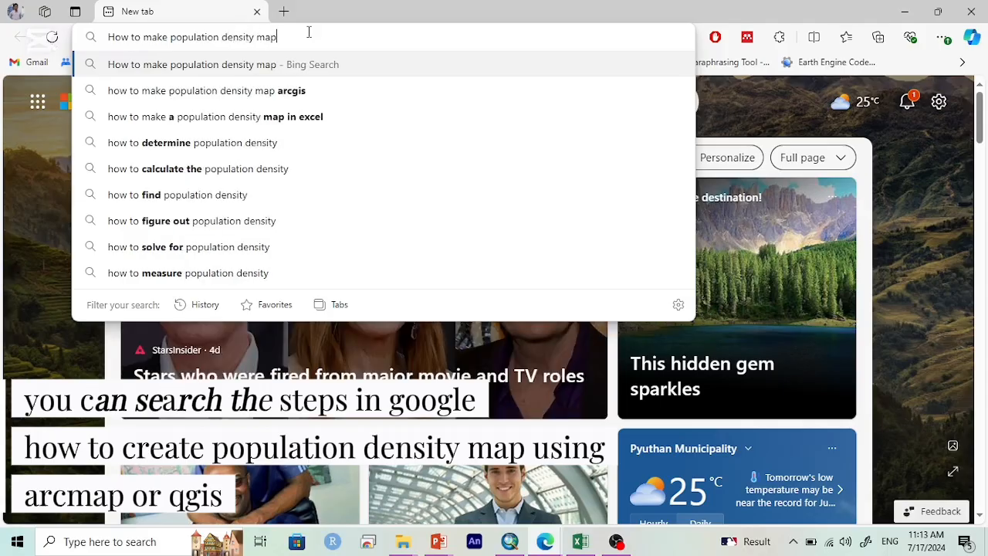
key("Return")
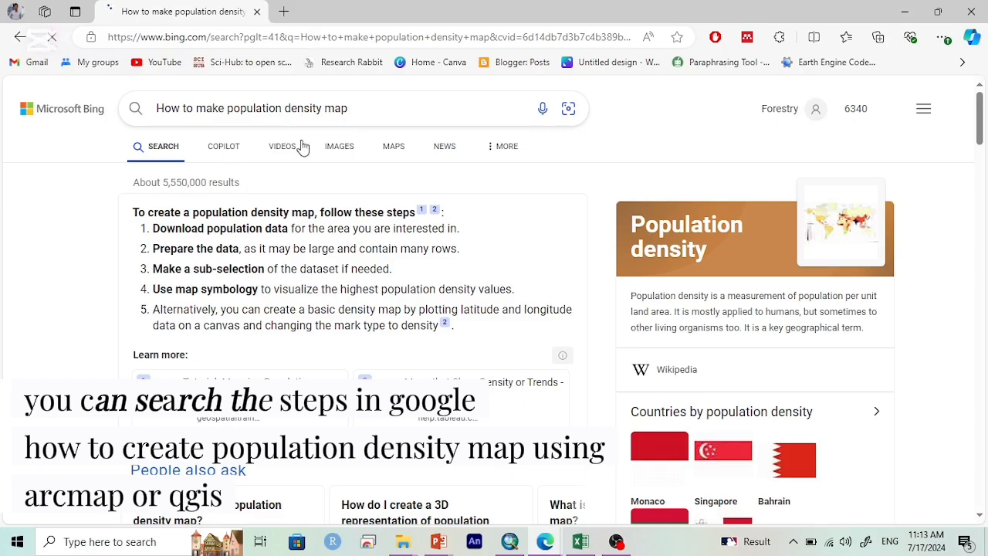
Step: Open the image results for the population density map search and look over the example maps
left_click(330, 150)
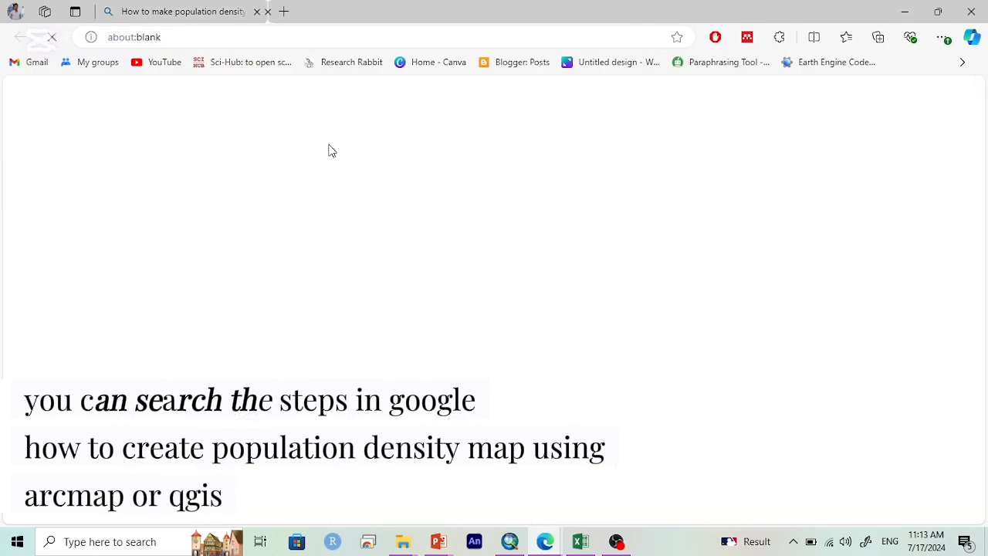
left_click(194, 8)
left_click(379, 8)
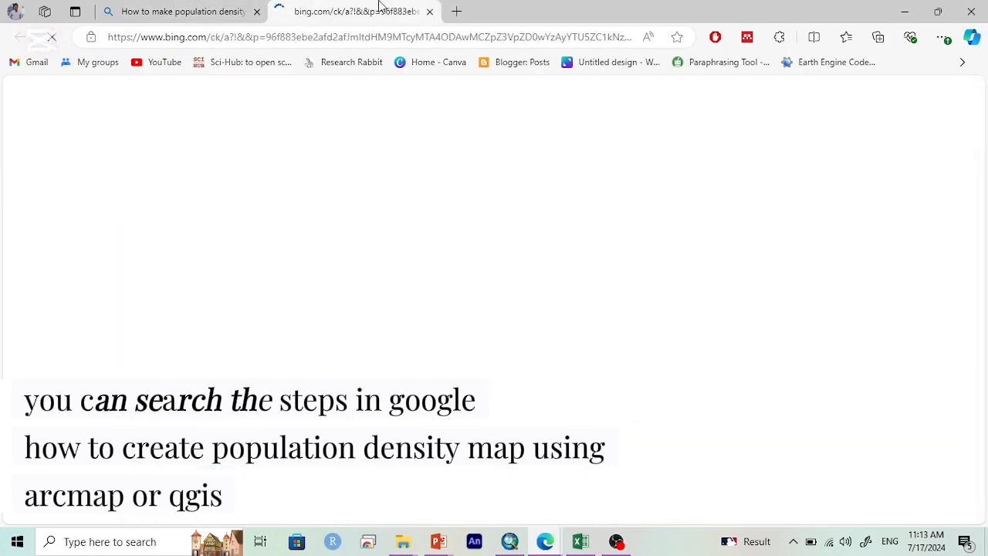
left_click(456, 11)
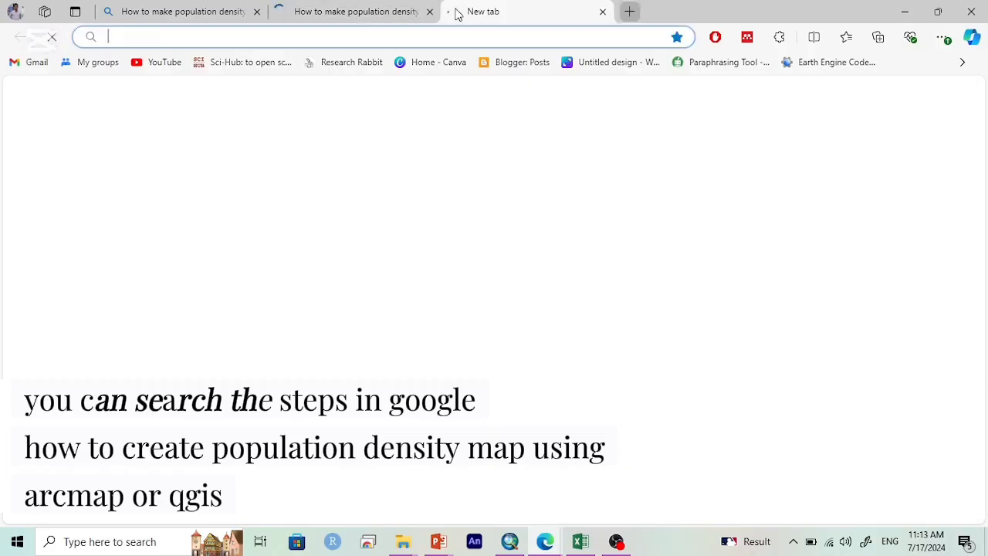
left_click(361, 10)
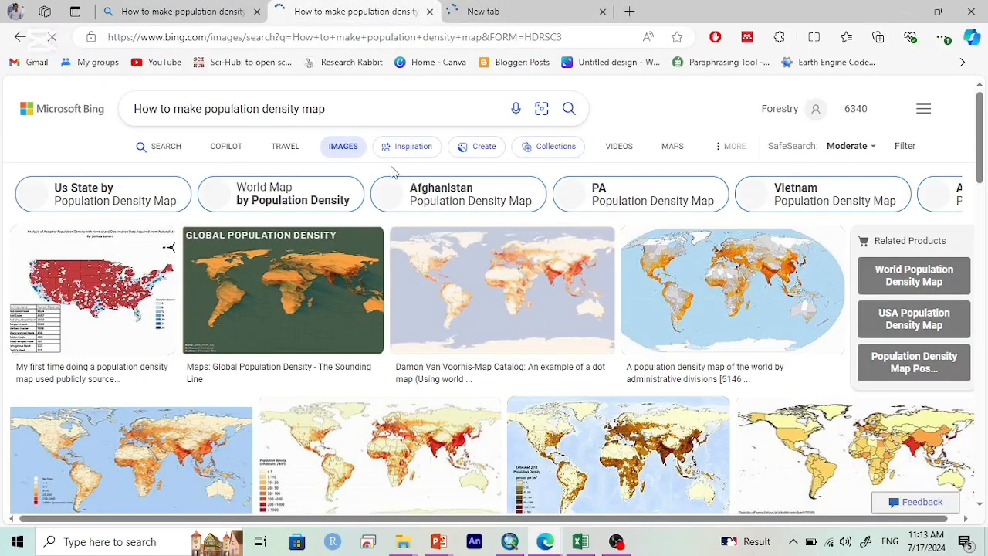
scroll(327, 365, "down", 5)
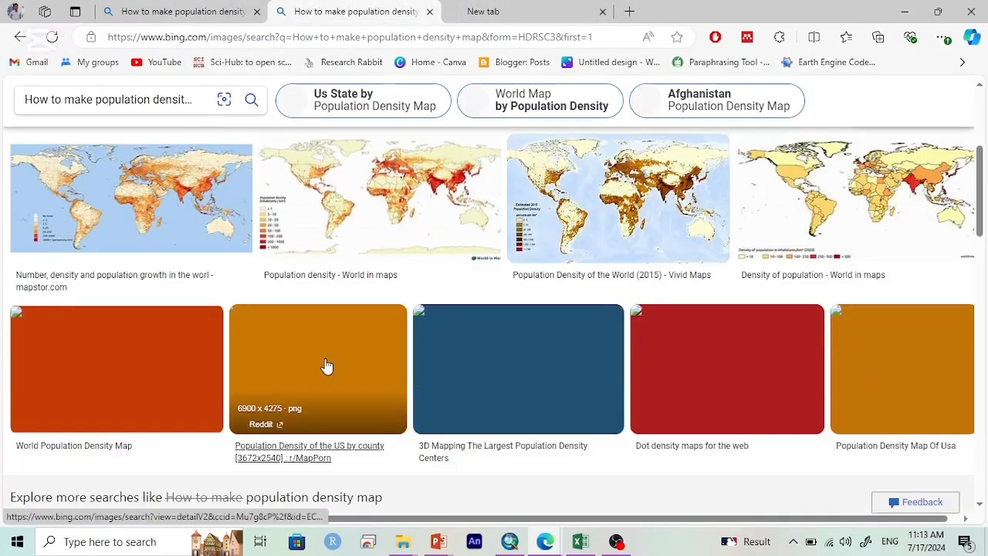
scroll(328, 365, "up", 5)
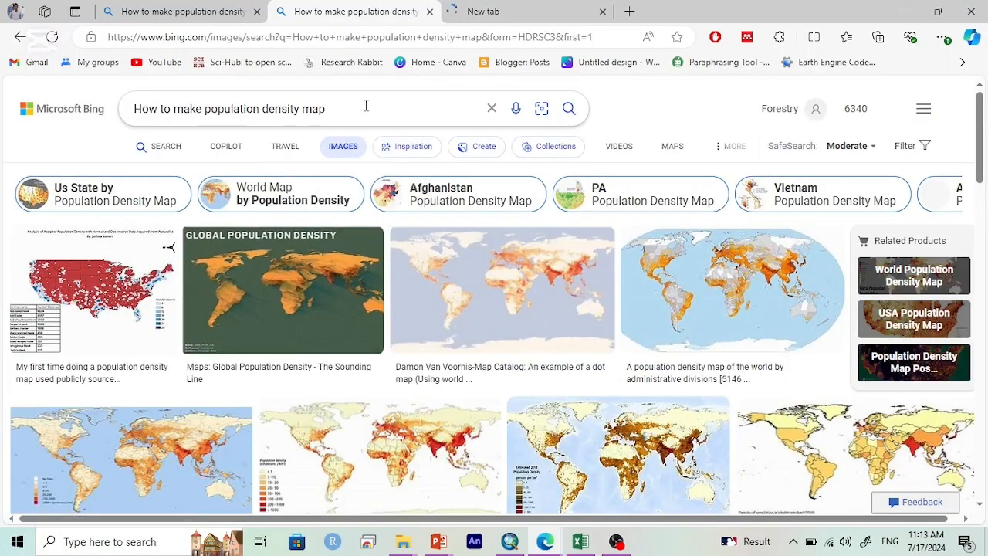
Step: Narrow the image search to "How to make population density map of Nepal"
left_click(366, 106)
type("of Me")
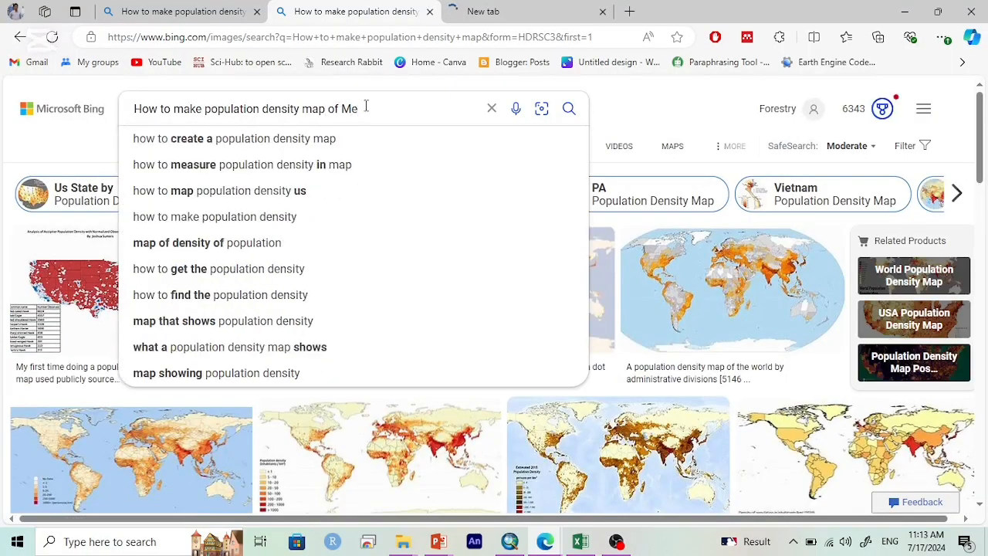
key("BackSpace")
key("BackSpace")
type("Nepal")
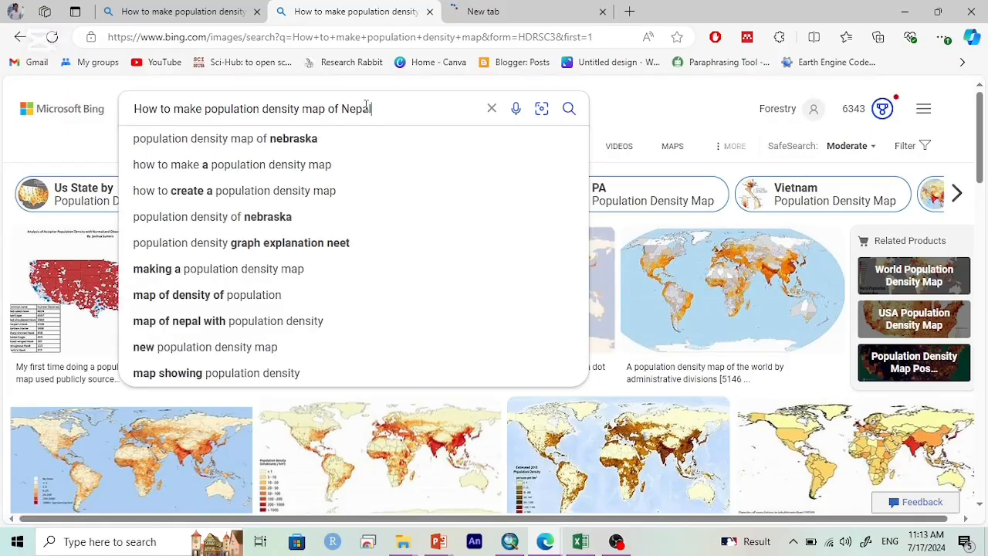
key("Return")
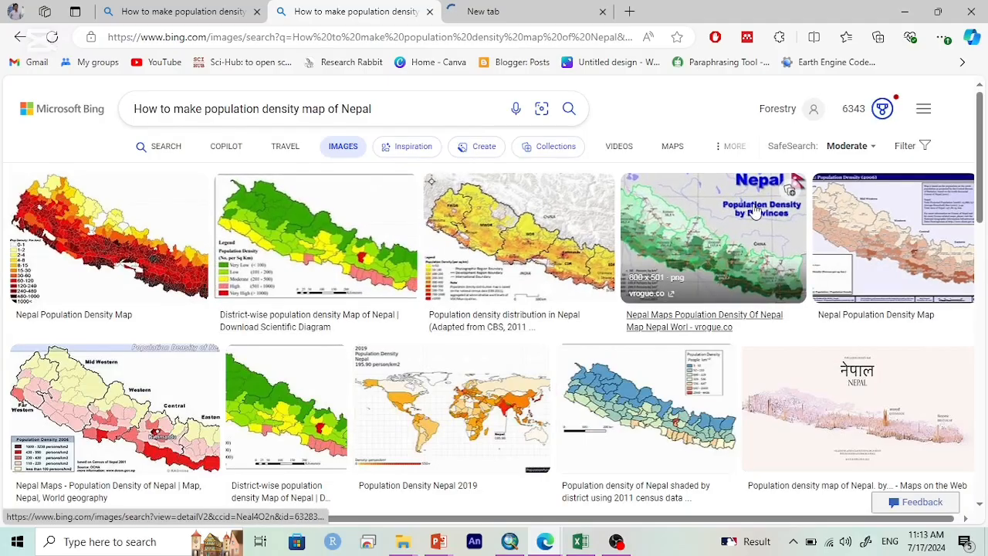
Step: Switch to the browser's search results for the population of Nepal 2078 and locate the national census site
left_click(475, 8)
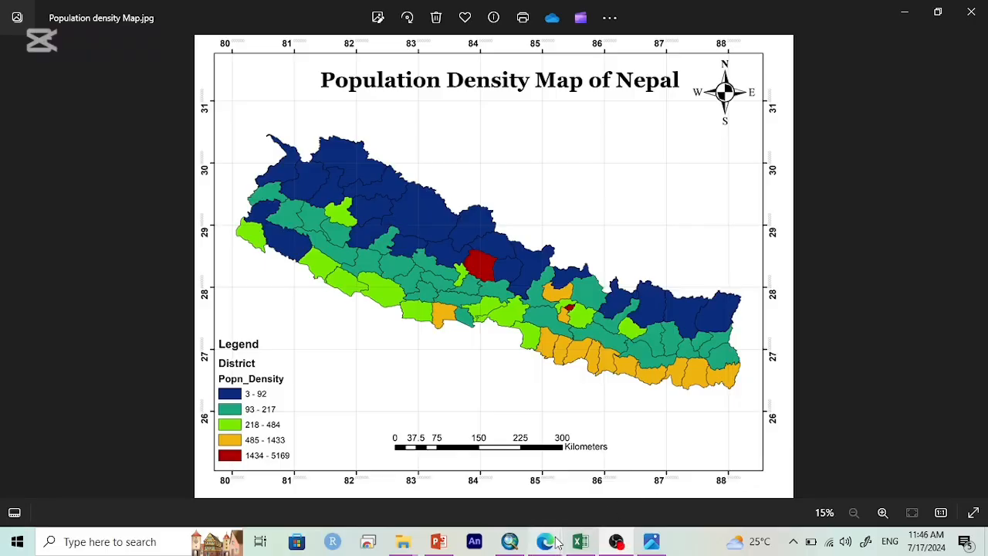
mouse_move(544, 541)
left_click(633, 482)
left_click(186, 232)
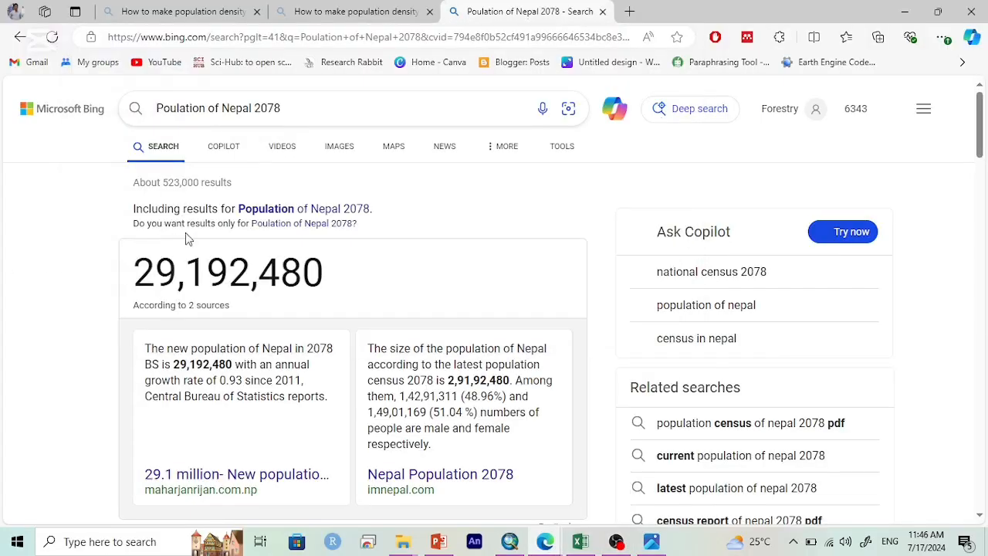
left_click(308, 113)
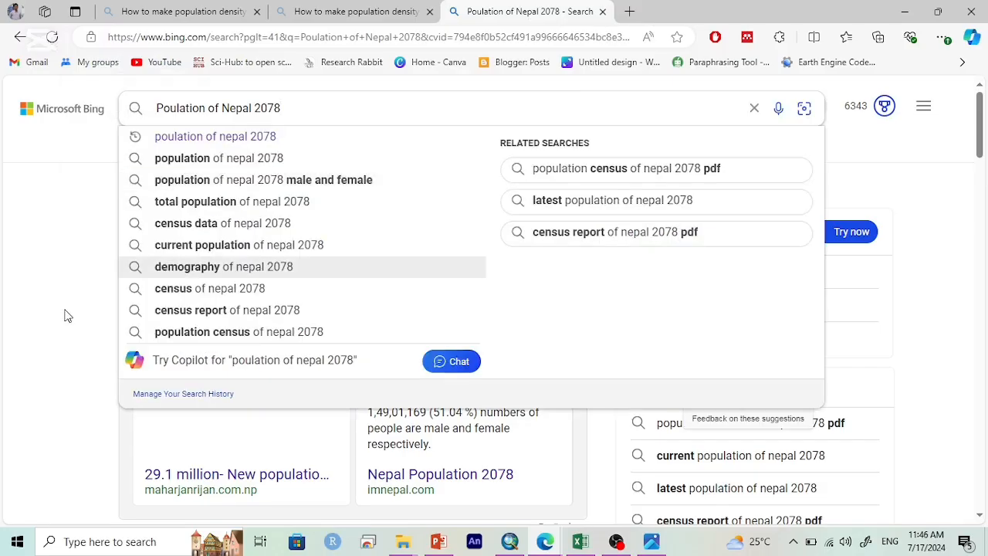
left_click(80, 310)
scroll(356, 272, "down", 4)
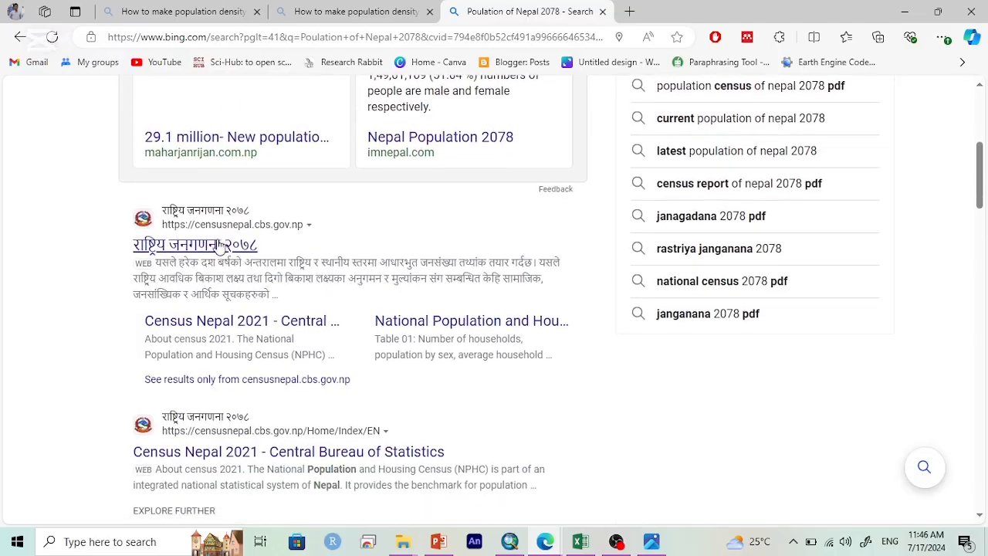
Step: Open the censusnepal.cbs.gov.np site translated into English and close its notice
left_click(216, 236)
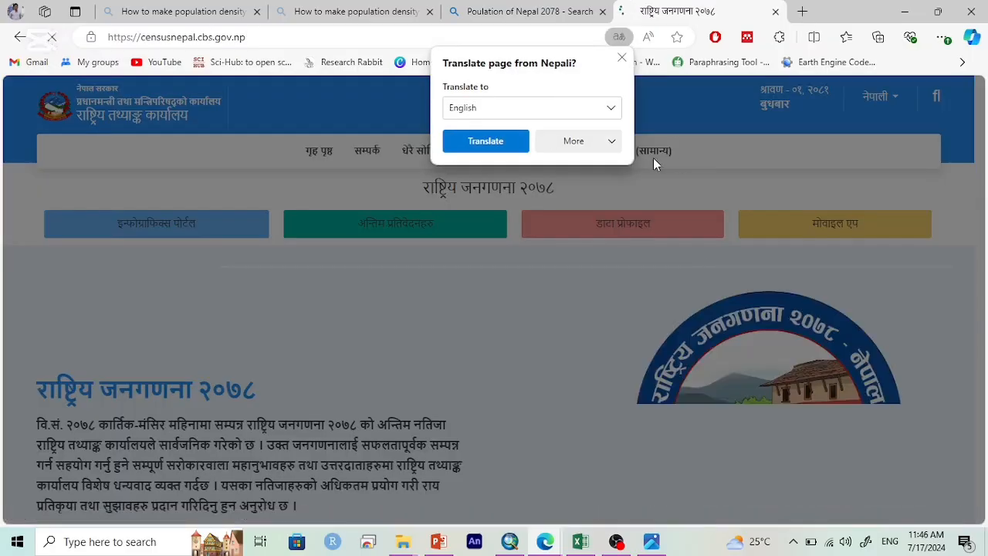
left_click(506, 140)
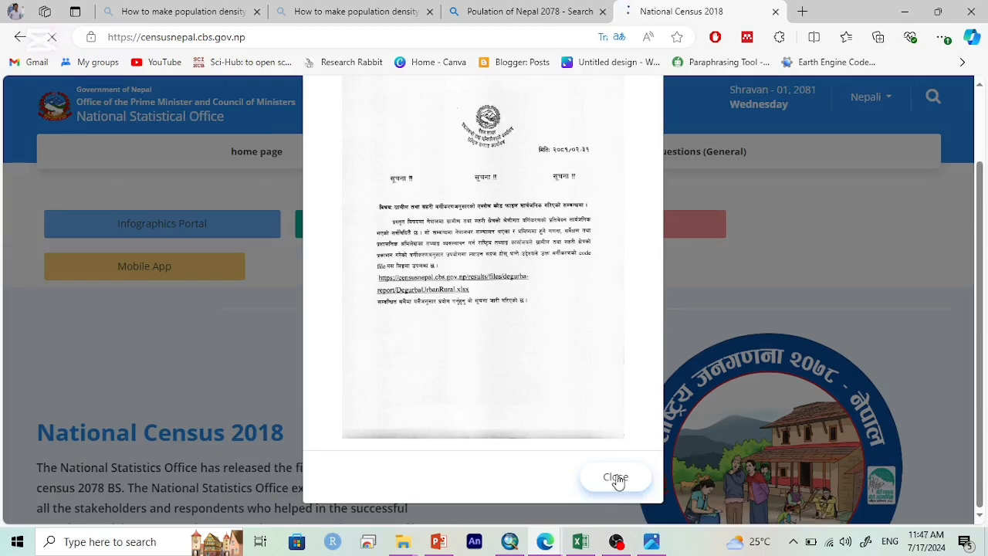
left_click(617, 485)
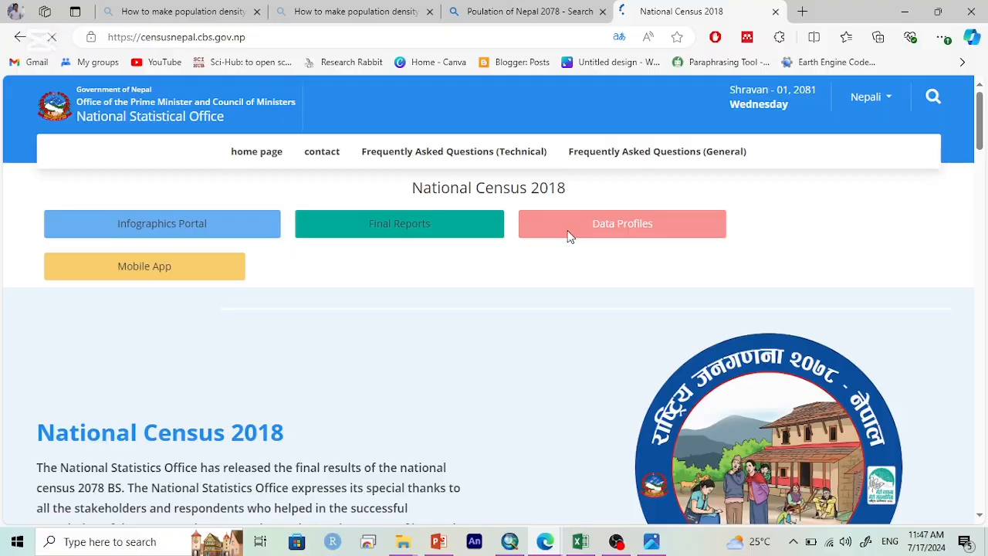
Step: From the census site's Data Profiles, open the xlsx file of Individual Table 01 on households, population by sex and population density
left_click(568, 233)
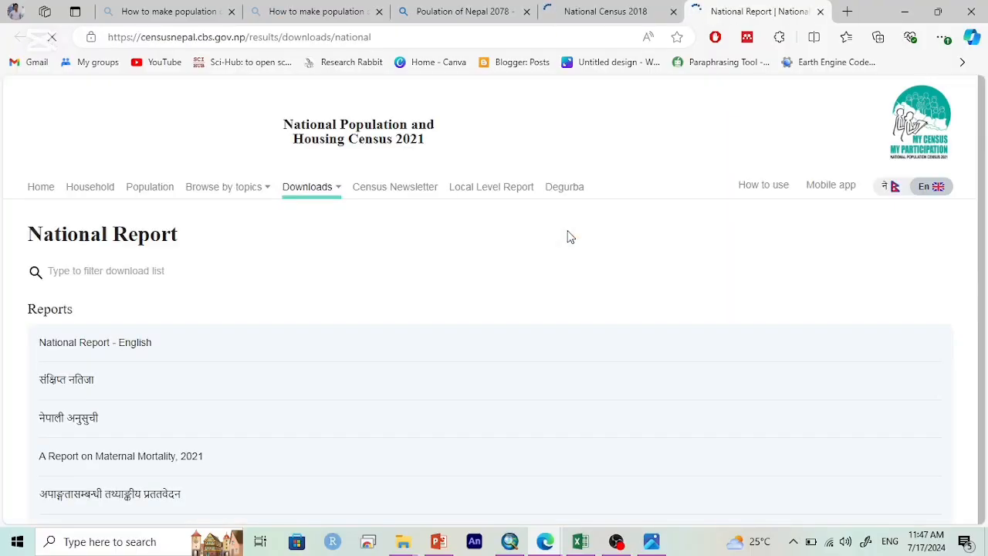
scroll(568, 154, "down", 5)
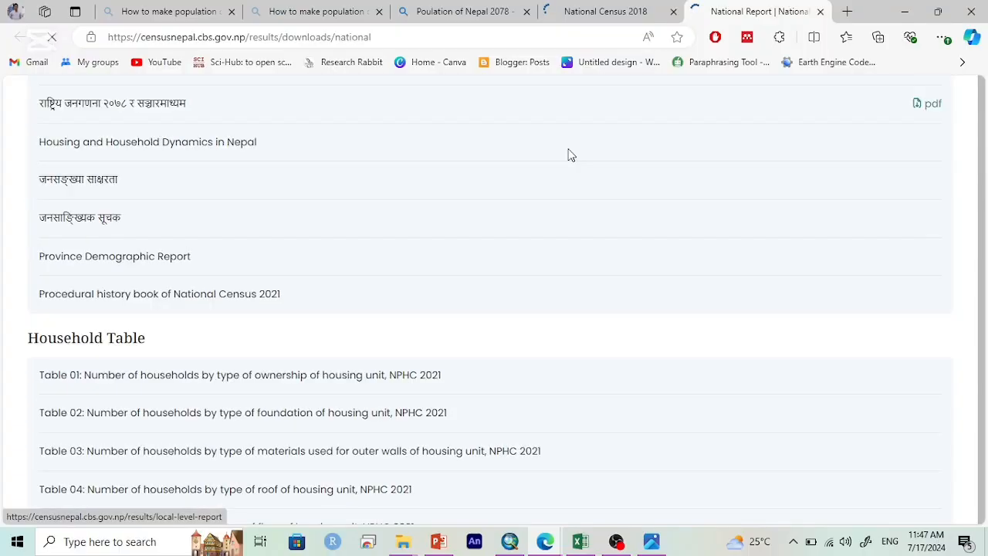
scroll(569, 154, "down", 5)
scroll(547, 148, "up", 2)
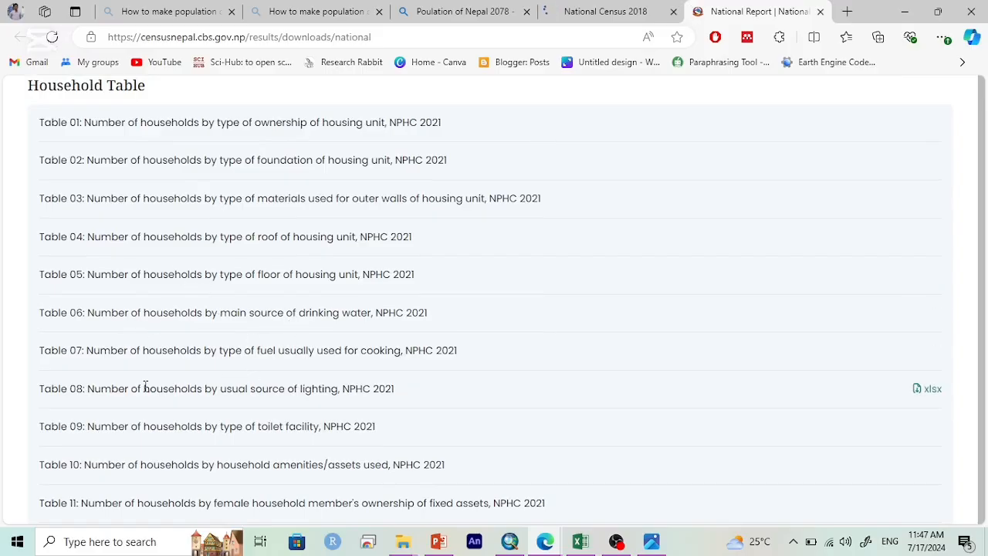
scroll(173, 392, "down", 3)
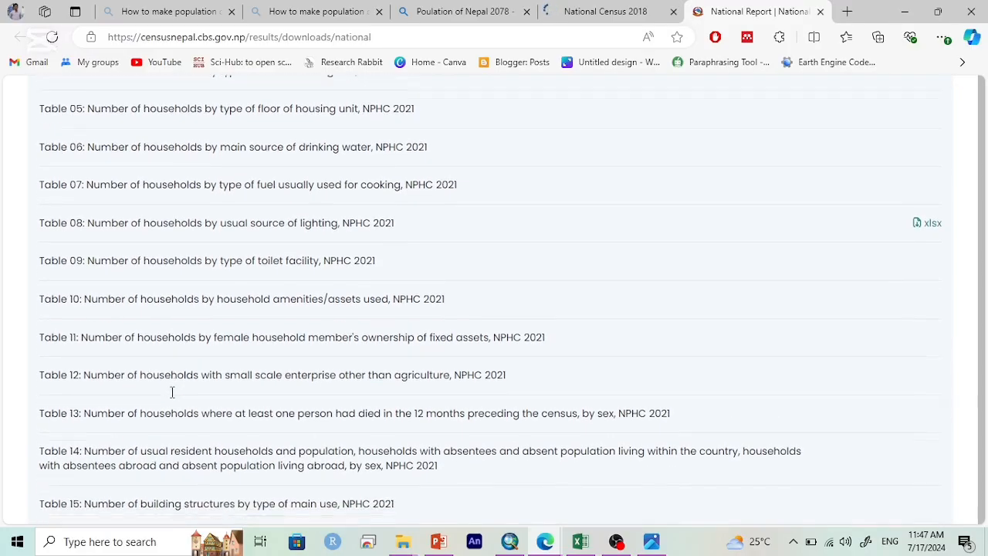
scroll(172, 392, "down", 3)
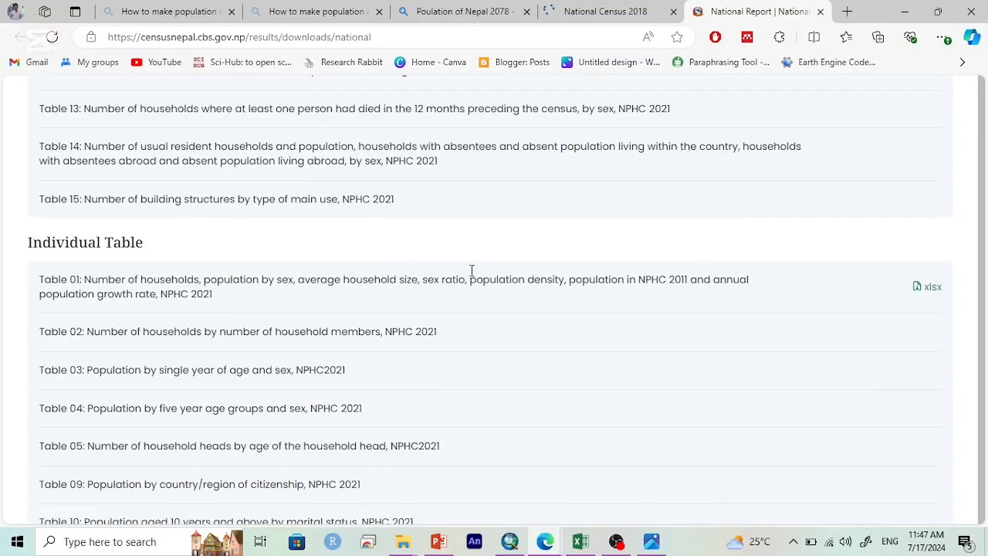
left_click(933, 293)
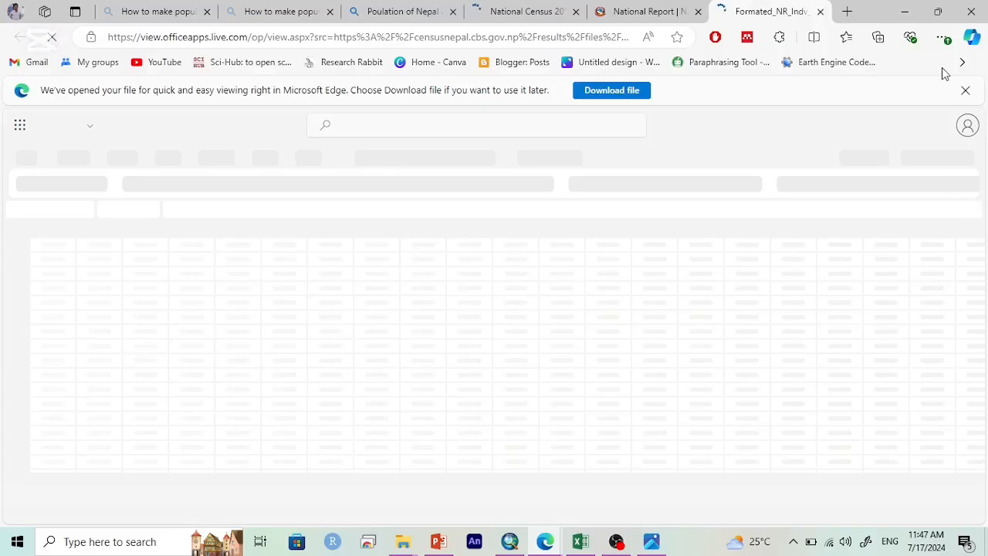
left_click(964, 90)
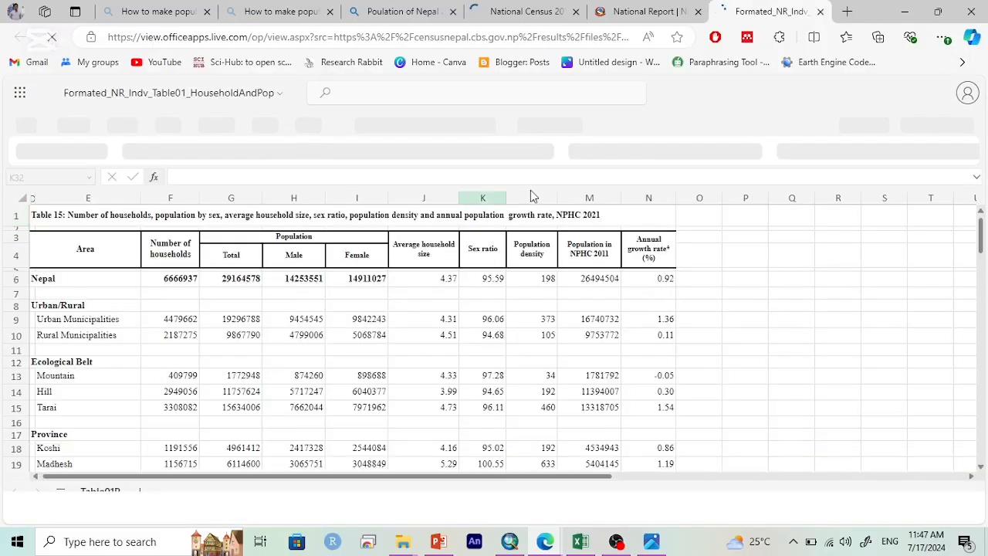
Step: Copy the entire contents of the Table01P sheet
left_click(294, 255)
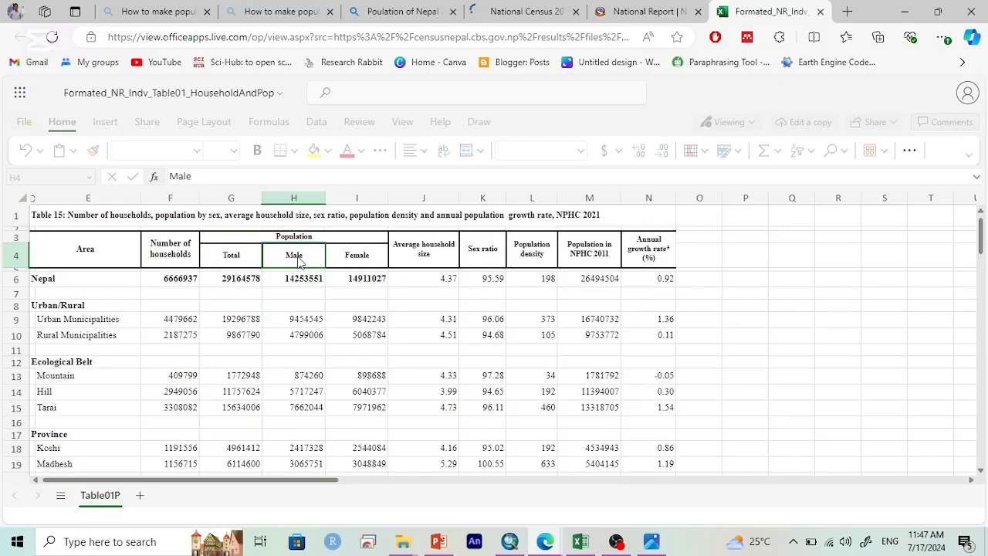
left_click(308, 339)
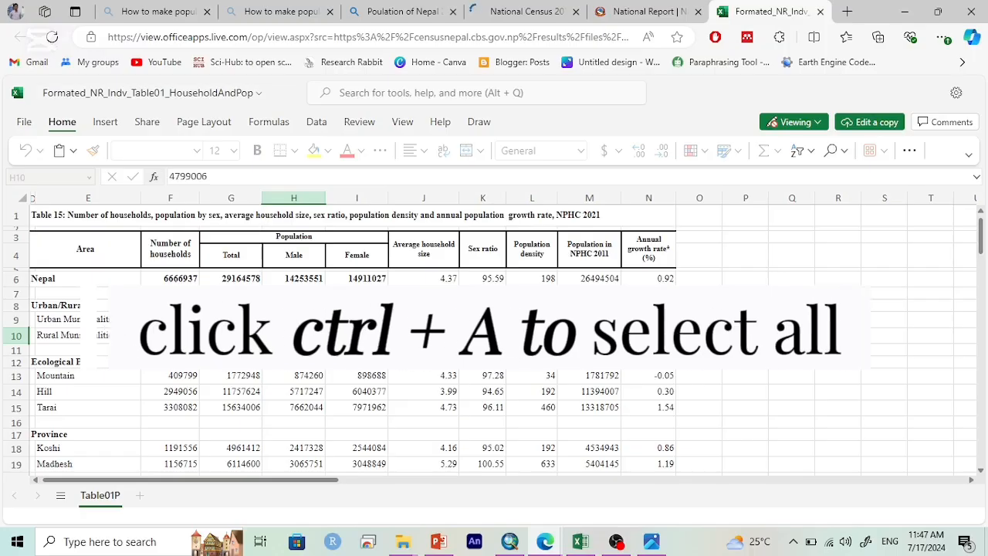
key("ctrl+a")
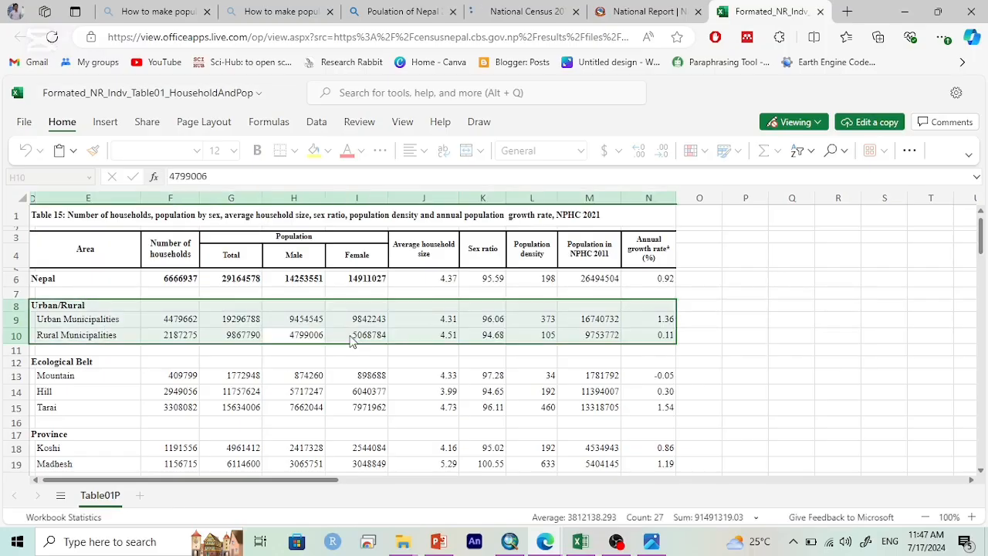
key("ctrl+a")
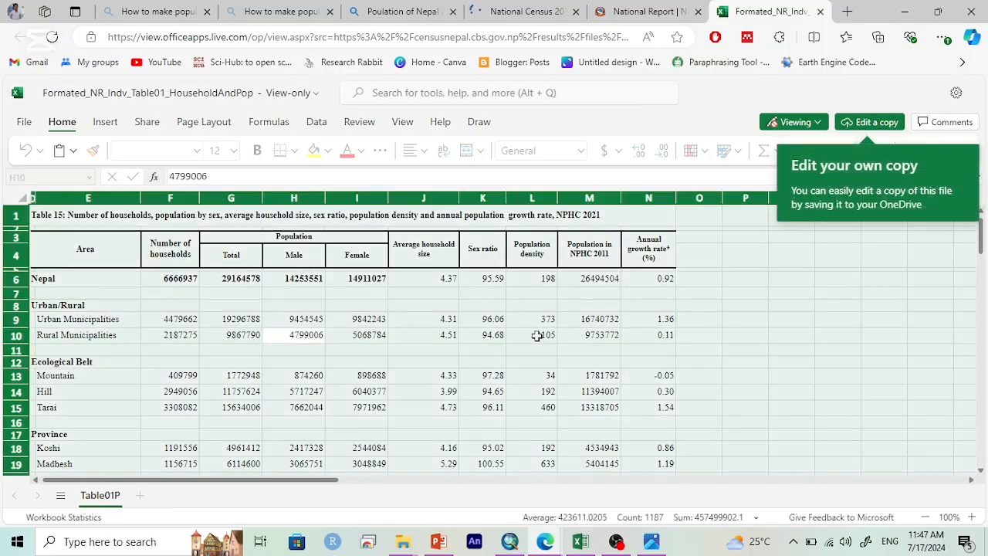
key("ctrl+c")
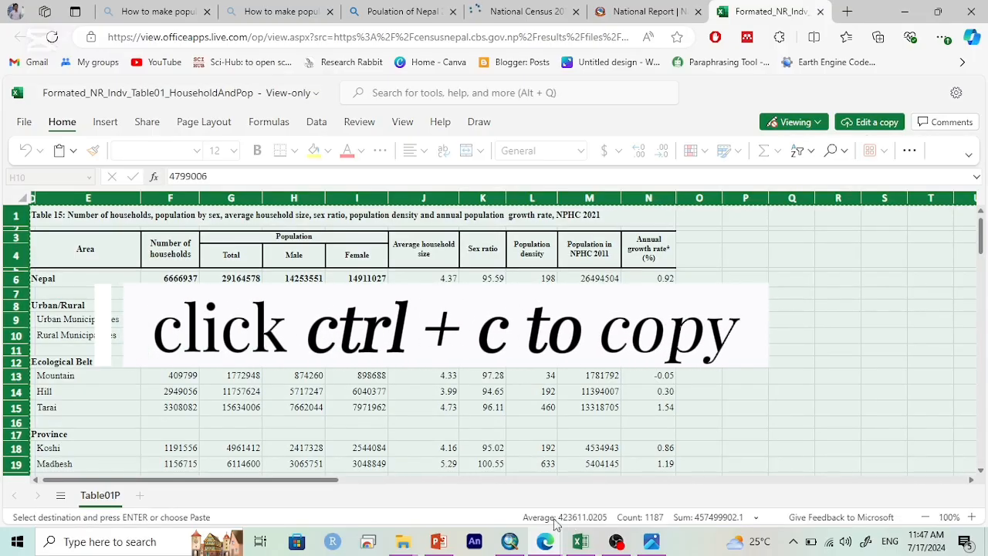
Step: Switch to Excel, create a new blank workbook and paste the copied census table at cell A1
left_click(580, 541)
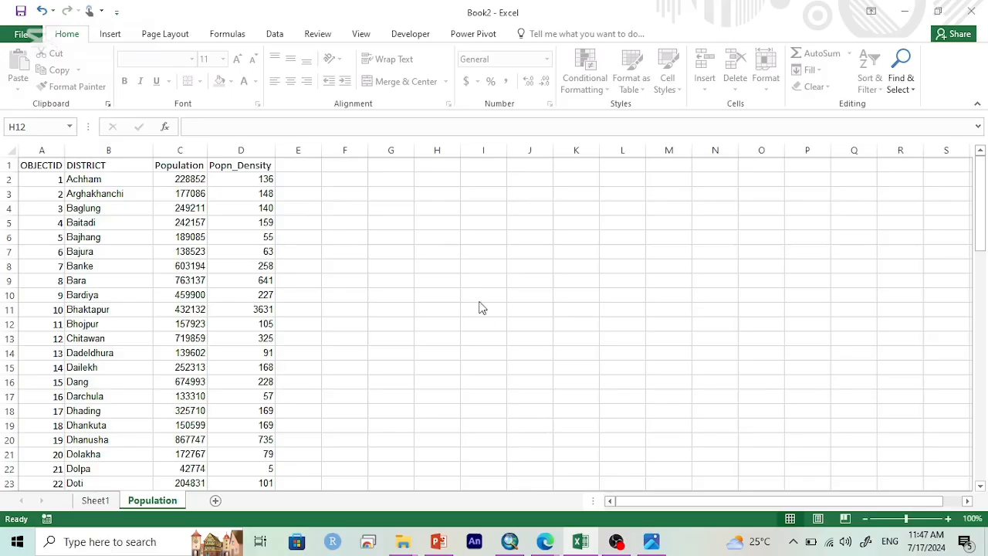
left_click(468, 294)
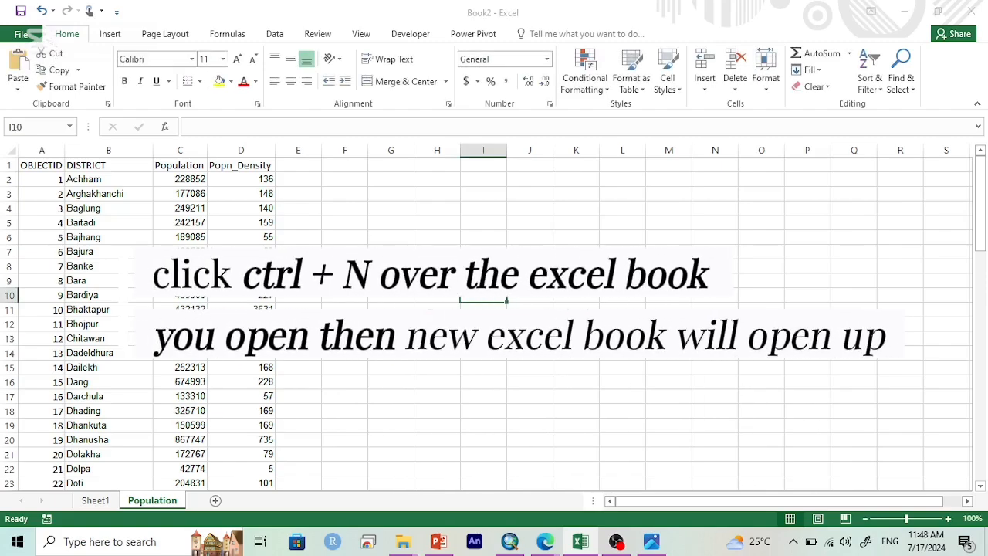
key("ctrl+n")
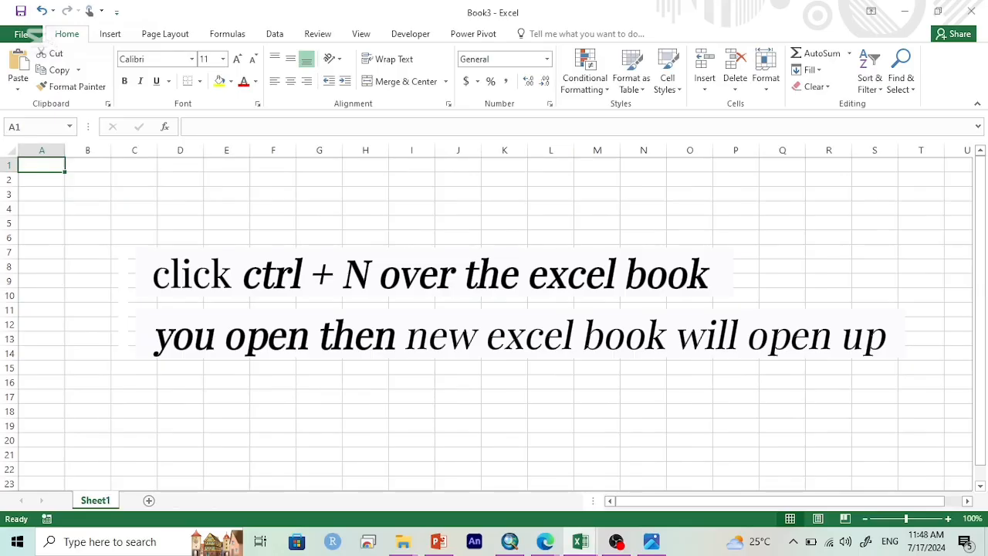
key("ctrl+v")
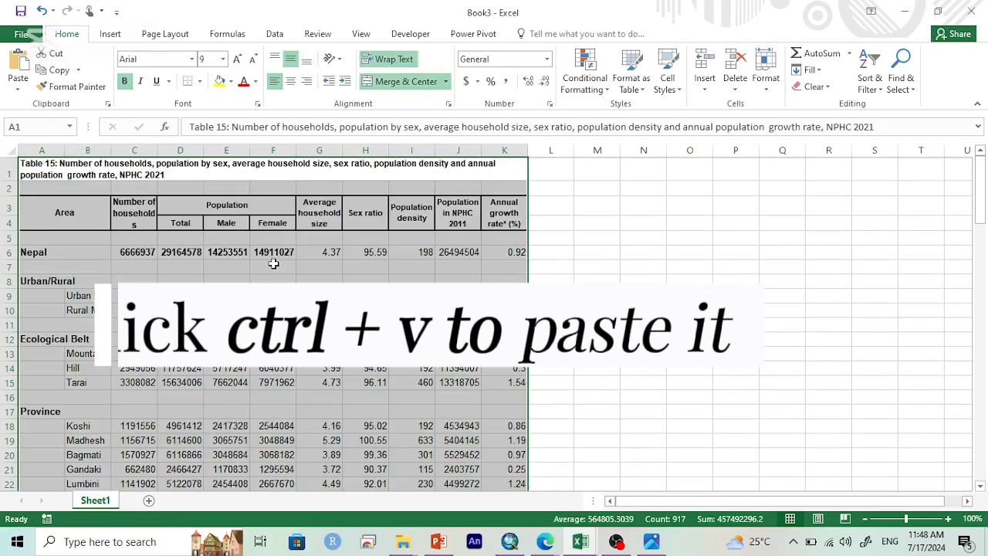
left_click(273, 310)
scroll(147, 480, "down", 4)
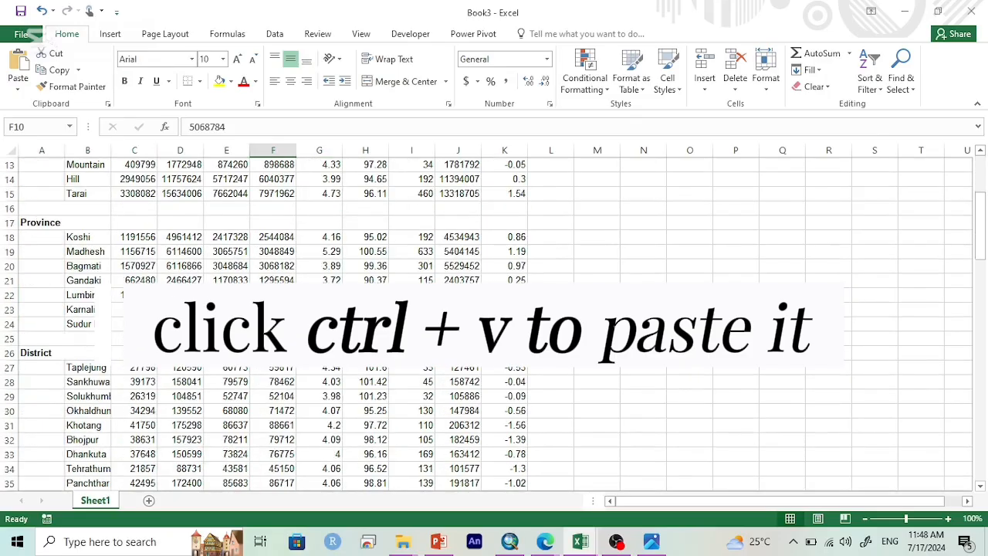
Step: Add a second worksheet to the new workbook and return to the census table on Sheet1
left_click(149, 502)
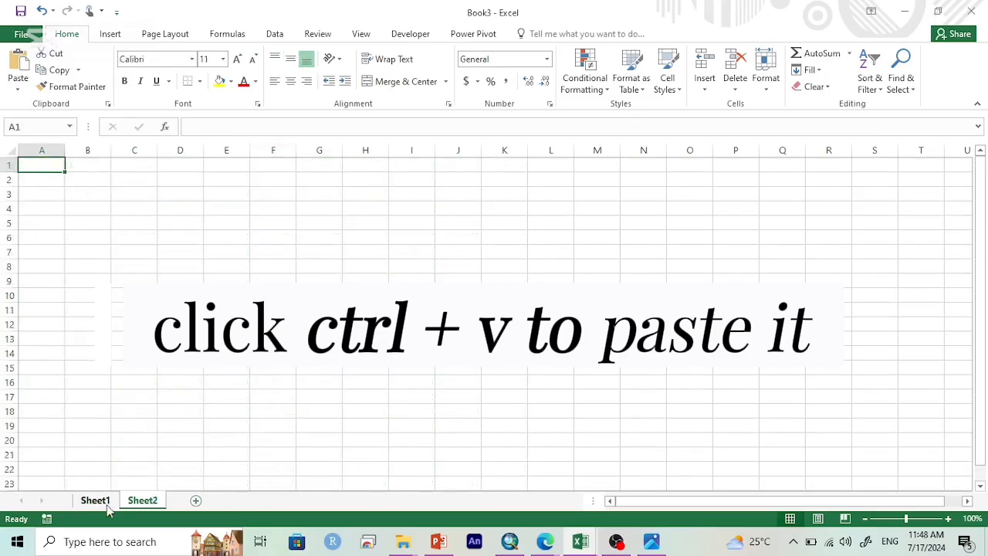
left_click(106, 501)
left_click(141, 378)
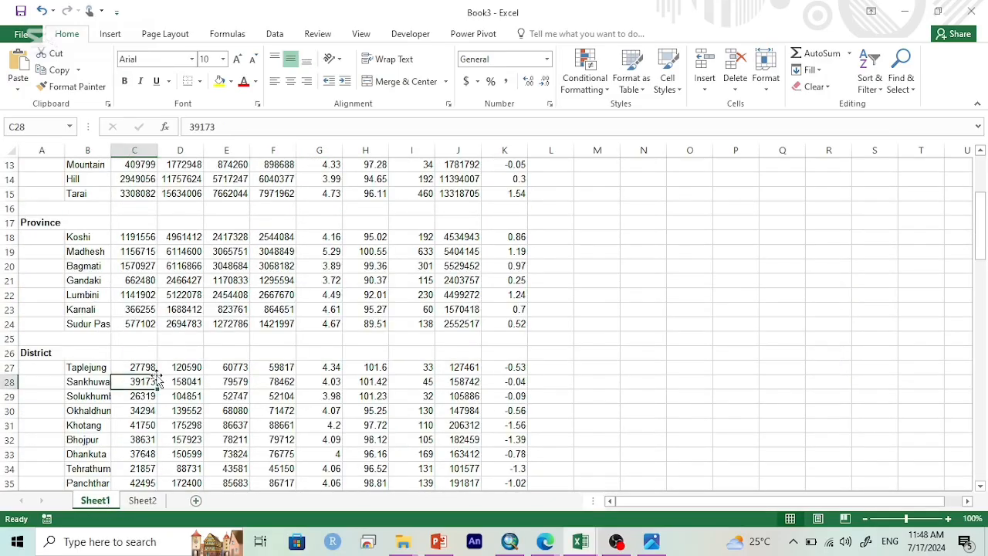
scroll(158, 376, "up", 4)
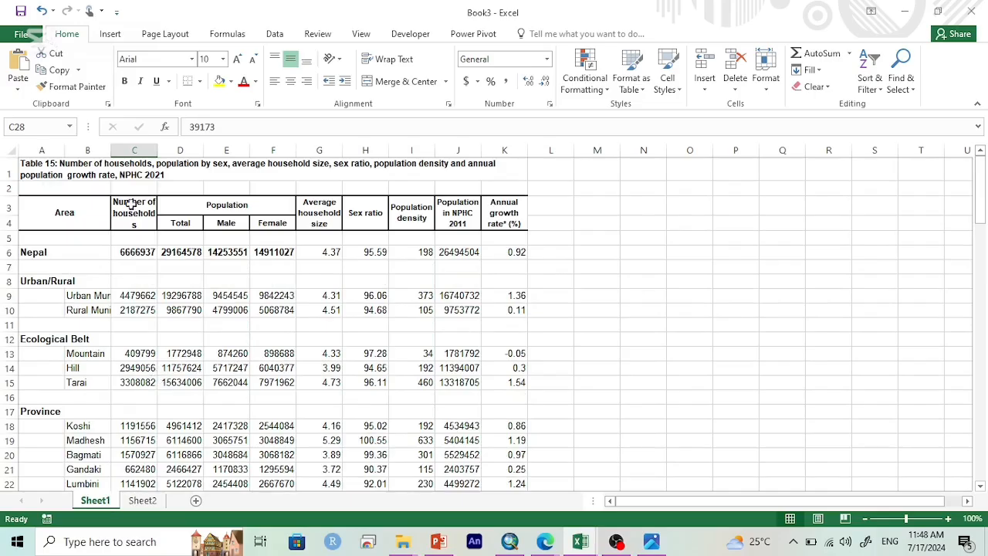
left_click(974, 8)
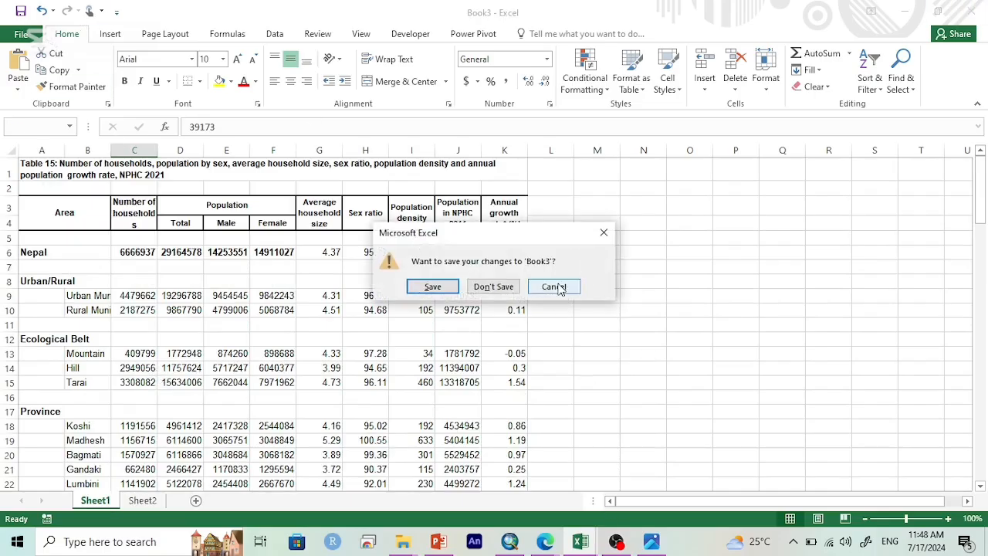
left_click(554, 286)
left_click(615, 542)
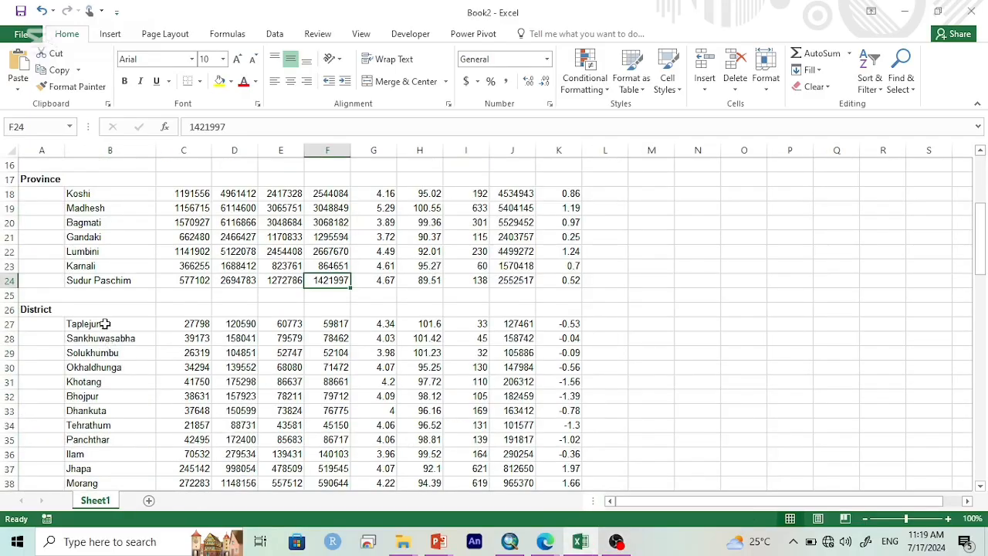
Step: Copy the district names, total population and population density of all districts from Taplejung (row 27) onward on Sheet1
left_click(105, 324)
left_click_drag(105, 324, 163, 444)
scroll(234, 421, "up", 20)
scroll(234, 373, "down", 4)
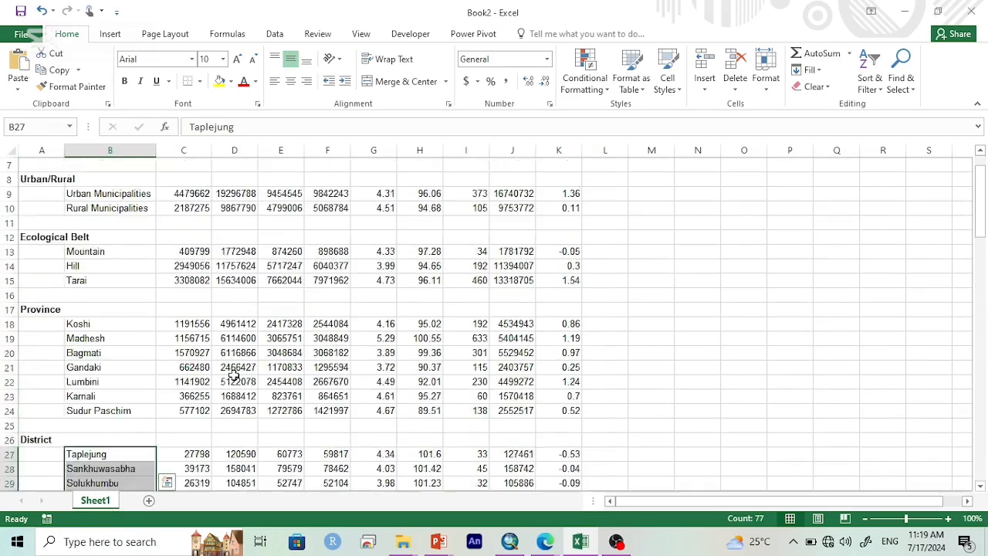
left_click_drag(235, 368, 242, 541)
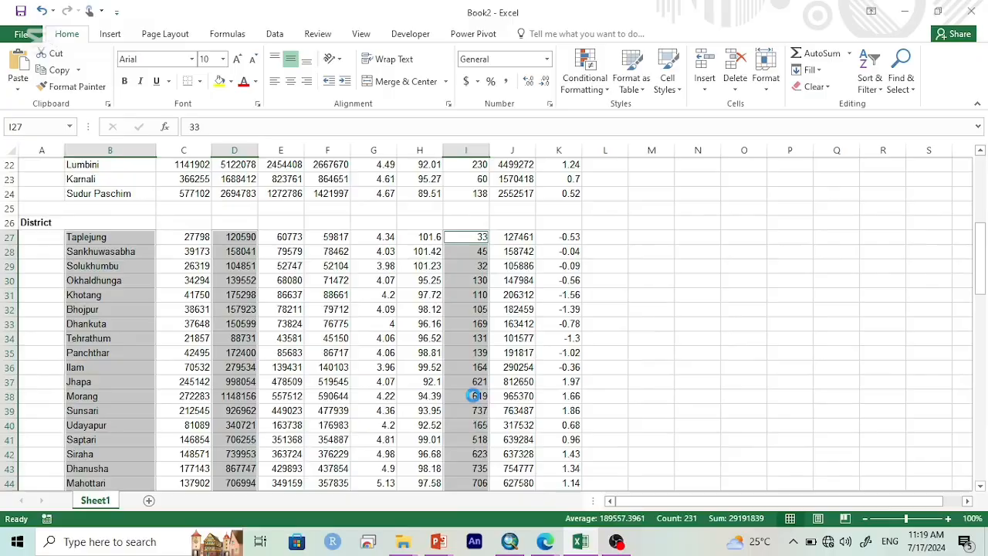
key("ctrl+c")
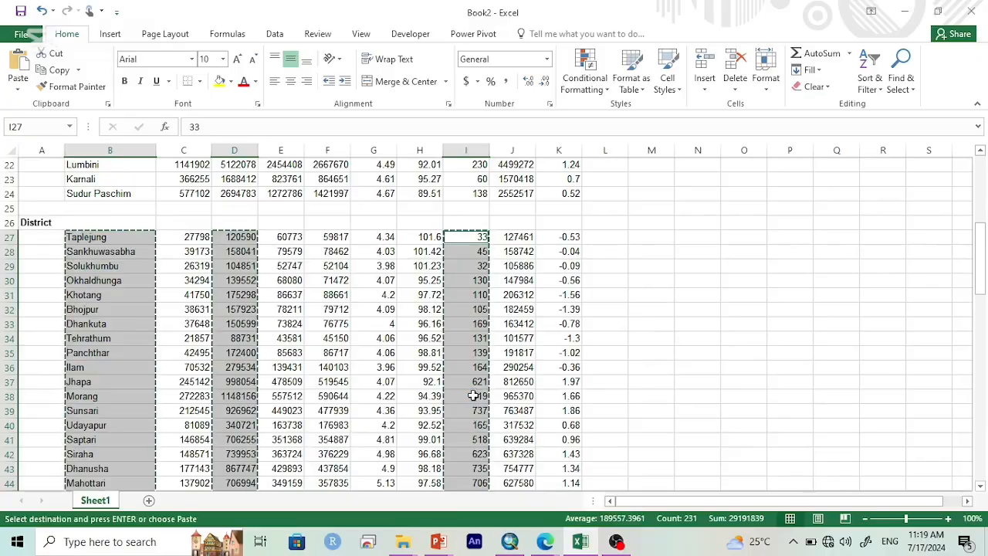
Step: Add a new worksheet and paste the copied district data starting at cell A2
left_click(149, 500)
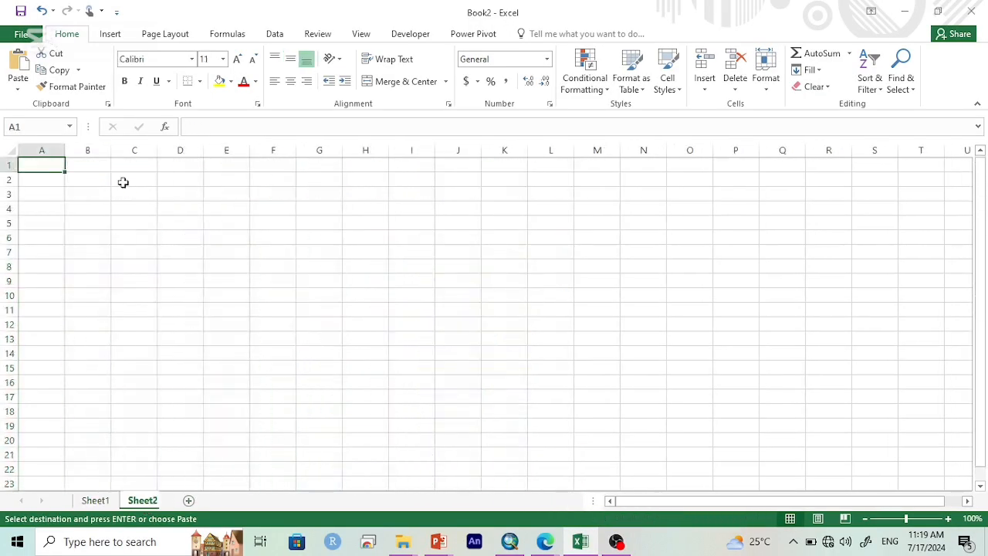
left_click(67, 183)
key("Left")
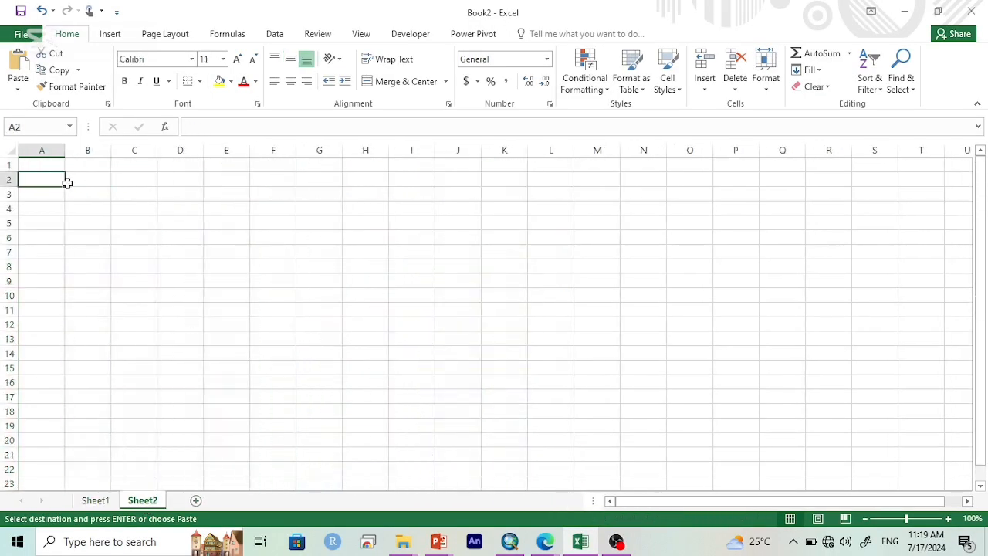
key("ctrl+v")
Step: Enter the headings DISTRICT in A1 and Population in B1, and fit column B to its contents
key("Up")
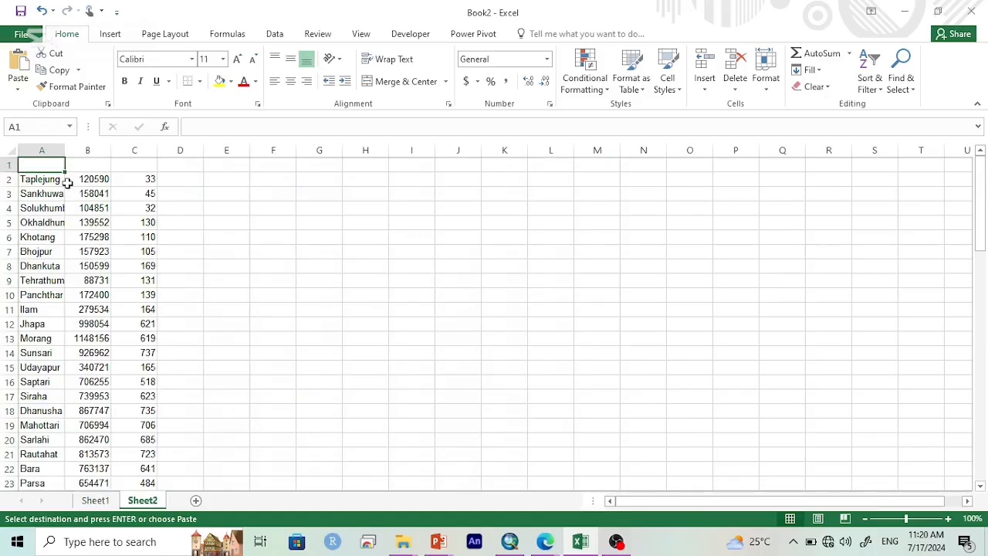
type("Di")
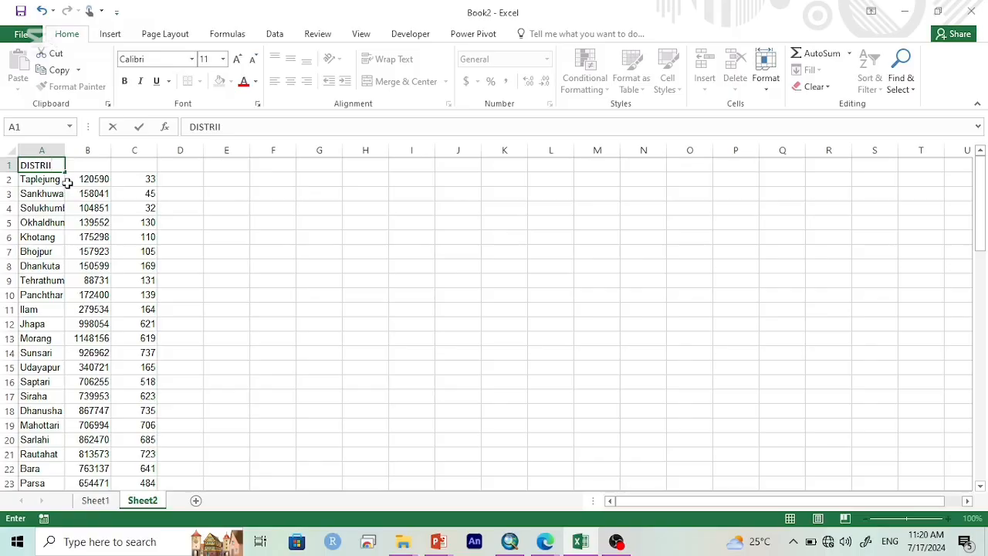
key("Tab")
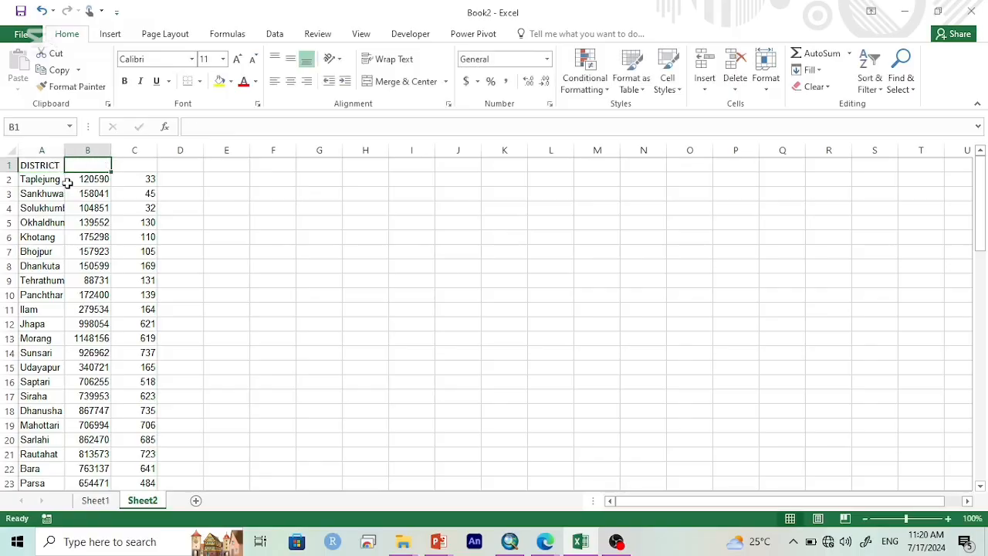
type("Population")
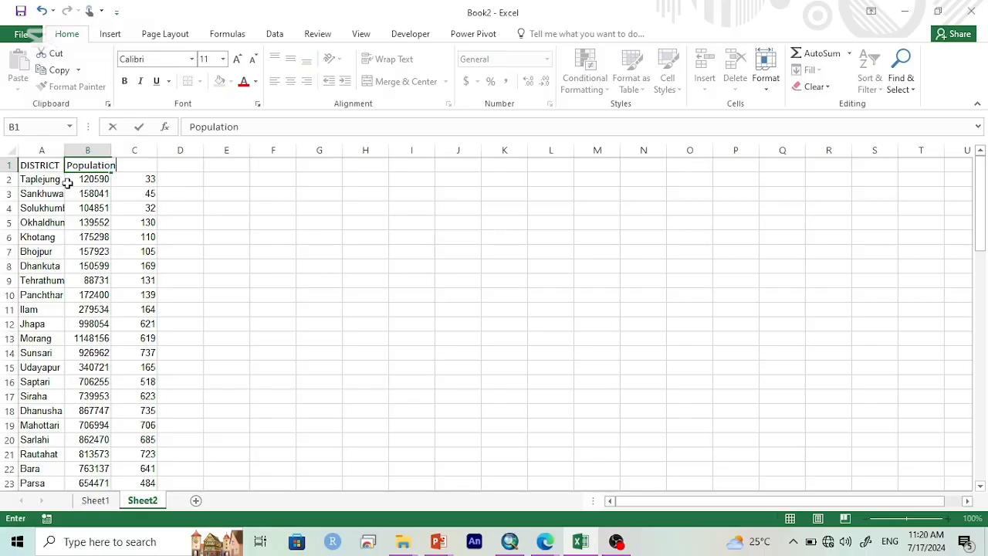
key("Tab")
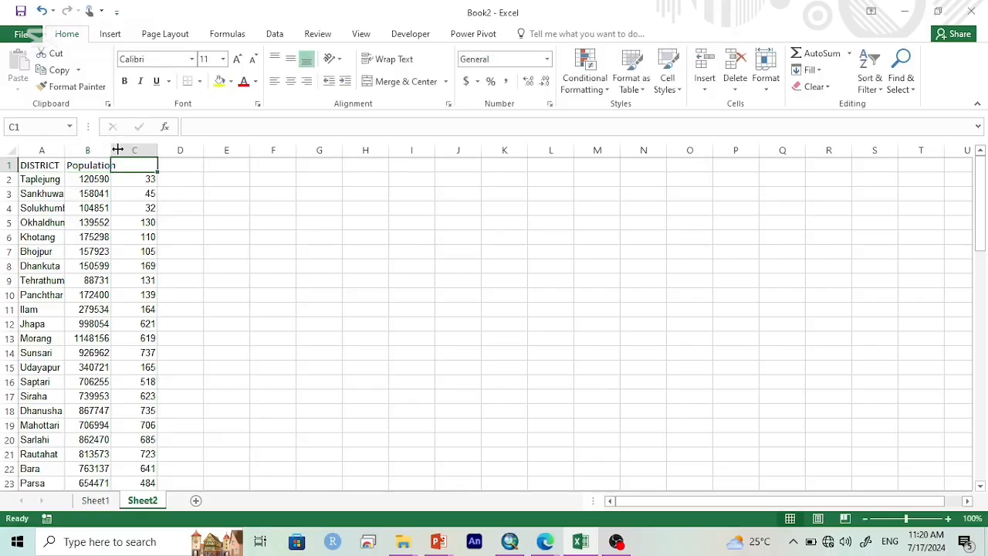
left_click(122, 149)
double_click(111, 150)
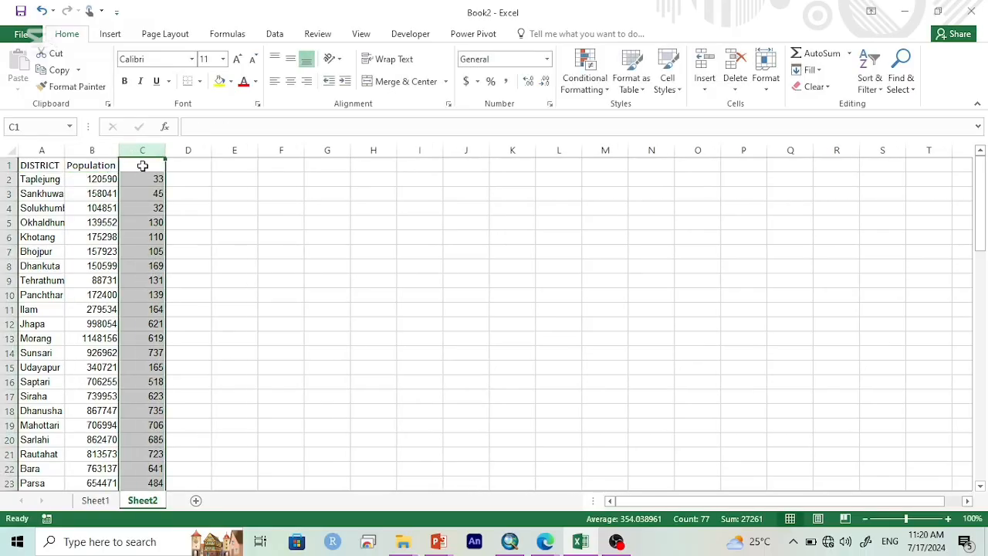
Step: Enter the heading Popn_Density in C1 and fit column C to its contents
left_click(143, 166)
type("Popn")
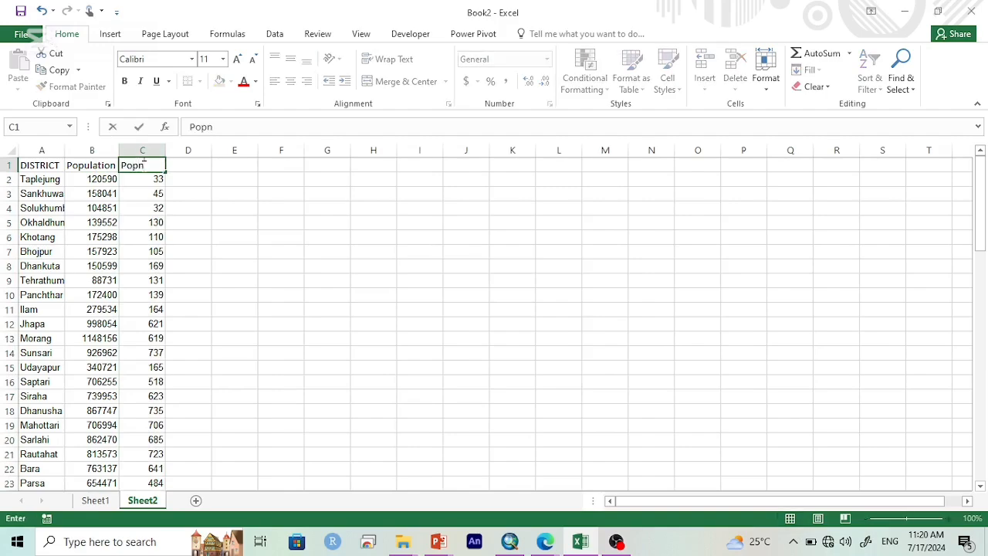
type("ensity")
key("Return")
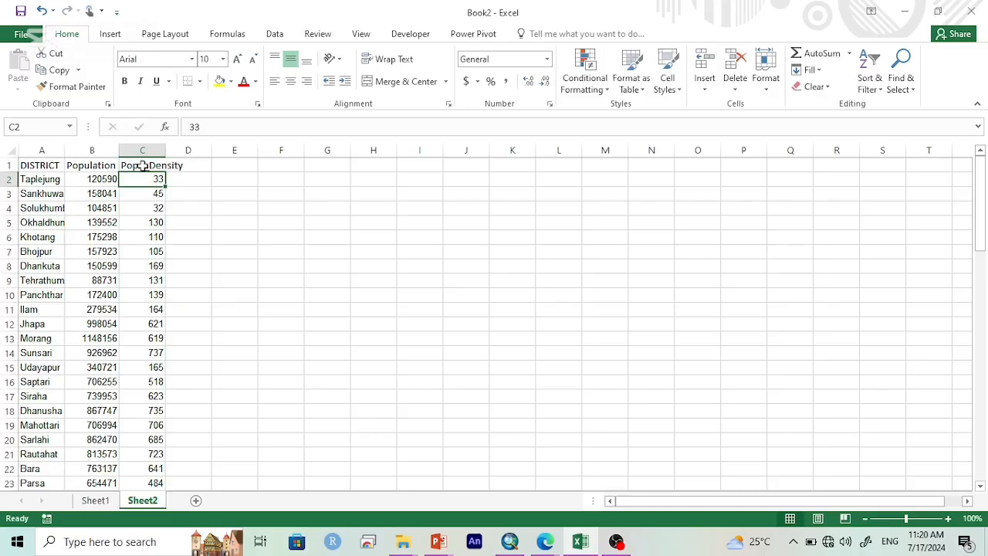
double_click(164, 156)
Step: Fit the widths of all the table's columns to their contents and sort the table by DISTRICT from A to Z
left_click(136, 254)
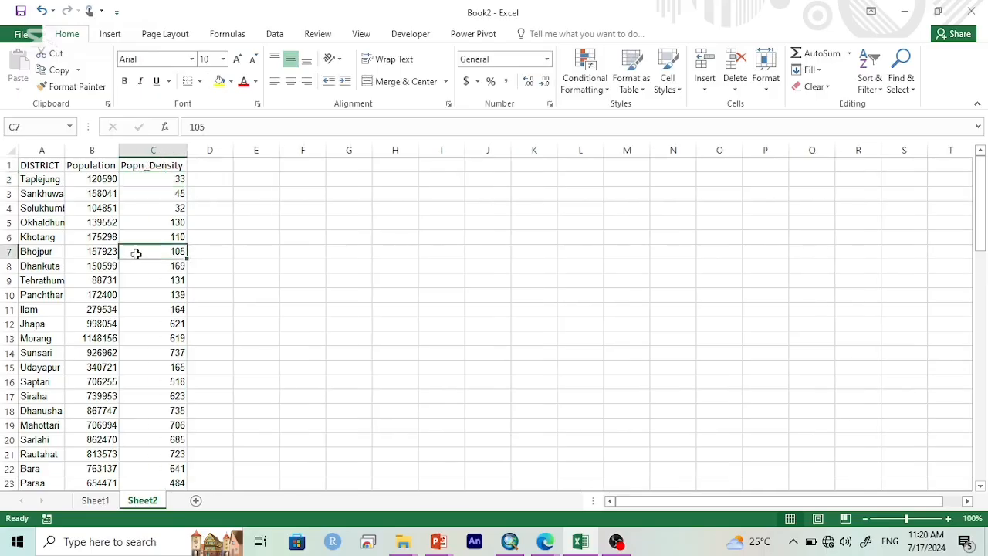
key("ctrl+a")
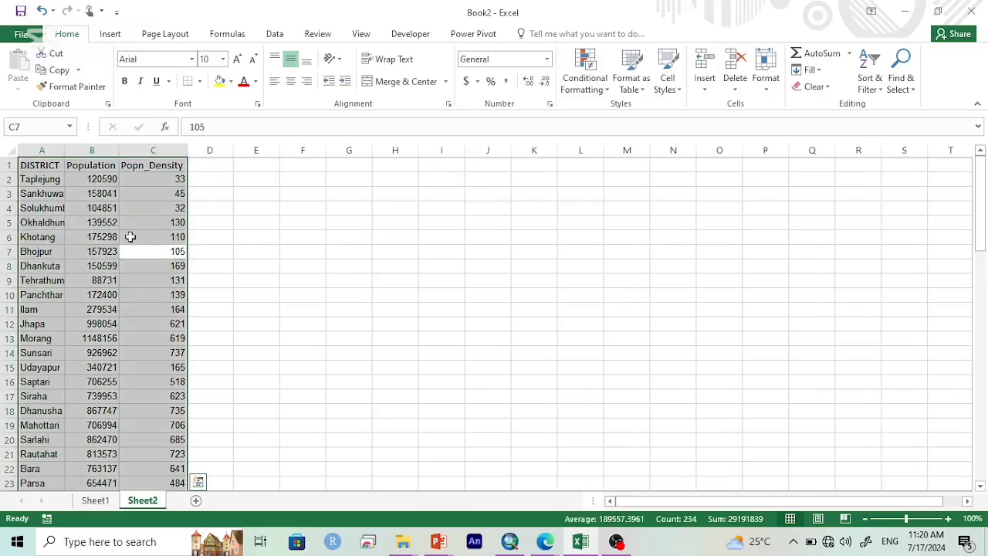
double_click(67, 149)
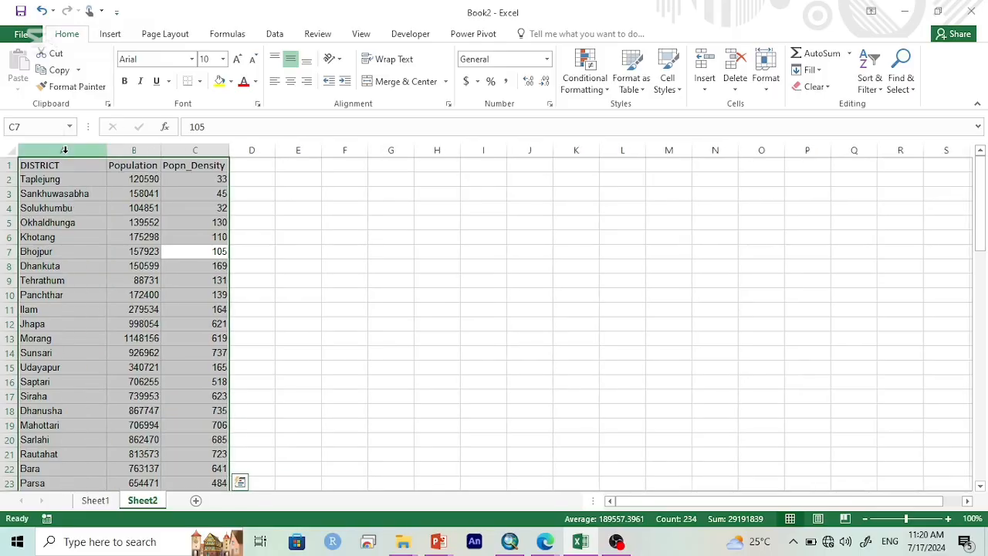
left_click(867, 89)
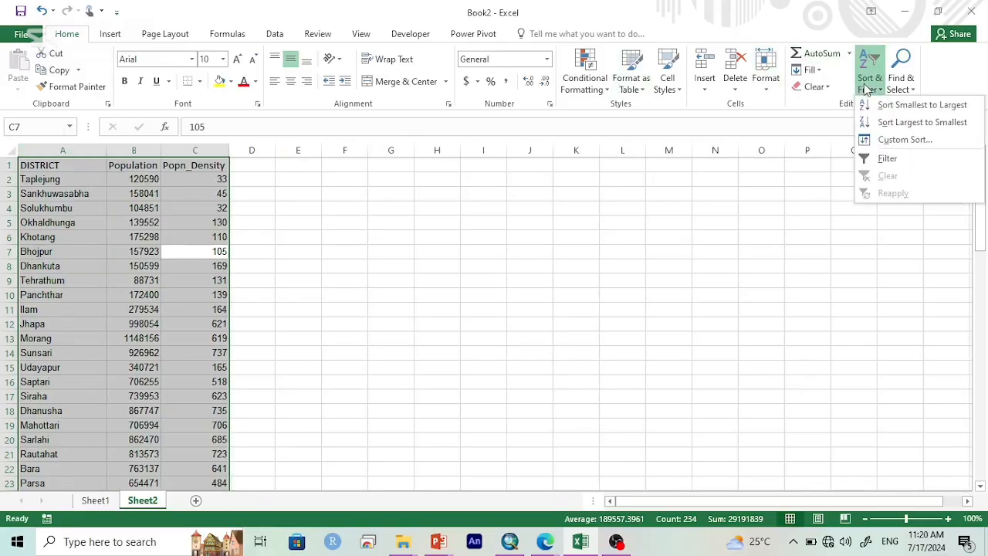
left_click(880, 140)
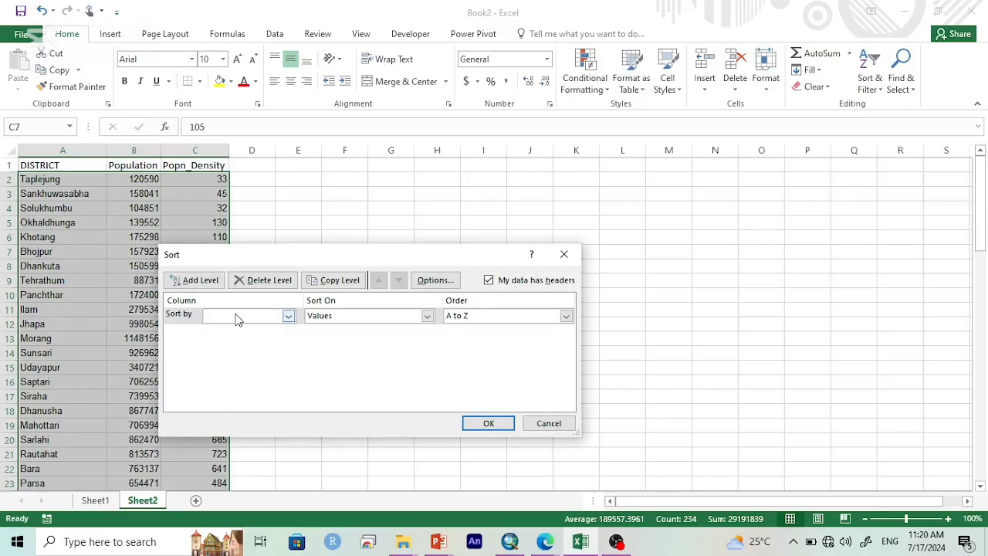
left_click(240, 315)
left_click(239, 327)
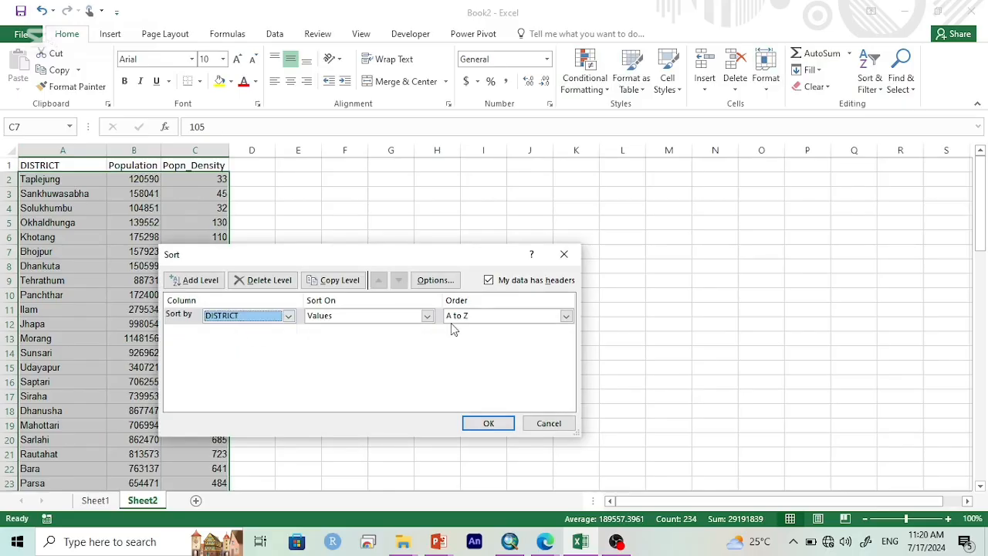
left_click(489, 423)
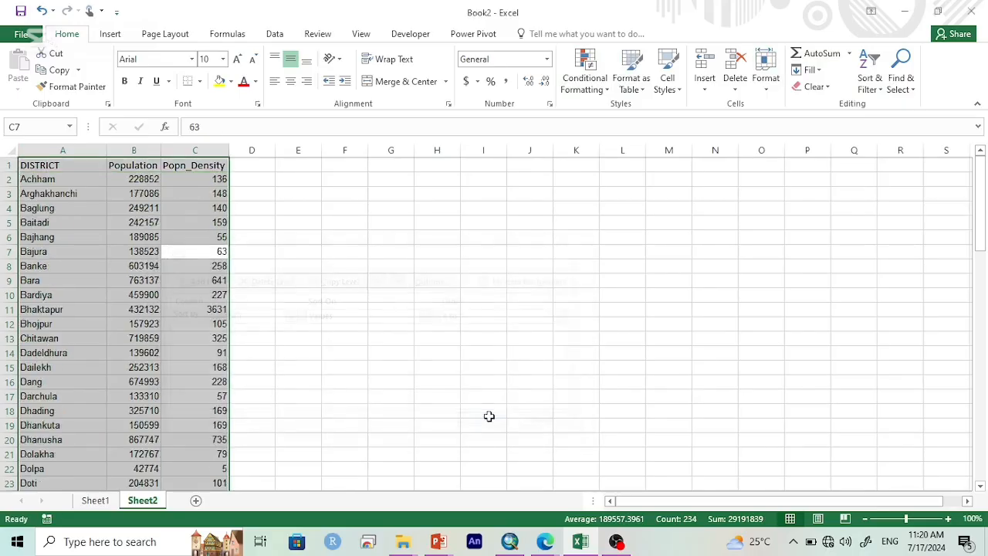
Step: Insert a new column before the DISTRICT column and give it the heading OBJECTID
left_click(81, 237)
left_click(60, 150)
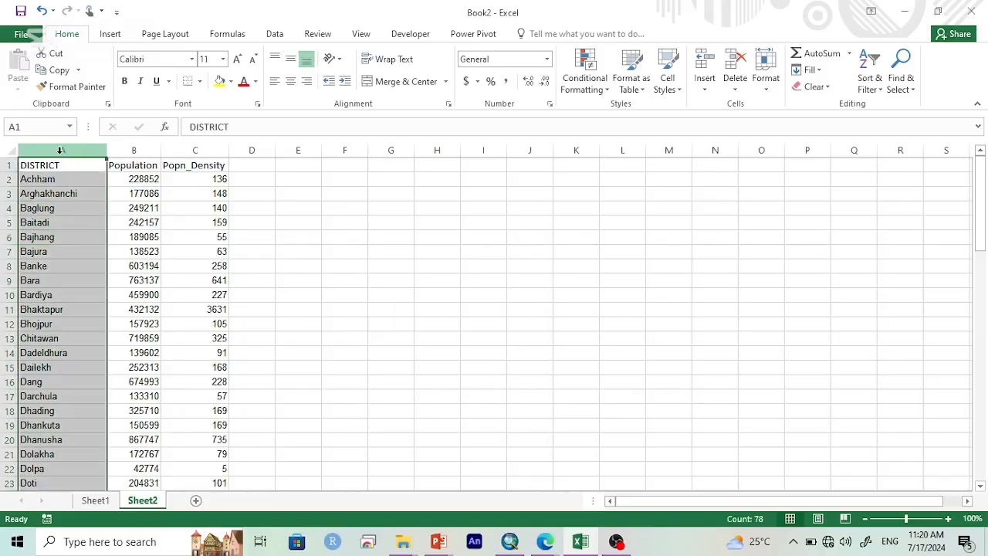
right_click(62, 152)
left_click(95, 260)
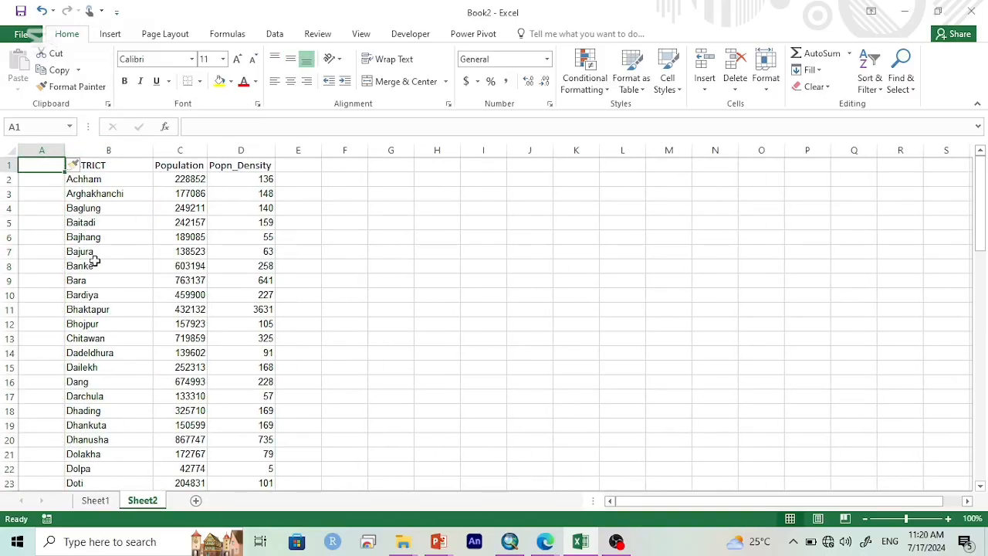
type("OBJECTID")
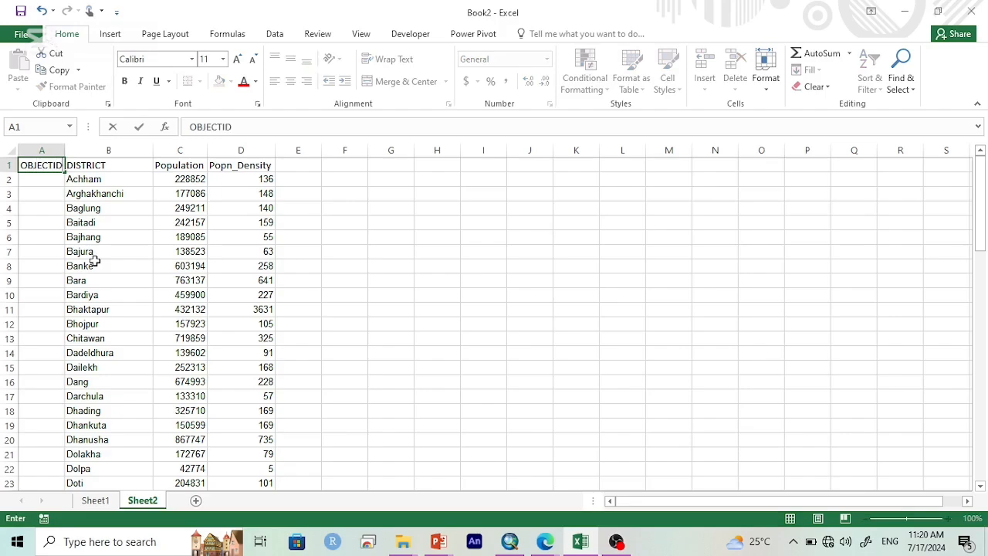
key("Return")
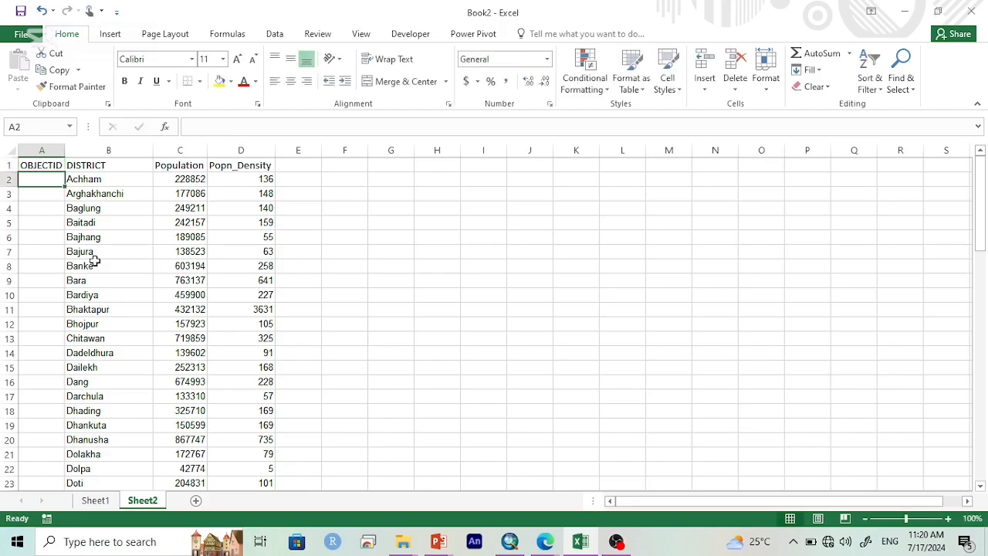
Step: Number the districts consecutively in the OBJECTID column, from 1 in A2 down to row 78
type("1")
key("ctrl+Return")
left_click_drag(66, 184, 70, 395)
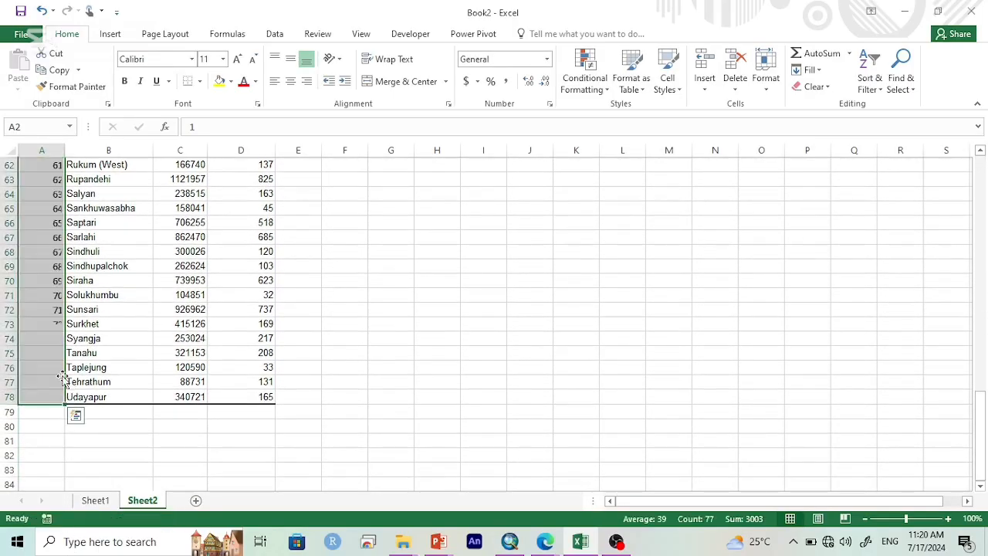
scroll(64, 378, "up", 20)
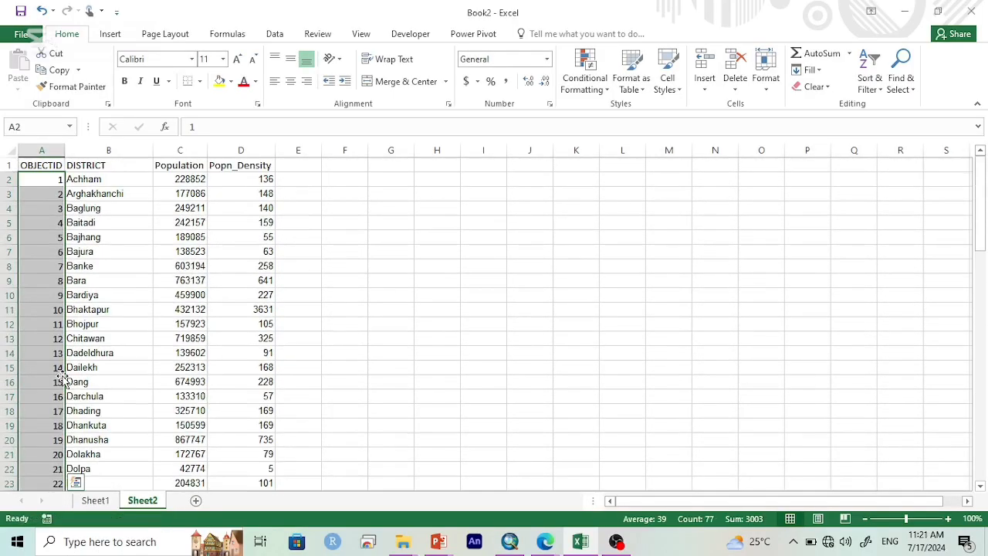
left_click(182, 279)
key("ctrl+s")
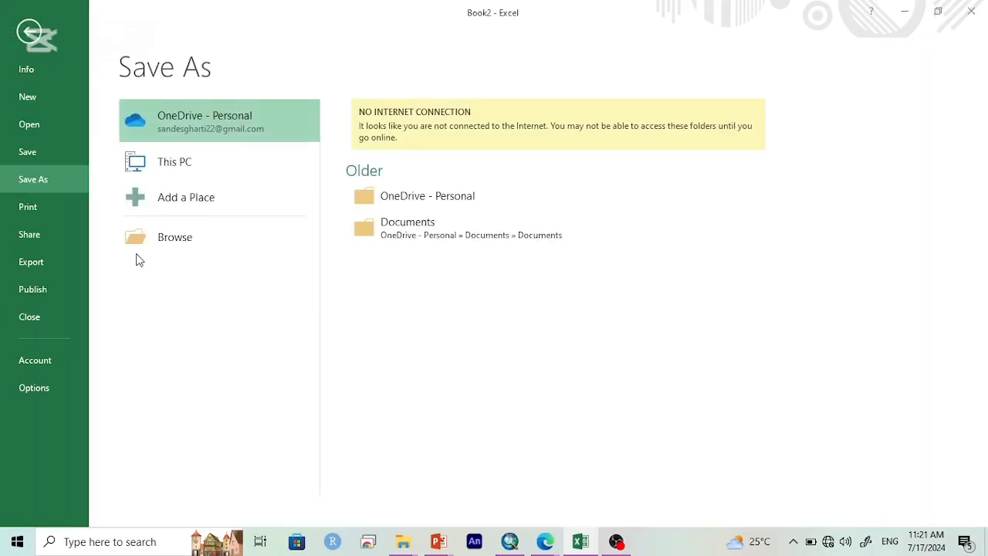
left_click(33, 25)
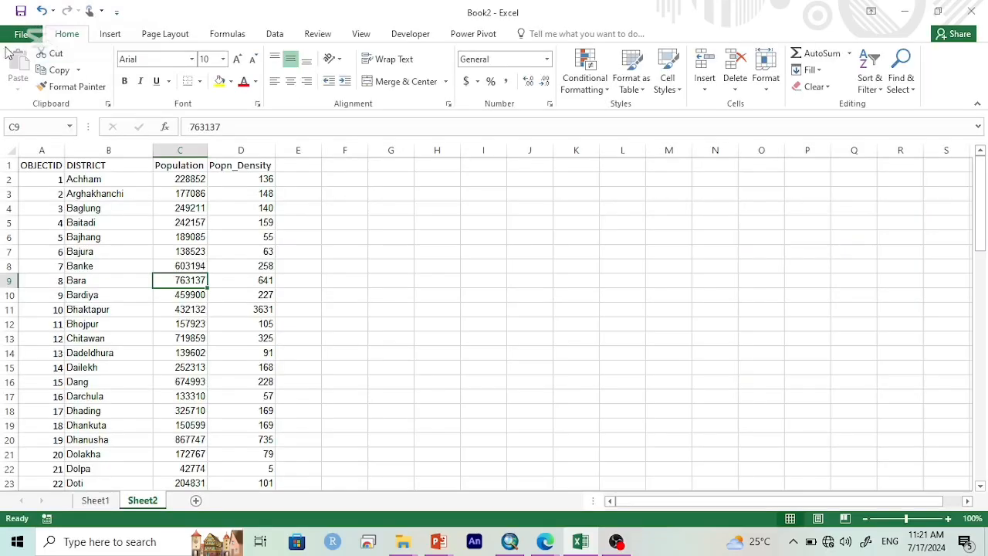
Step: Start saving a copy of the workbook and choose the GIS Learn folder on the Desktop as its location
left_click(23, 34)
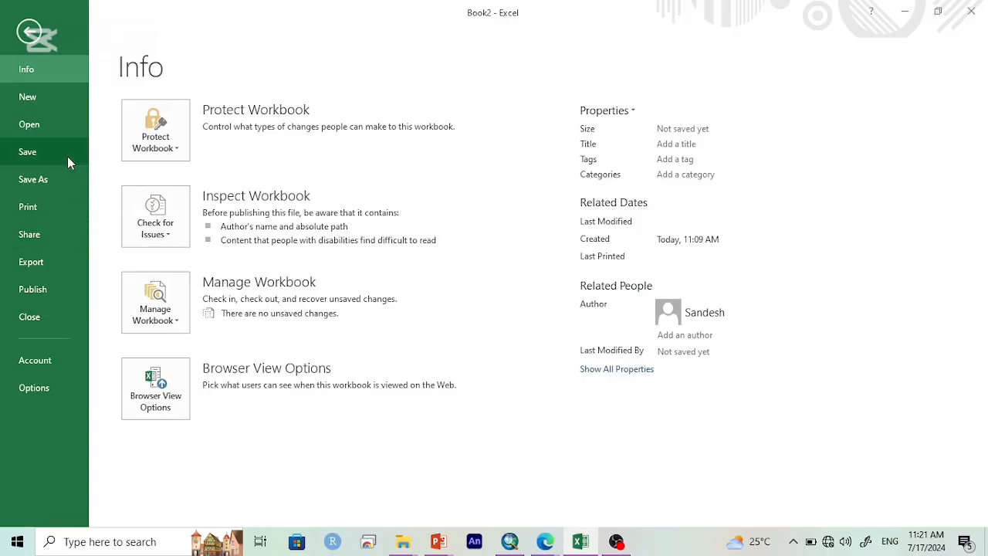
left_click(65, 177)
left_click(248, 237)
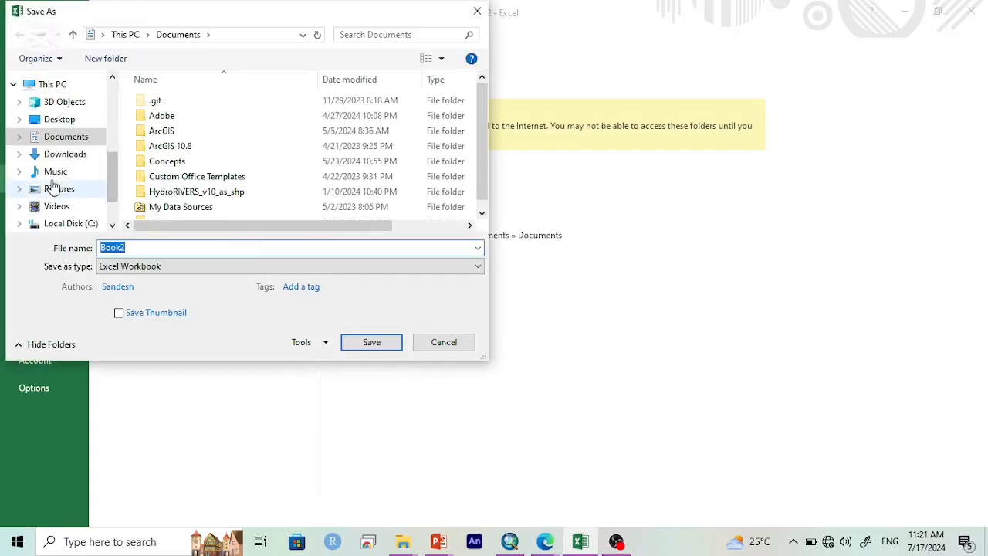
scroll(56, 177, "up", 5)
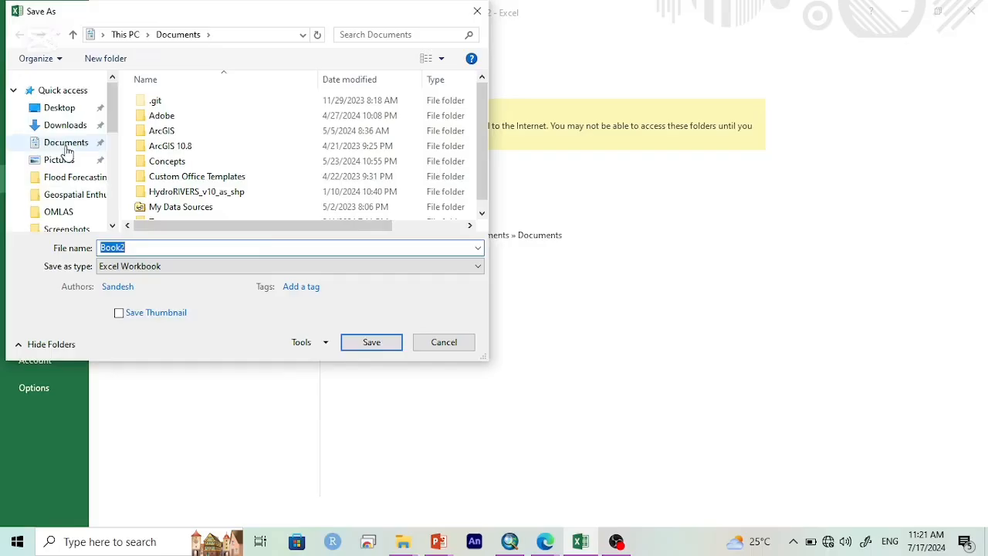
left_click(62, 106)
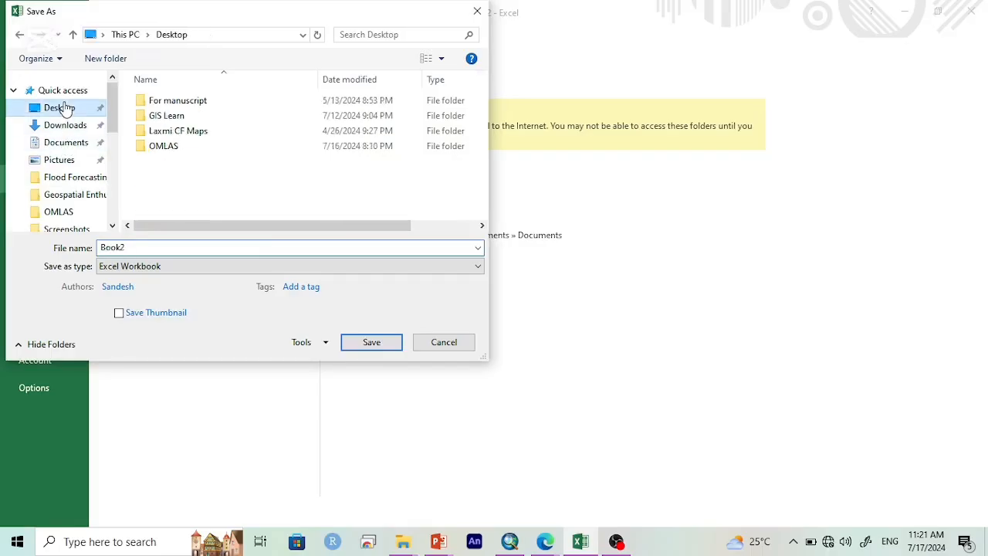
double_click(209, 113)
Step: Create a folder named Population density map inside GIS Learn and open it as the save location
right_click(247, 192)
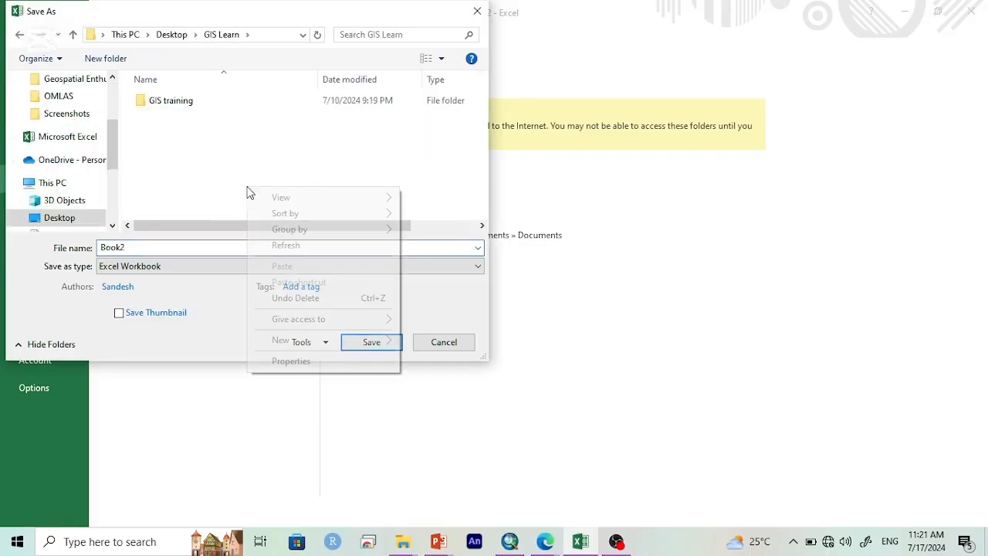
mouse_move(350, 339)
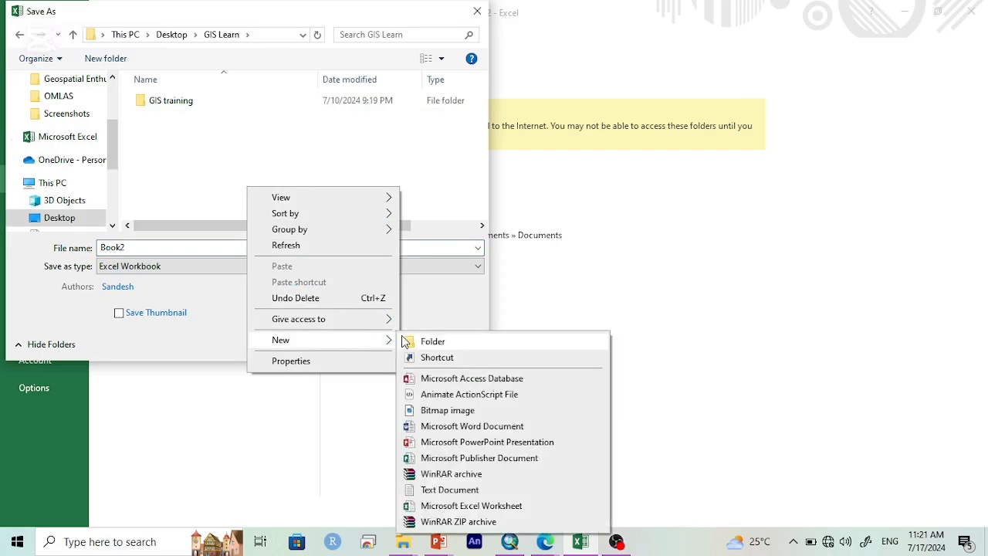
left_click(430, 342)
type("Pop")
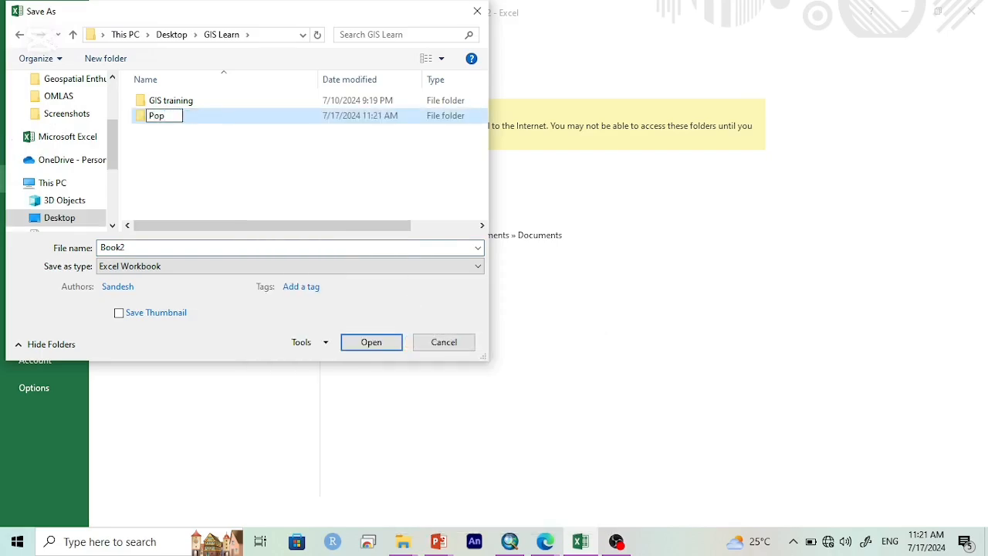
type("ulation den")
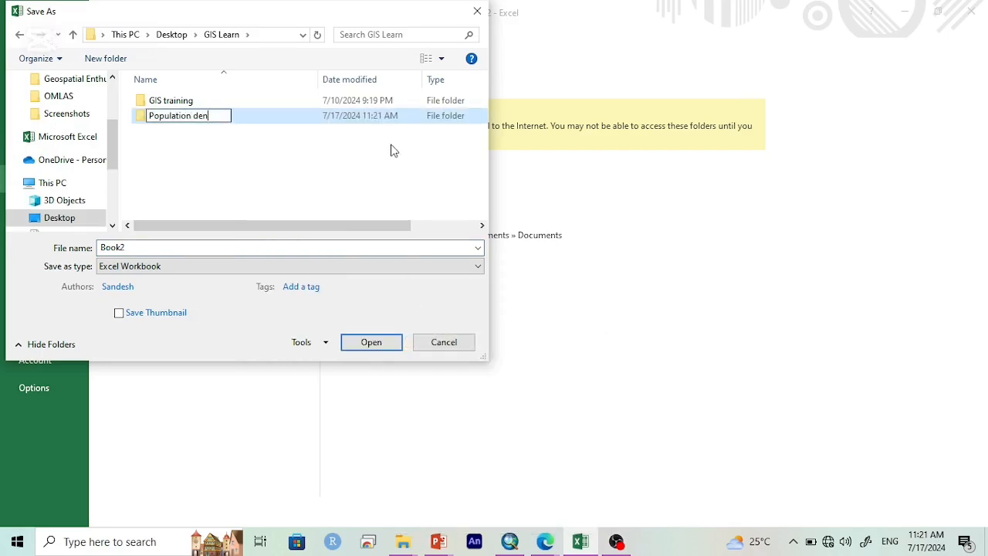
type("sity mao")
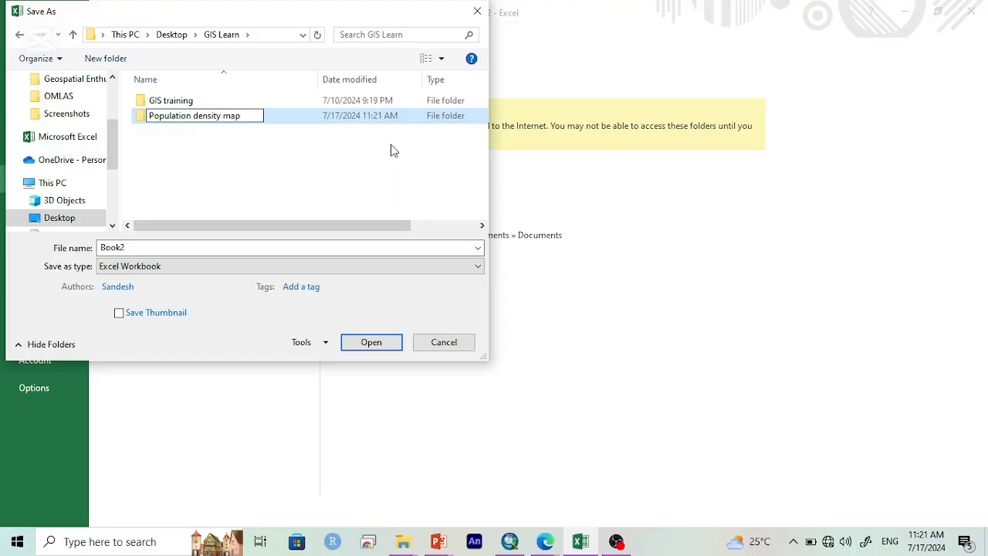
left_click(271, 117)
double_click(271, 116)
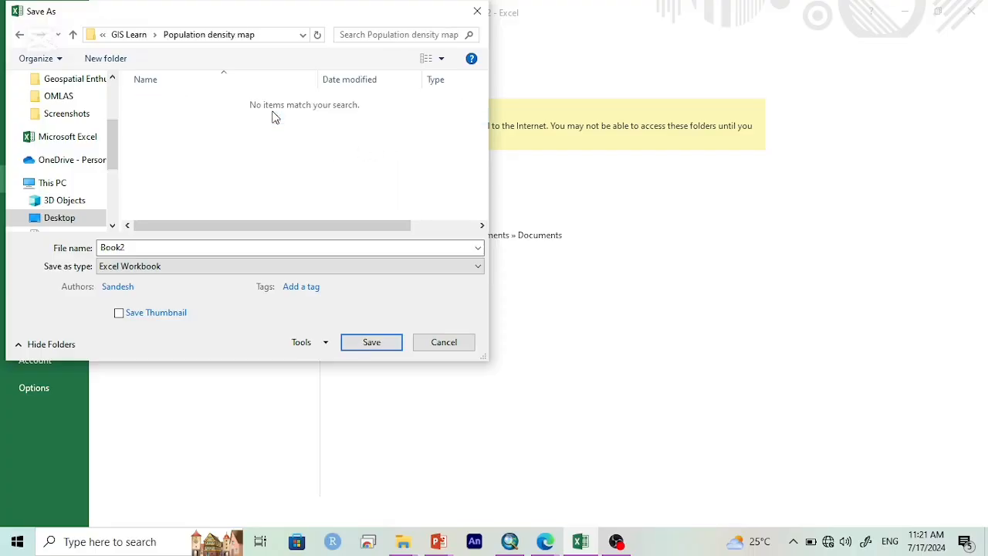
Step: Save only the active sheet as a Text (Tab delimited) file named Population
double_click(207, 245)
type("P")
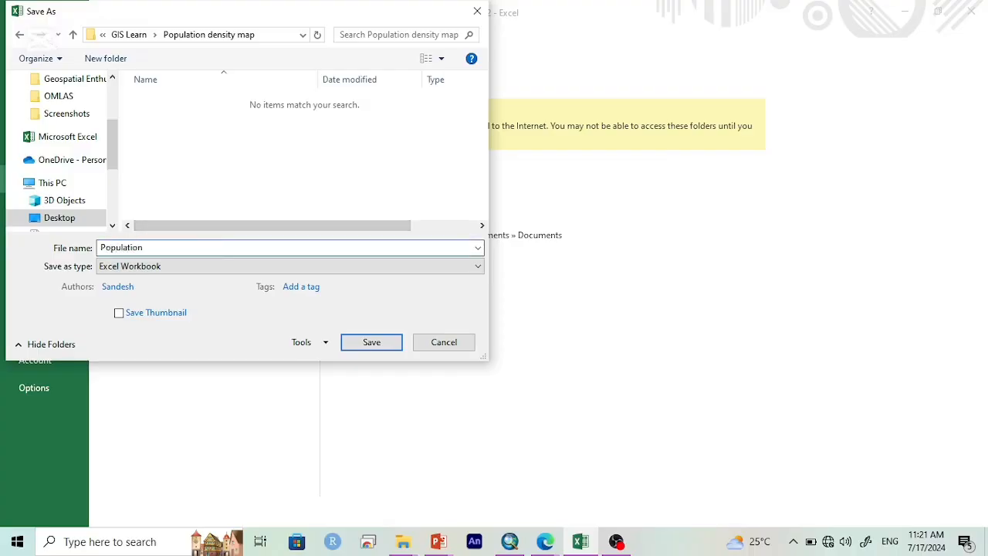
type("opulation")
left_click(172, 267)
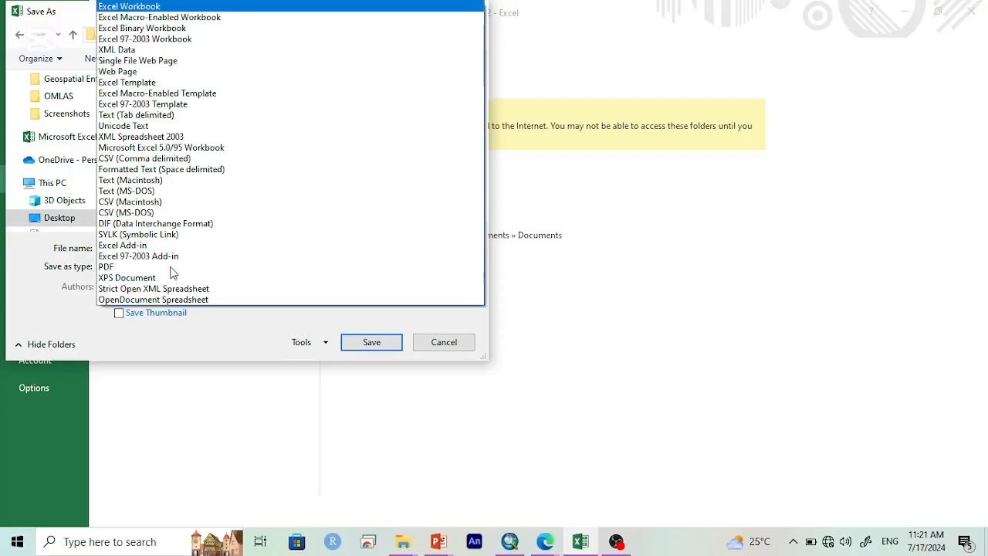
left_click(147, 115)
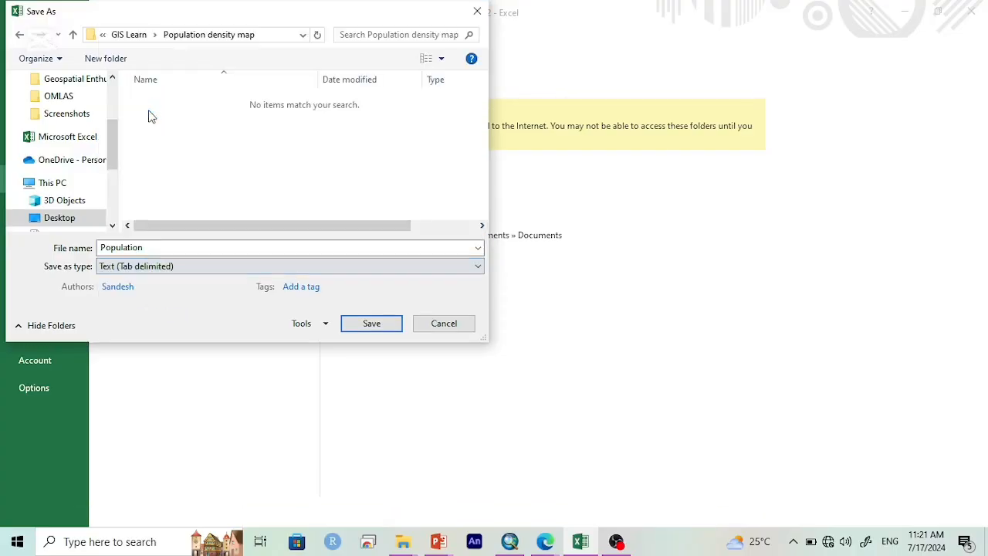
left_click(372, 324)
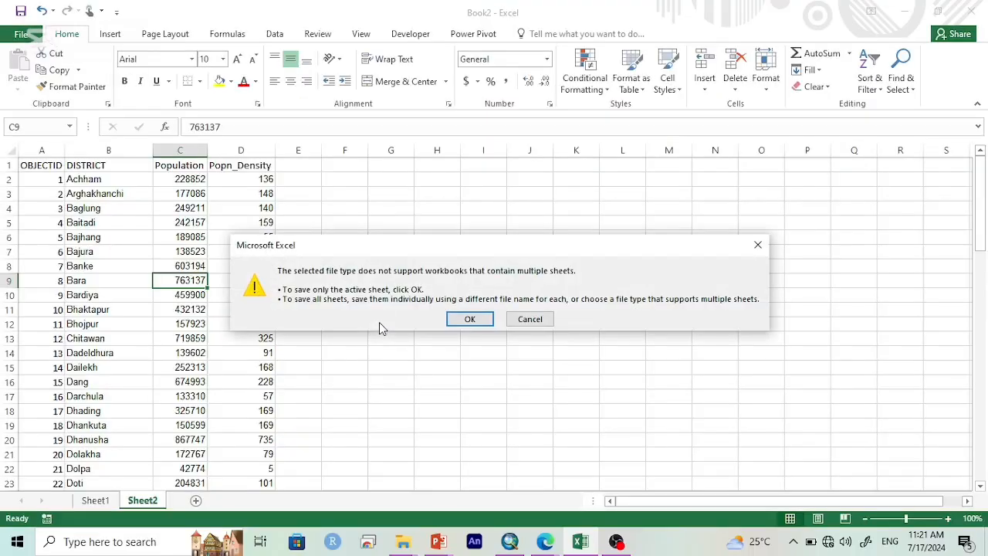
left_click(479, 321)
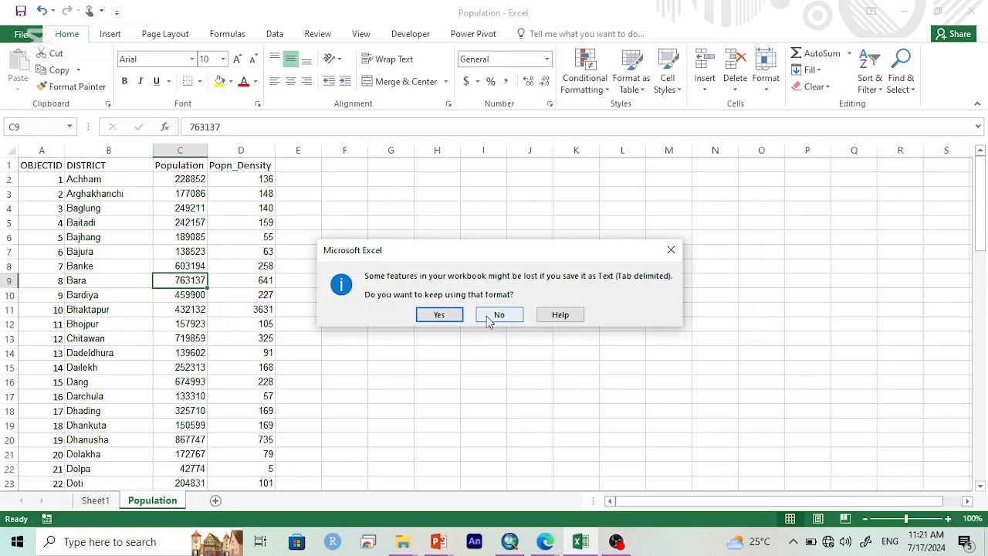
left_click(498, 315)
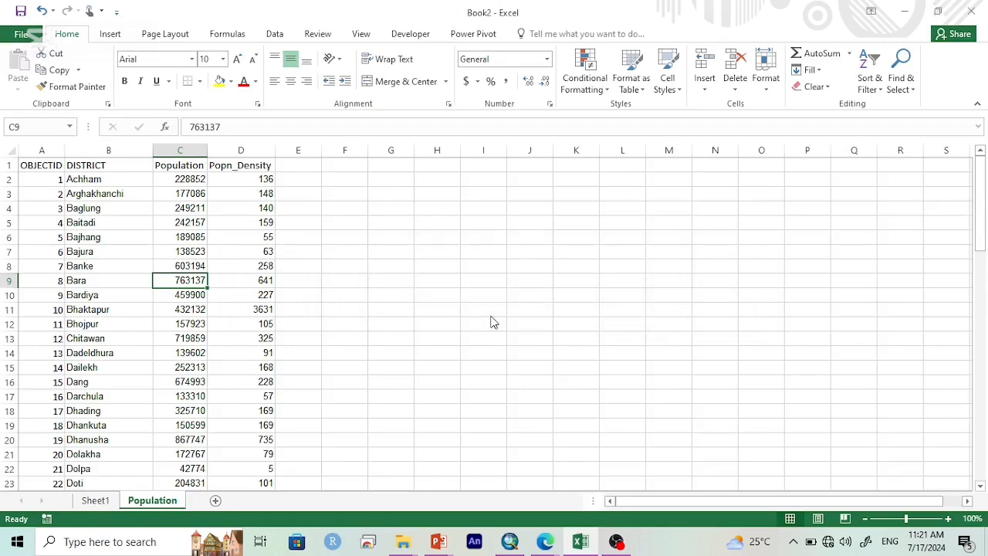
left_click(445, 323)
left_click(446, 323)
Step: Switch to ArcMap and add District.shp from the Files folder under GIS Learn, GIS training, Geospatial Enthusiast
key("super+d")
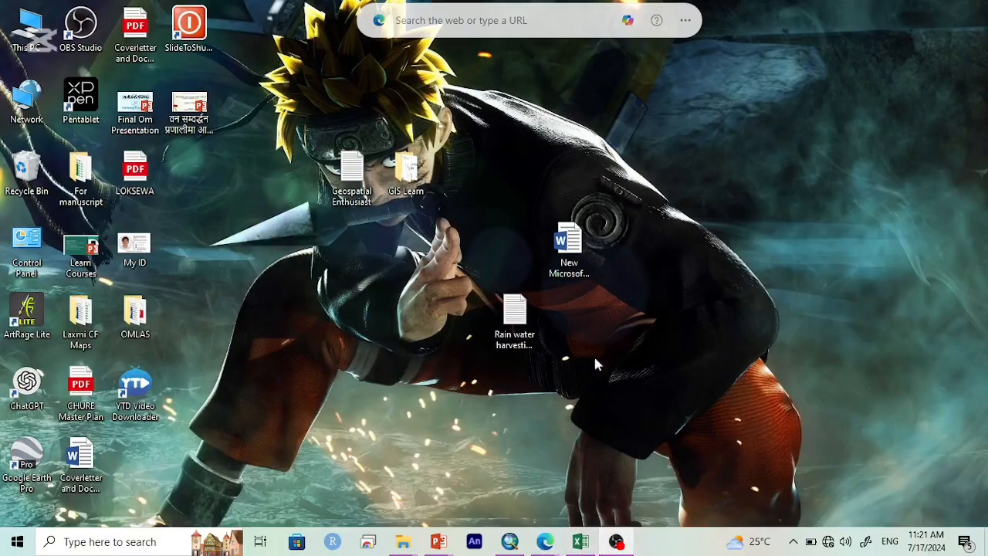
left_click(509, 541)
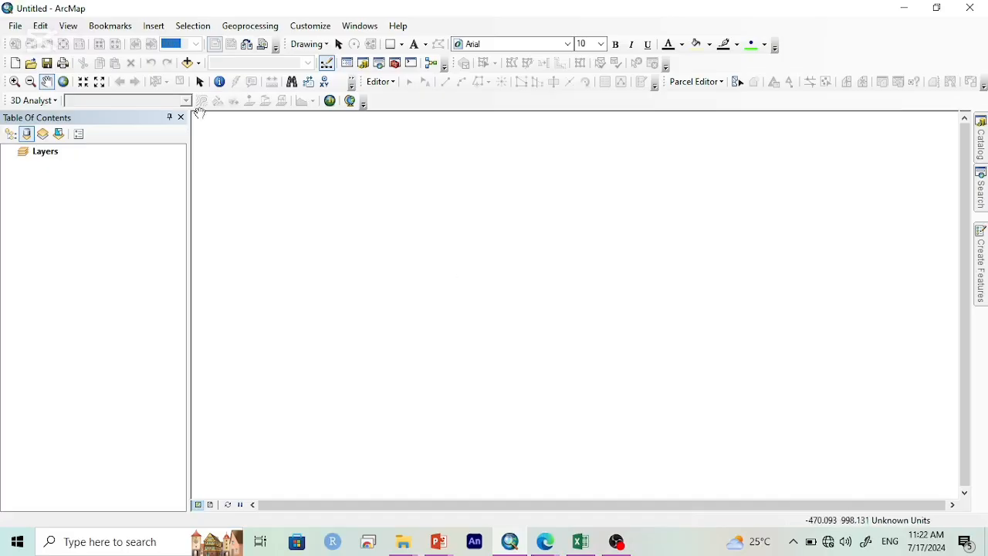
left_click(187, 62)
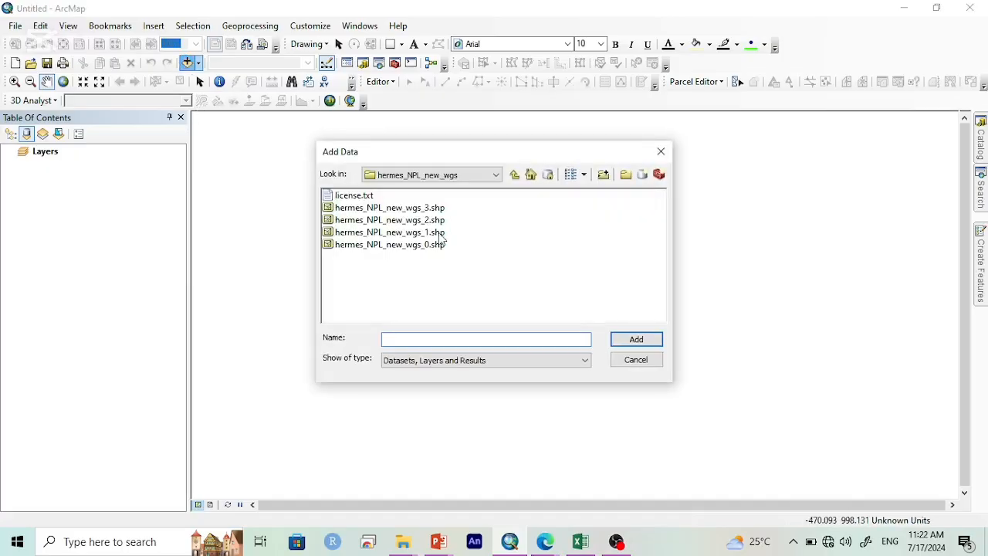
left_click(496, 174)
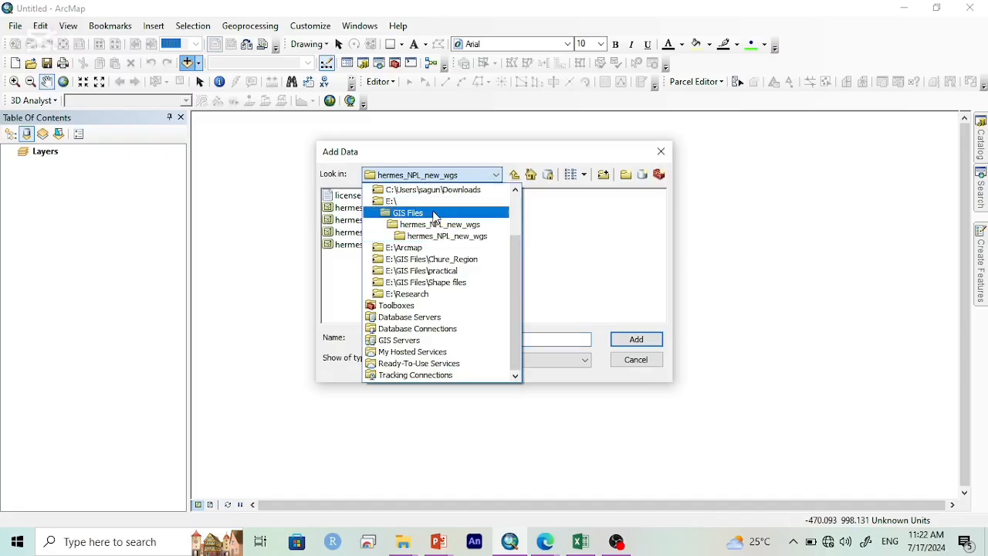
scroll(434, 217, "up", 2)
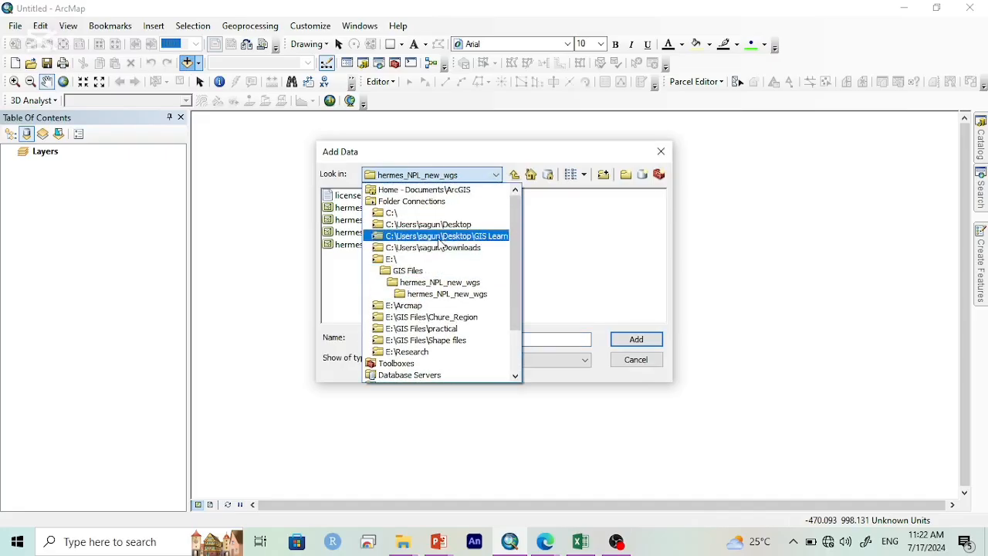
left_click(440, 237)
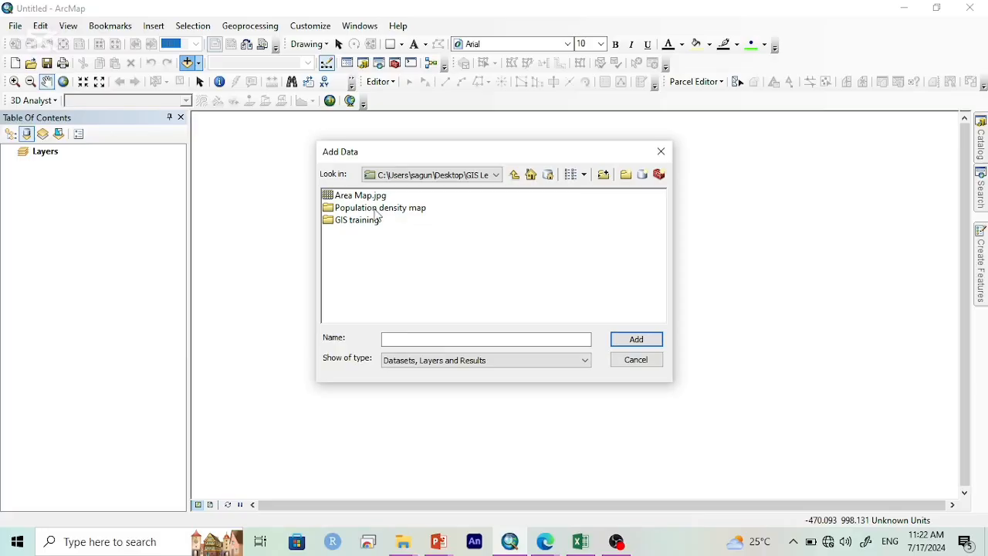
double_click(349, 222)
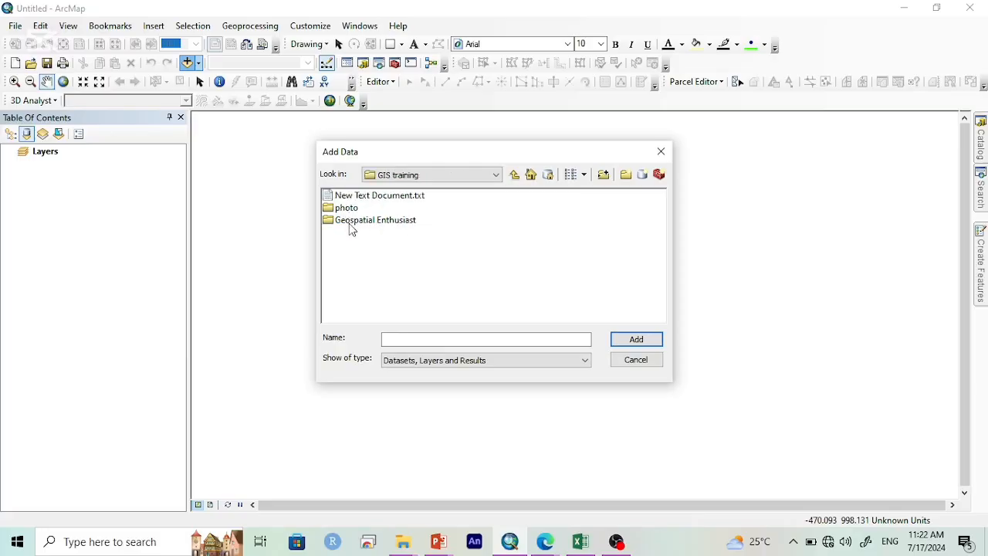
double_click(351, 224)
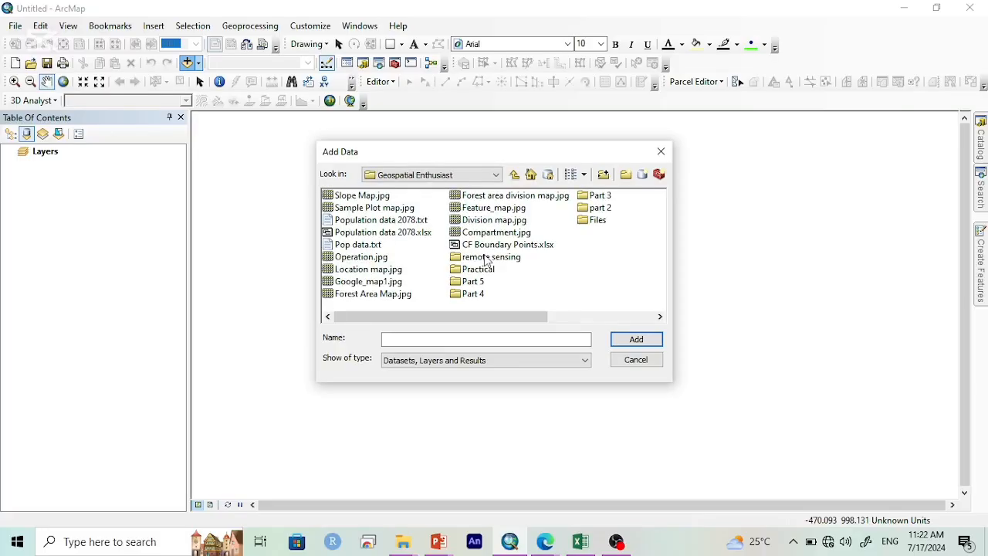
double_click(596, 220)
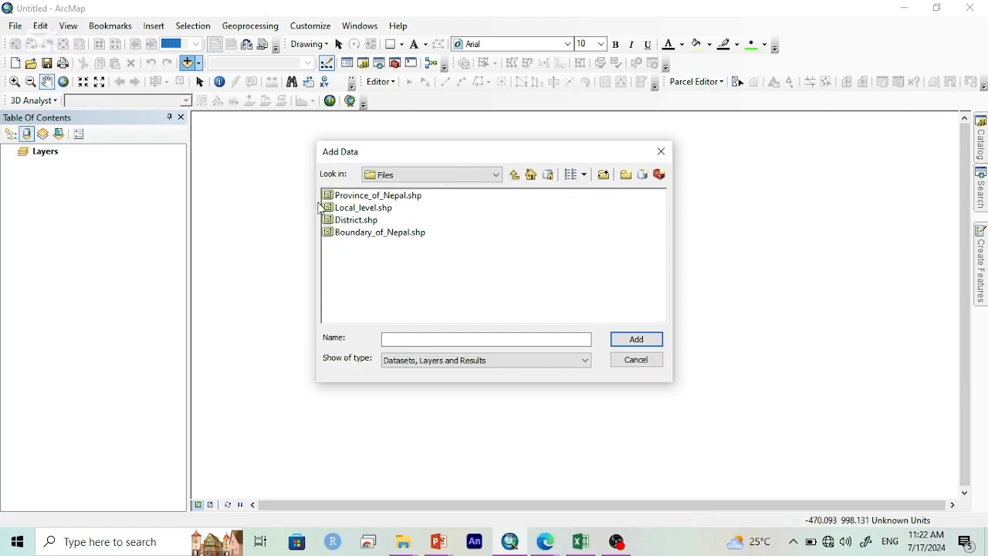
double_click(365, 220)
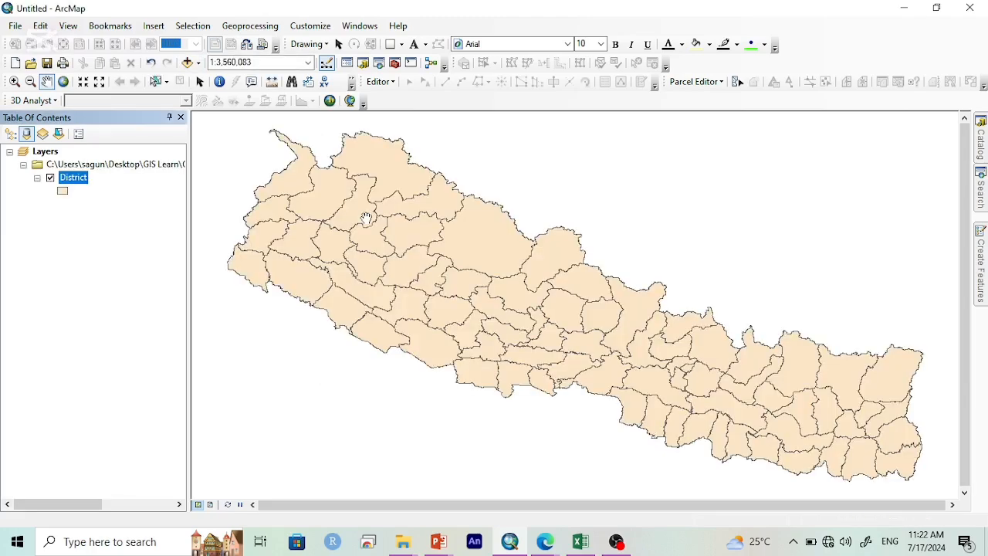
Step: Add the Population.txt table from the Population density map folder in GIS Learn to the map
left_click(186, 64)
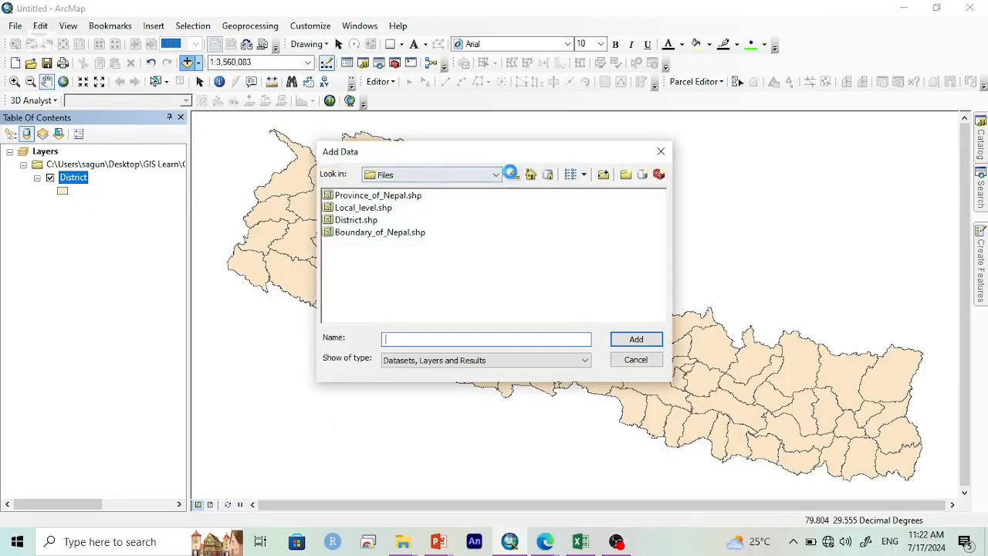
left_click(513, 174)
left_click(513, 175)
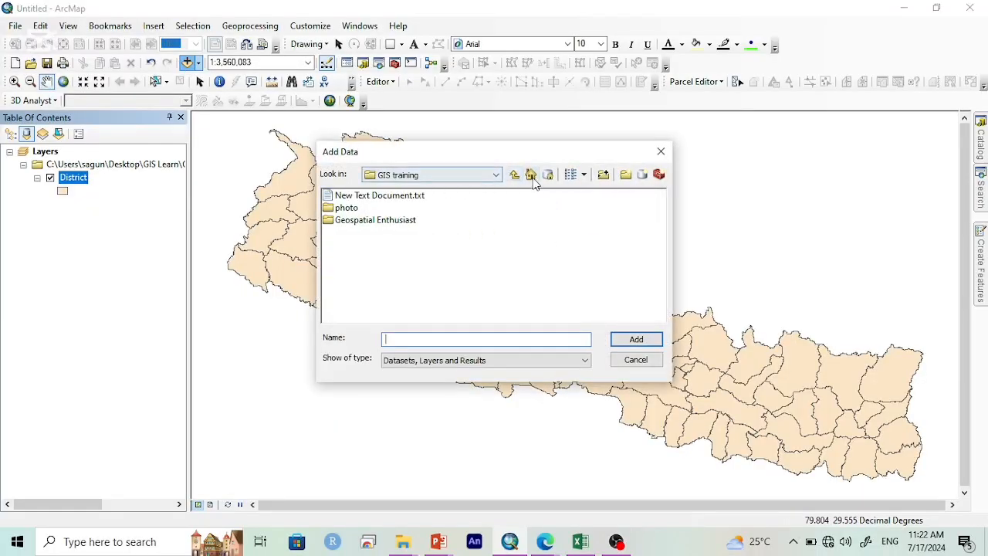
left_click(514, 174)
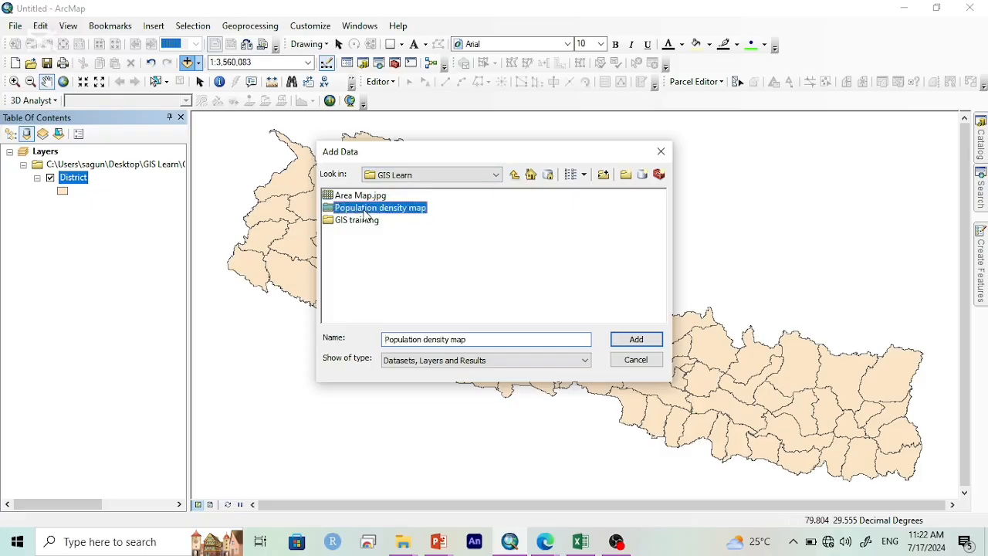
double_click(363, 208)
double_click(359, 197)
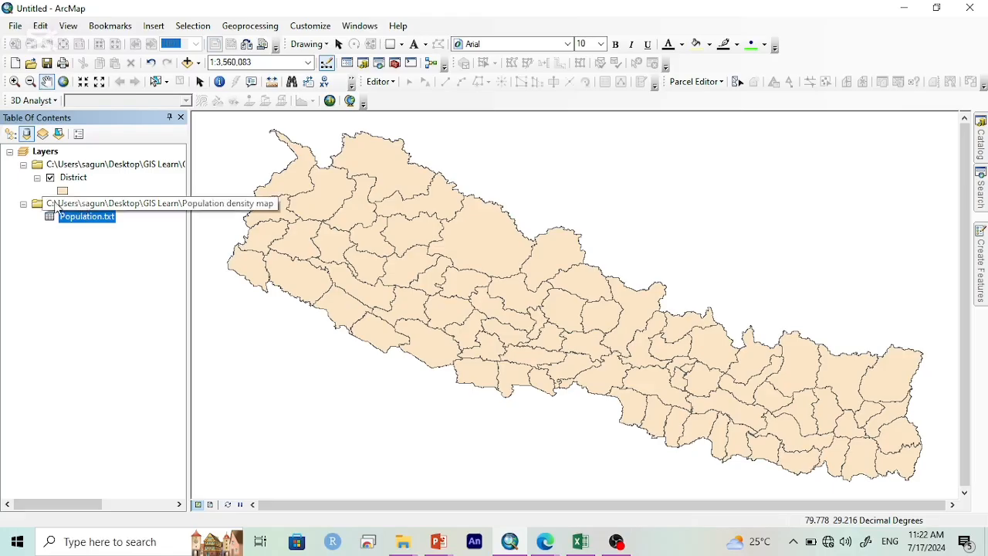
Step: Join the Population.txt table to the District layer using OBJECTID as the matching field in both, keeping all records
right_click(80, 179)
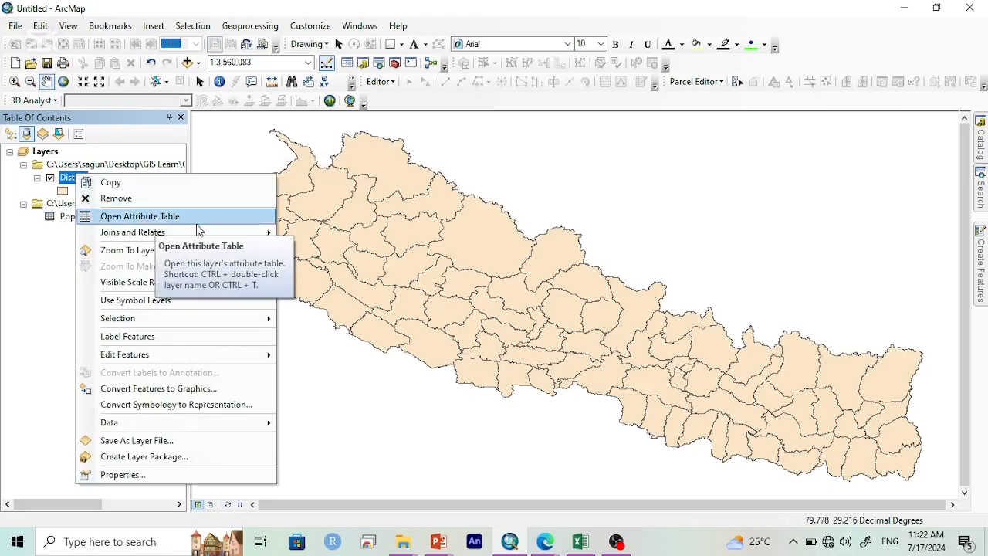
mouse_move(247, 244)
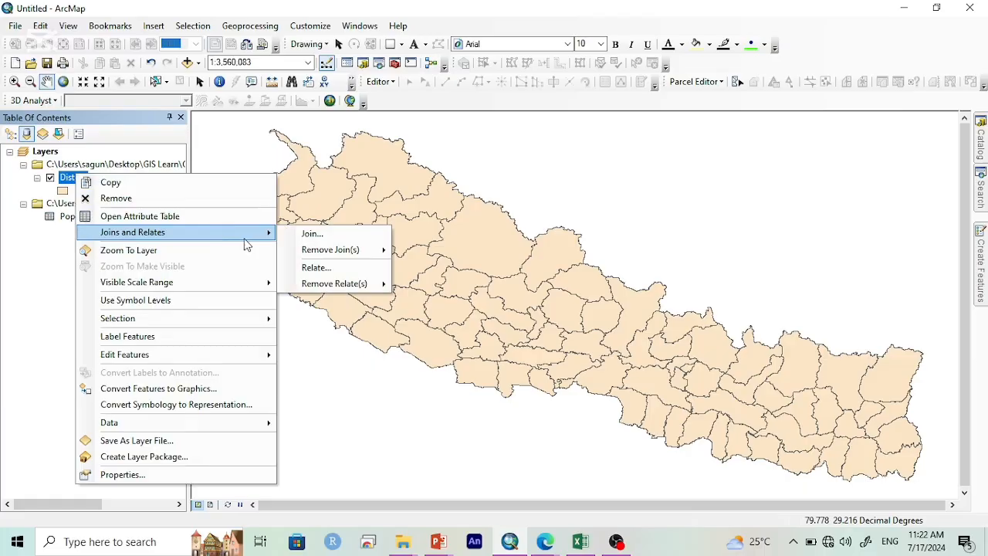
left_click(305, 234)
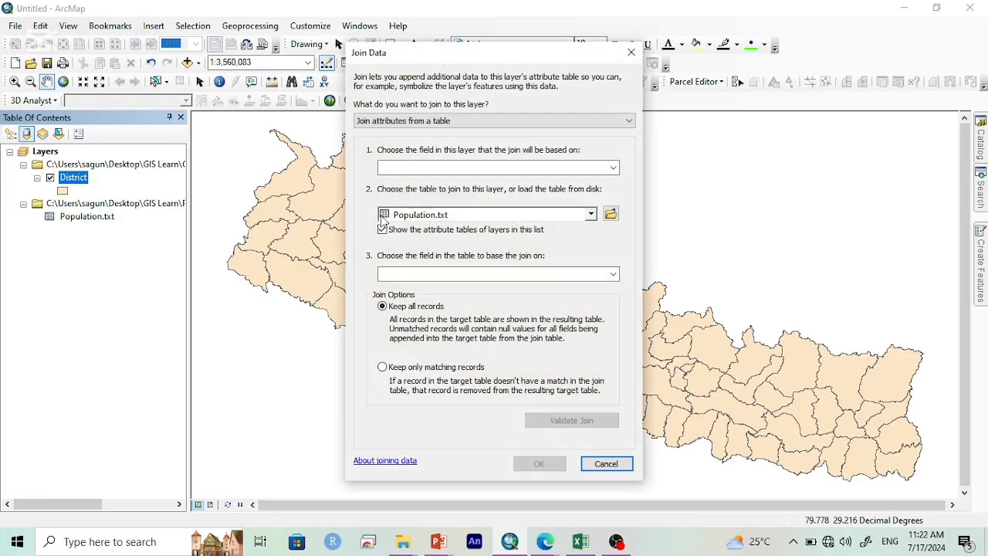
left_click(550, 169)
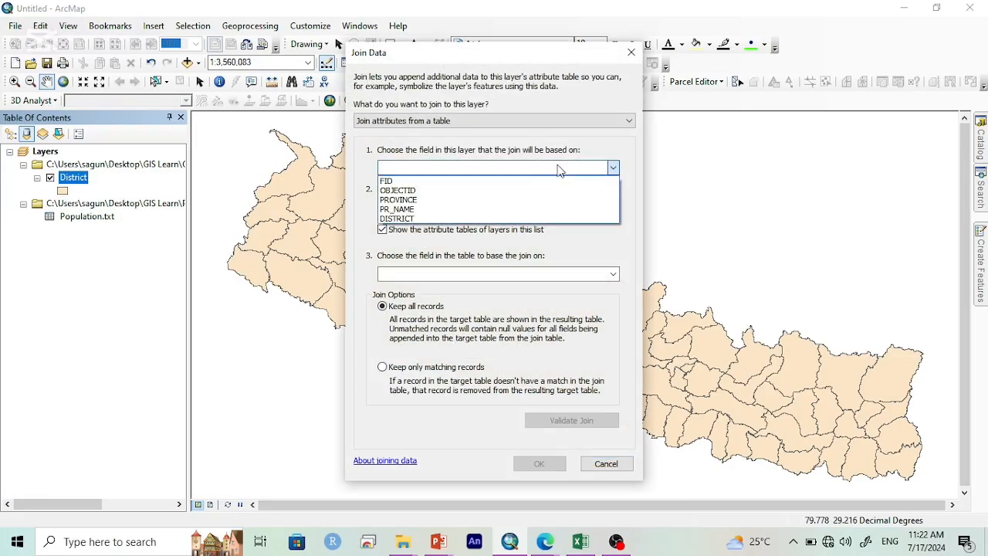
left_click(488, 190)
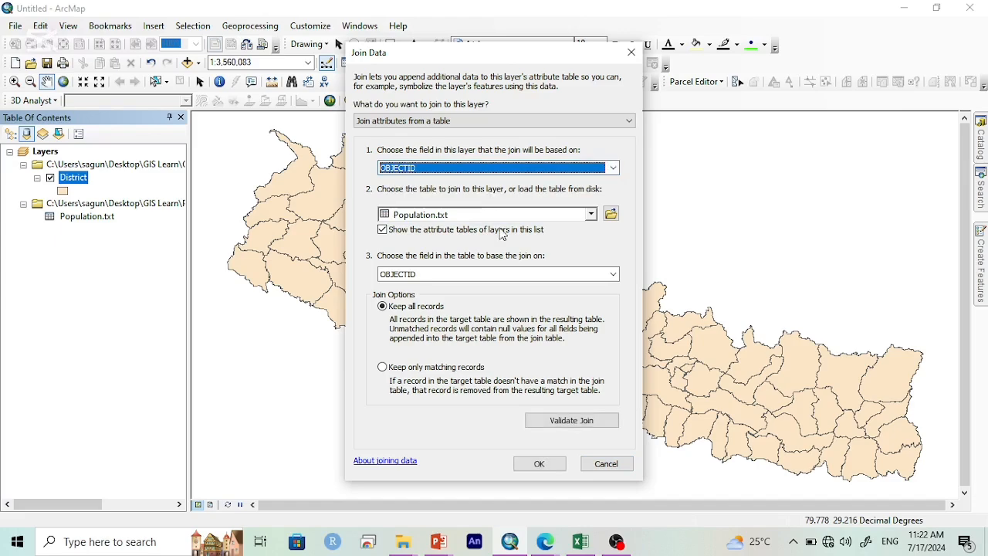
left_click(540, 464)
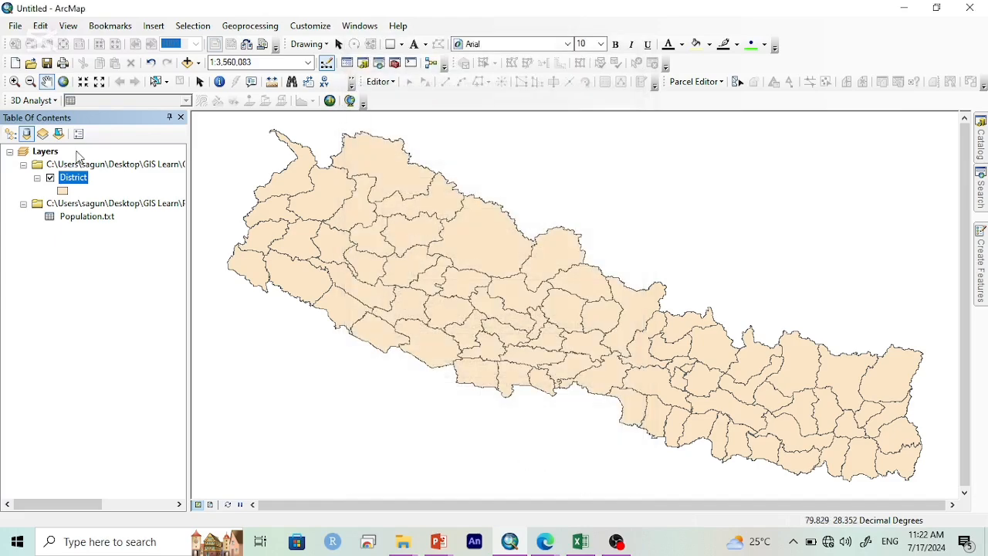
Step: Open the District attribute table and examine the joined district, Population and Popn_Density fields beside the original ones
right_click(78, 179)
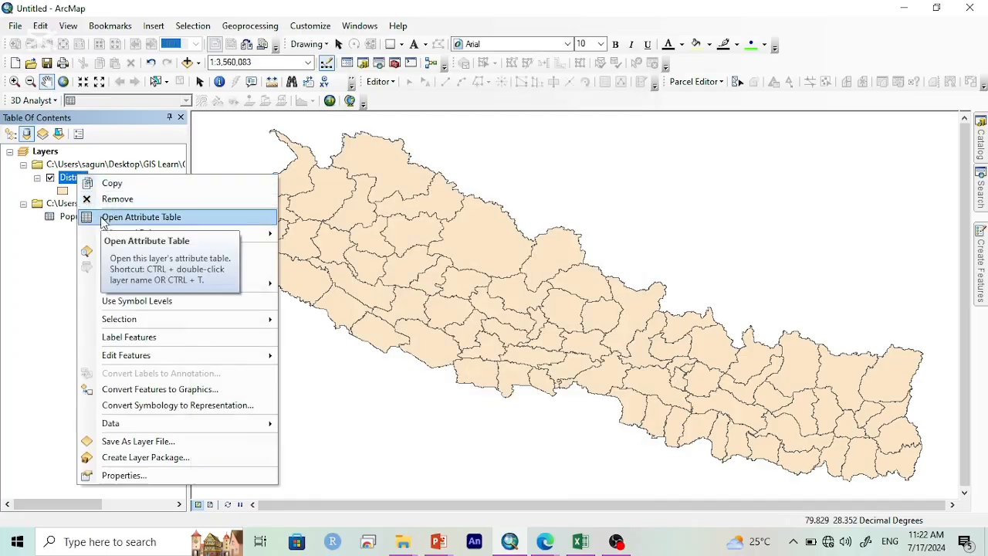
left_click(178, 219)
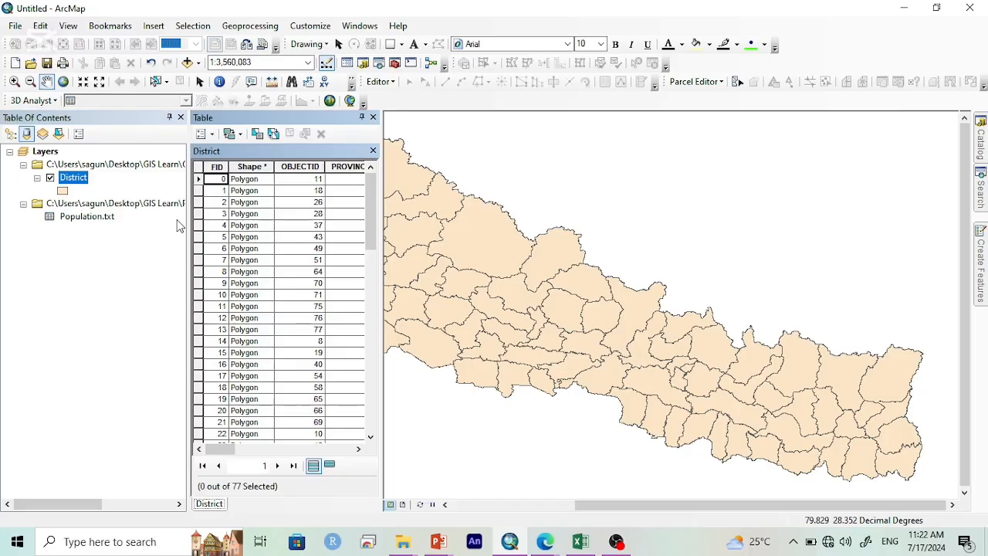
scroll(278, 210, "right", 6)
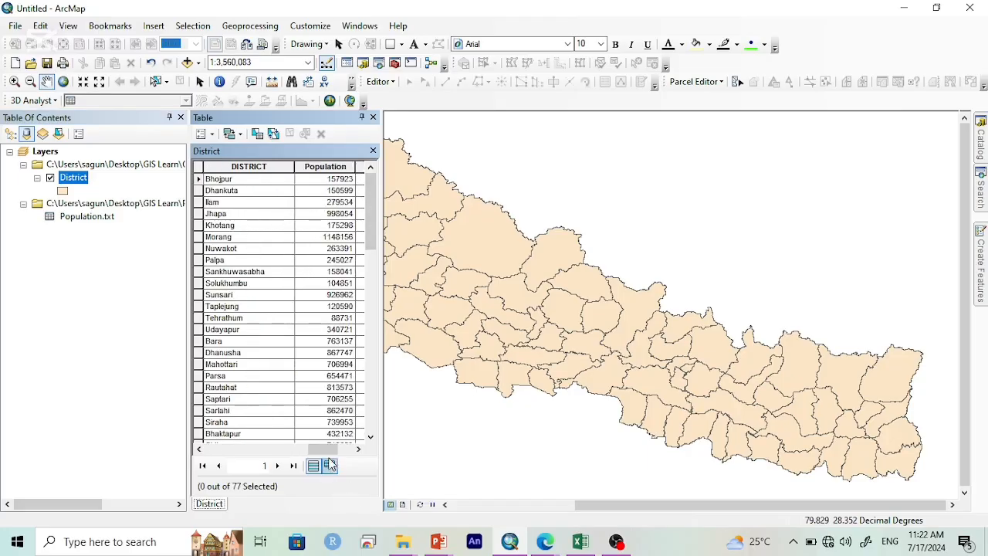
scroll(330, 463, "right", 3)
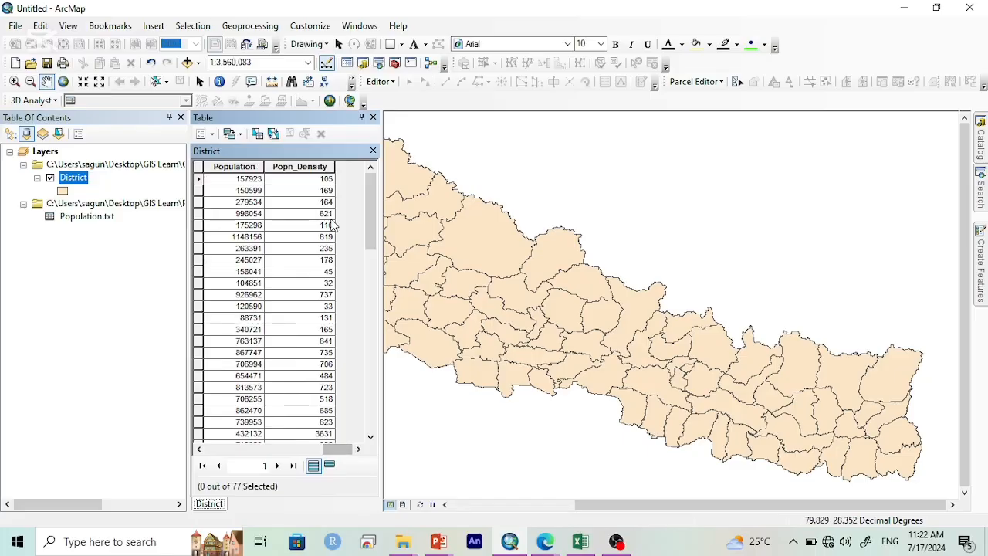
scroll(312, 232, "left", 9)
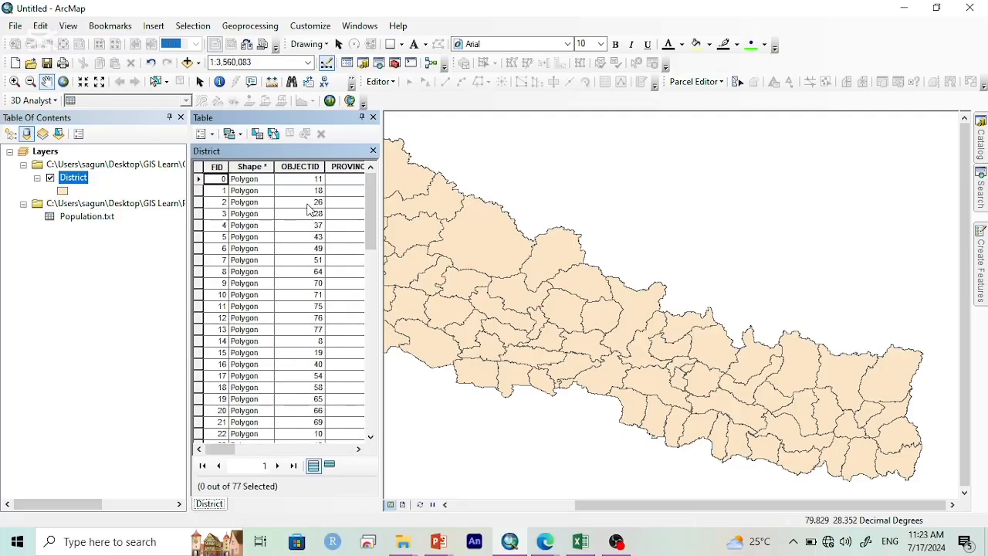
scroll(309, 208, "down", 4)
scroll(309, 209, "up", 4)
scroll(309, 208, "right", 6)
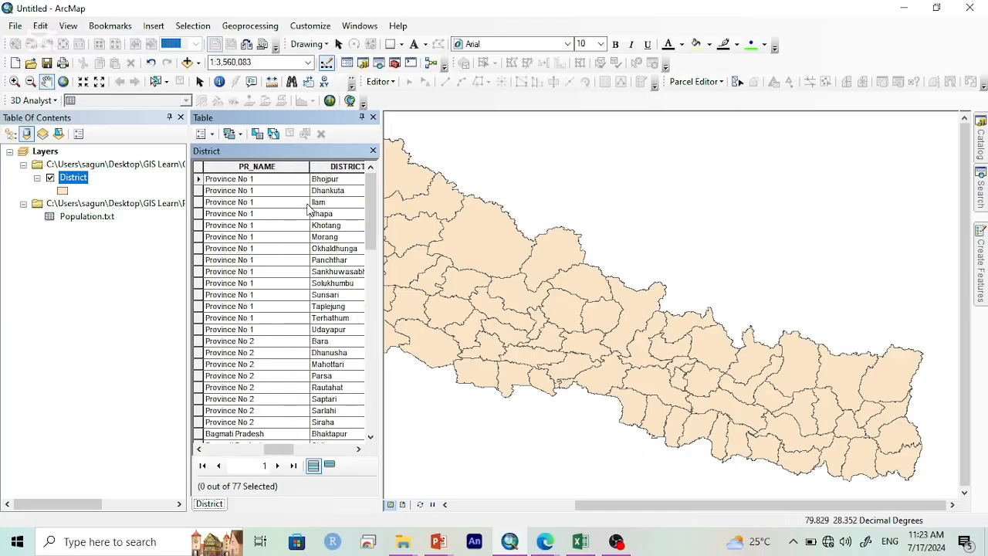
scroll(309, 209, "right", 6)
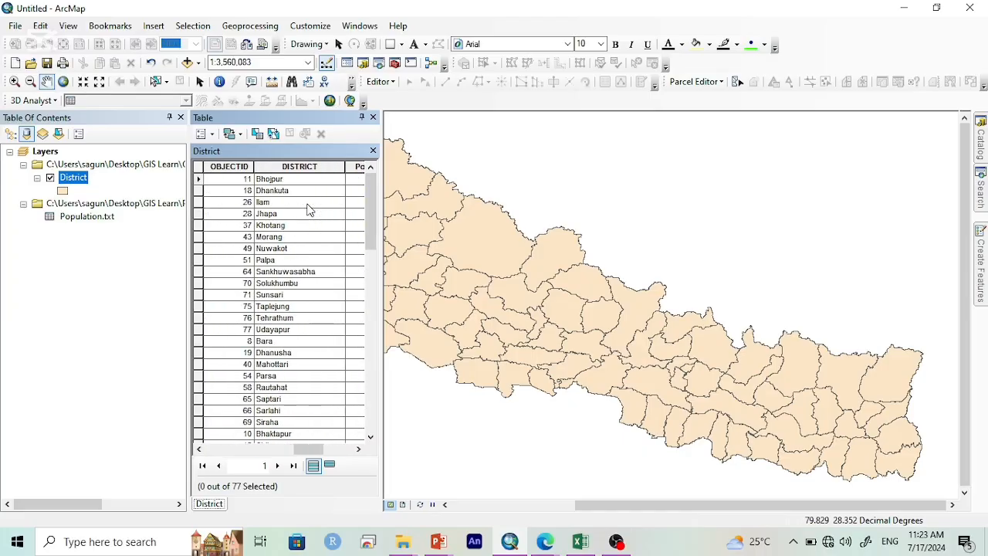
scroll(308, 208, "left", 5)
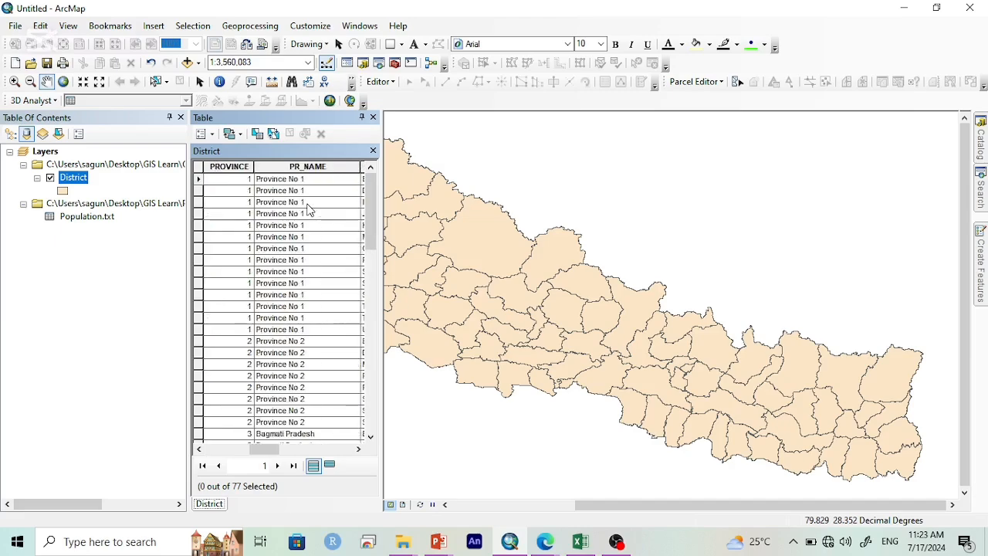
scroll(309, 208, "right", 2)
scroll(309, 208, "right", 3)
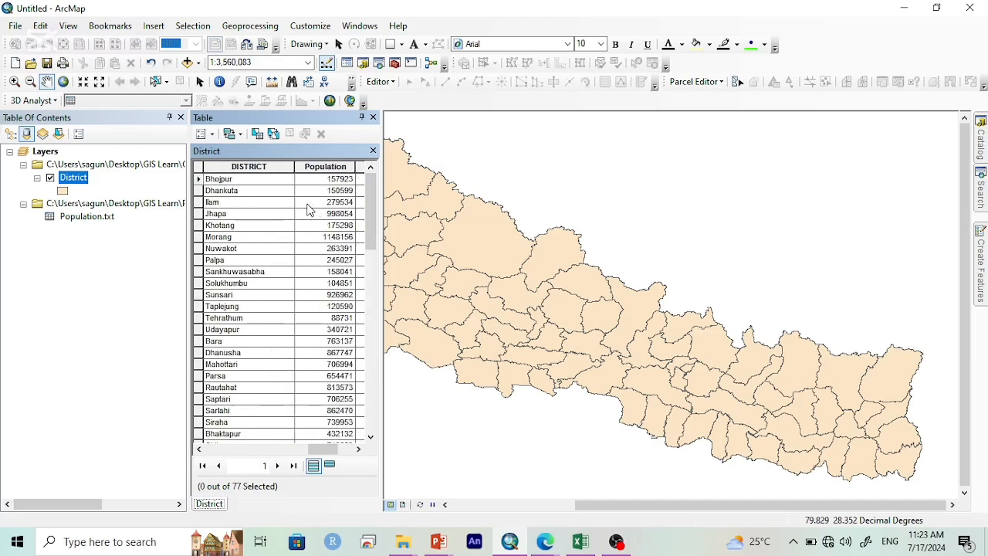
scroll(309, 209, "left", 8)
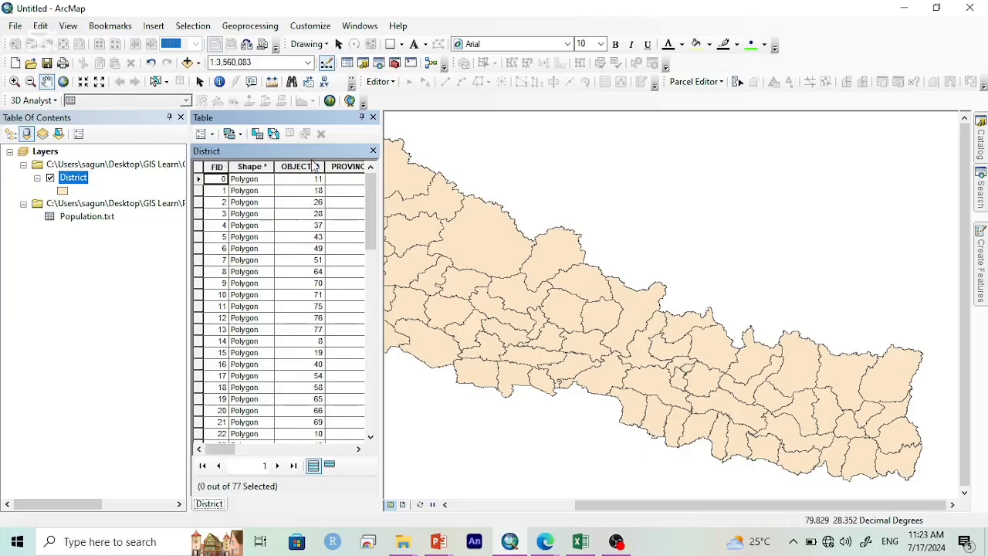
Step: Sort the District table by OBJECTID in ascending order and compare the original district records with the joined population values
double_click(308, 167)
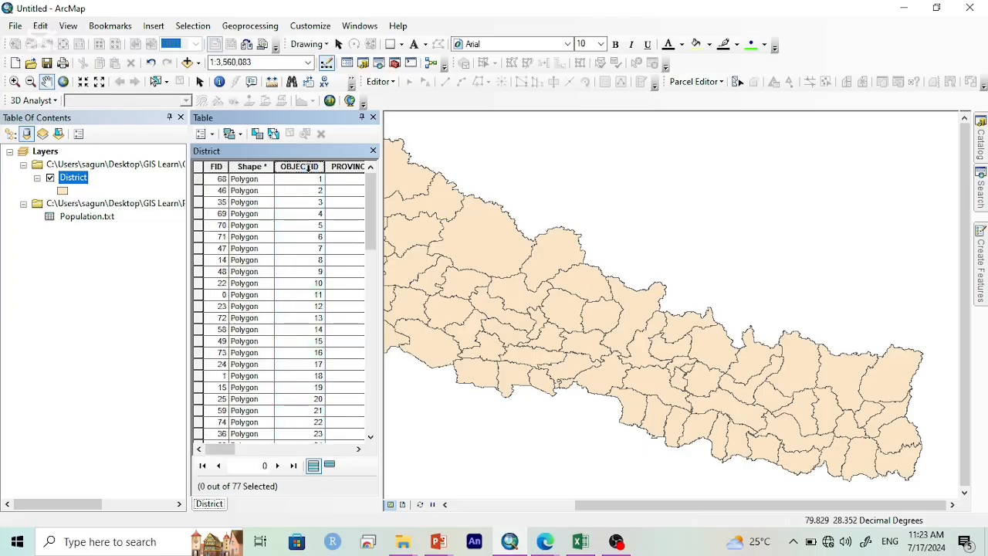
scroll(324, 210, "right", 3)
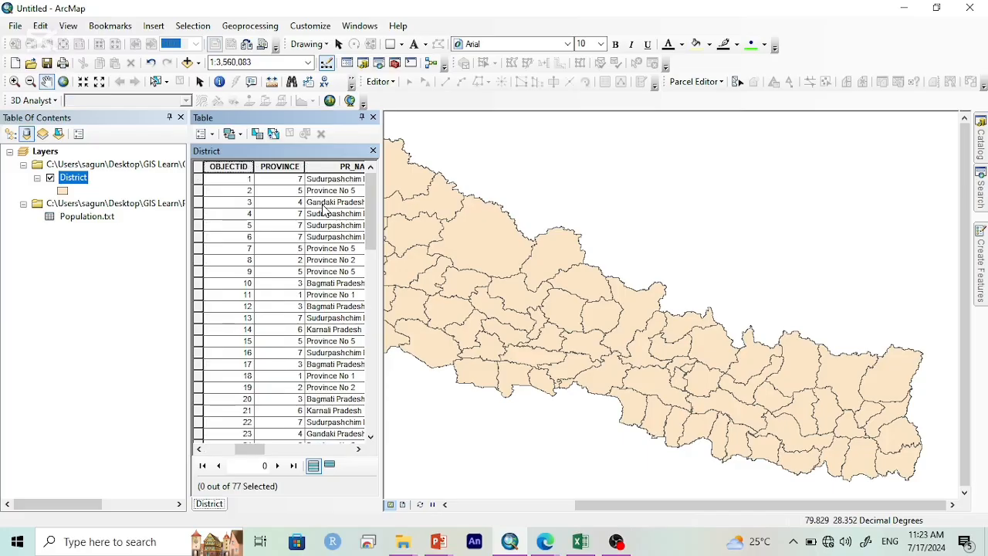
scroll(324, 210, "right", 5)
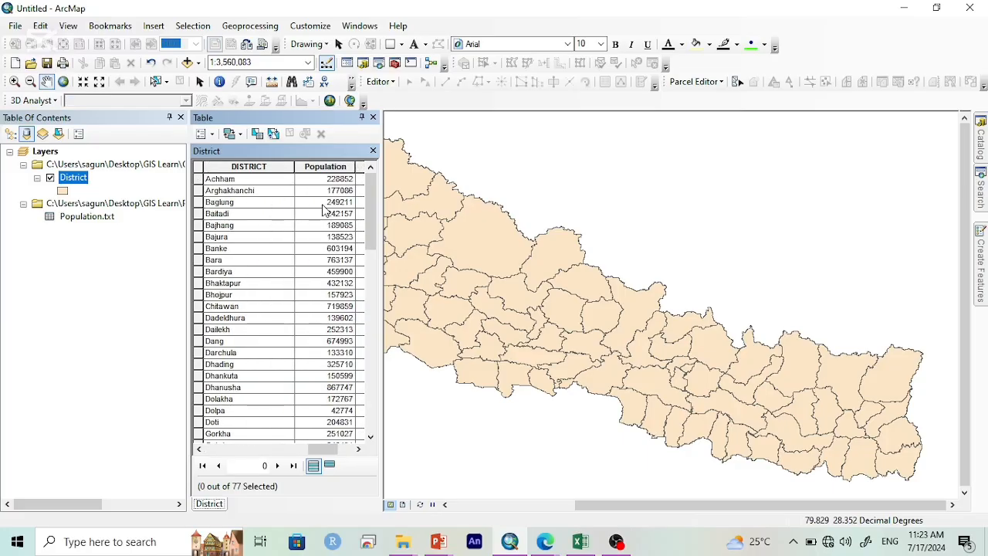
scroll(324, 210, "left", 8)
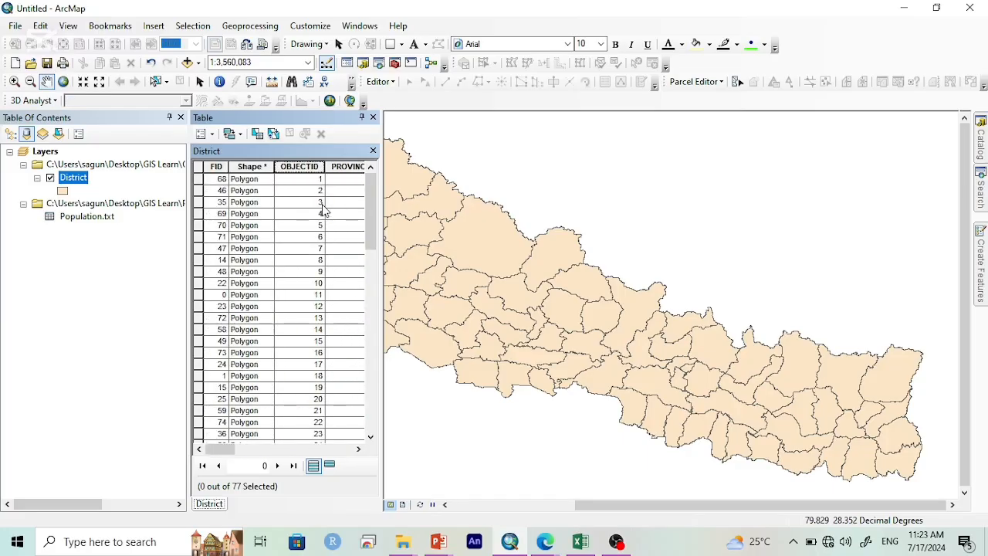
scroll(308, 191, "right", 8)
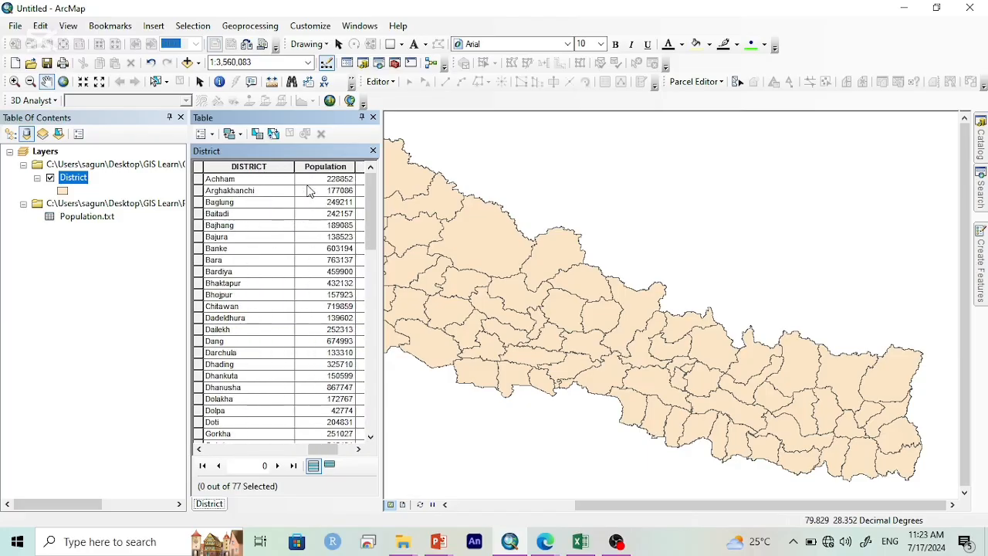
scroll(309, 192, "left", 5)
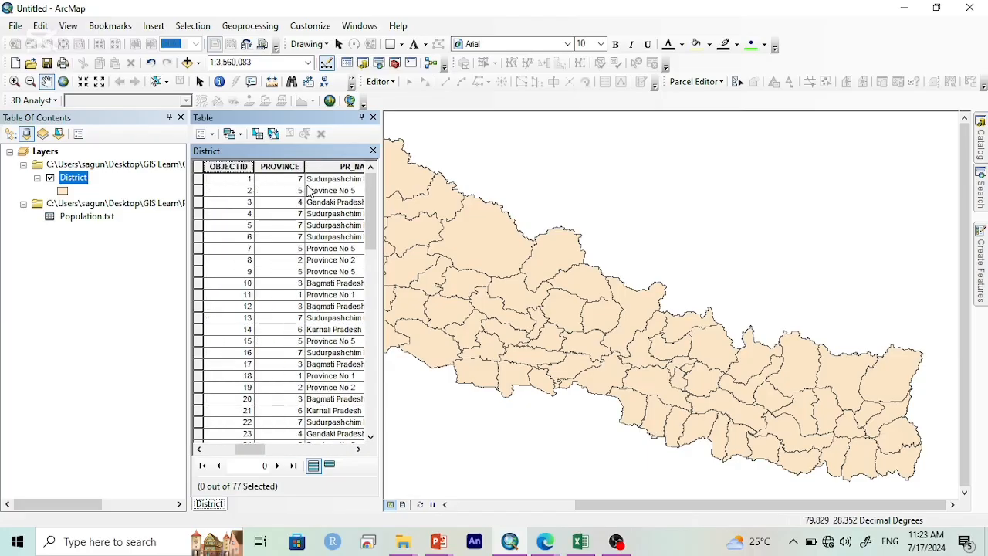
scroll(309, 190, "right", 2)
scroll(309, 191, "right", 3)
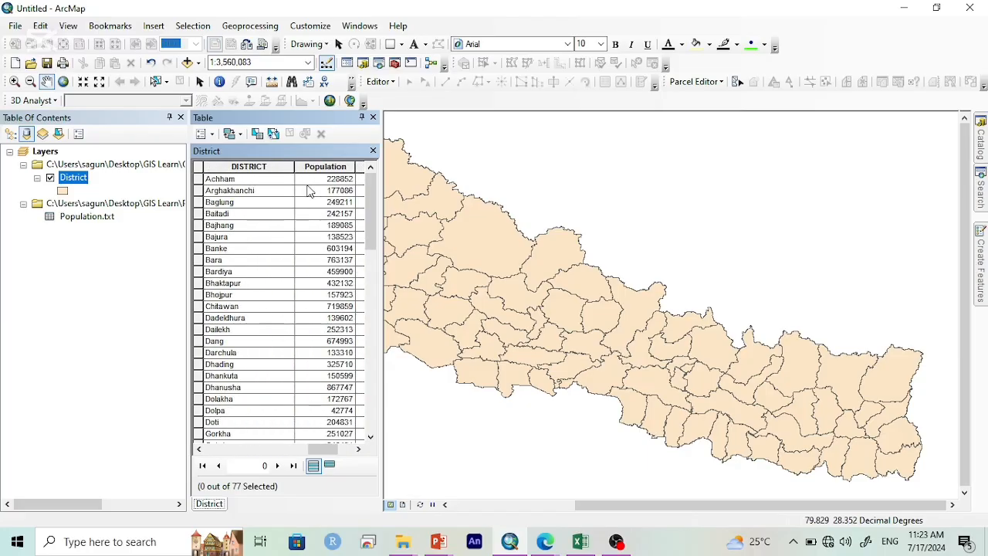
scroll(309, 191, "left", 2)
scroll(309, 191, "right", 2)
left_click_drag(334, 446, 363, 451)
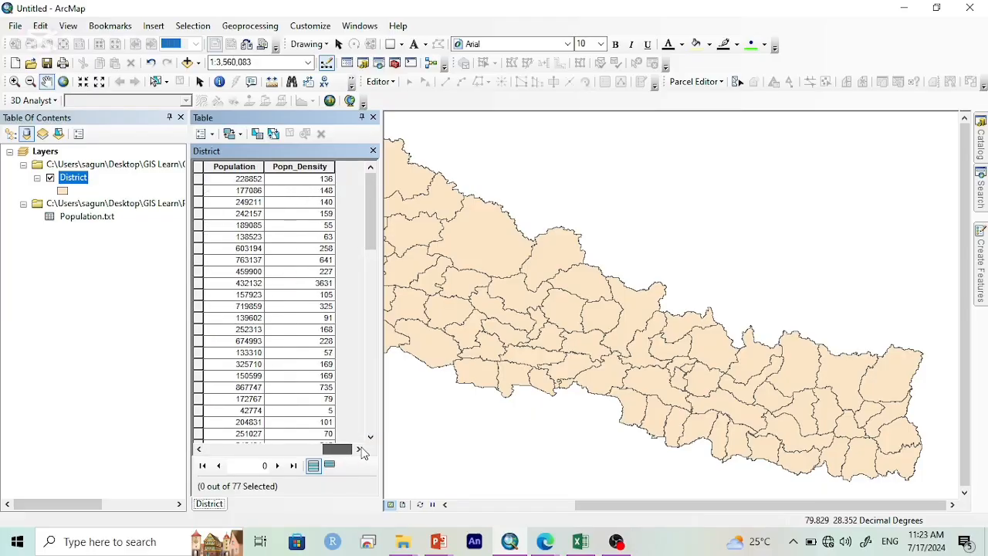
Step: Open the District layer's properties and check the geographic coordinate system of its data source
left_click(78, 190)
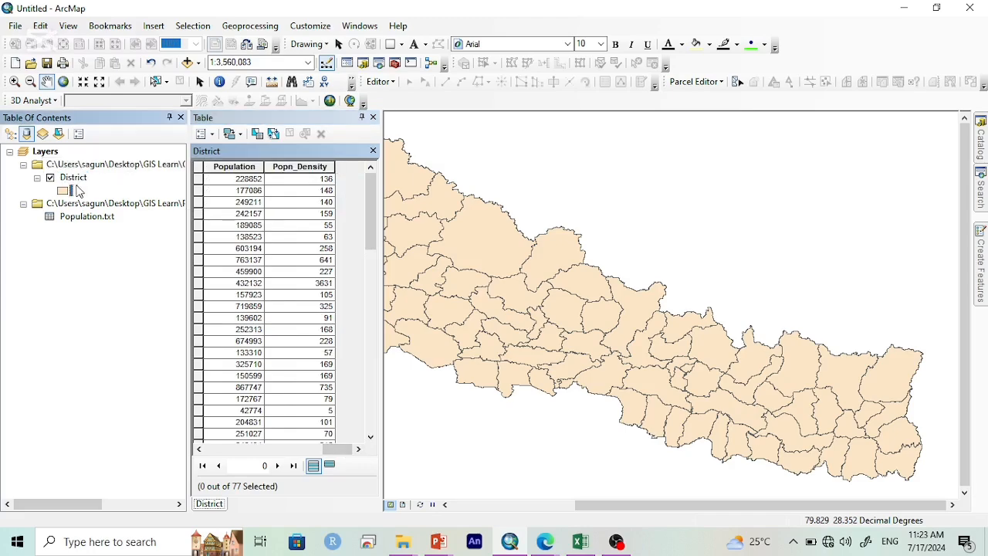
right_click(75, 178)
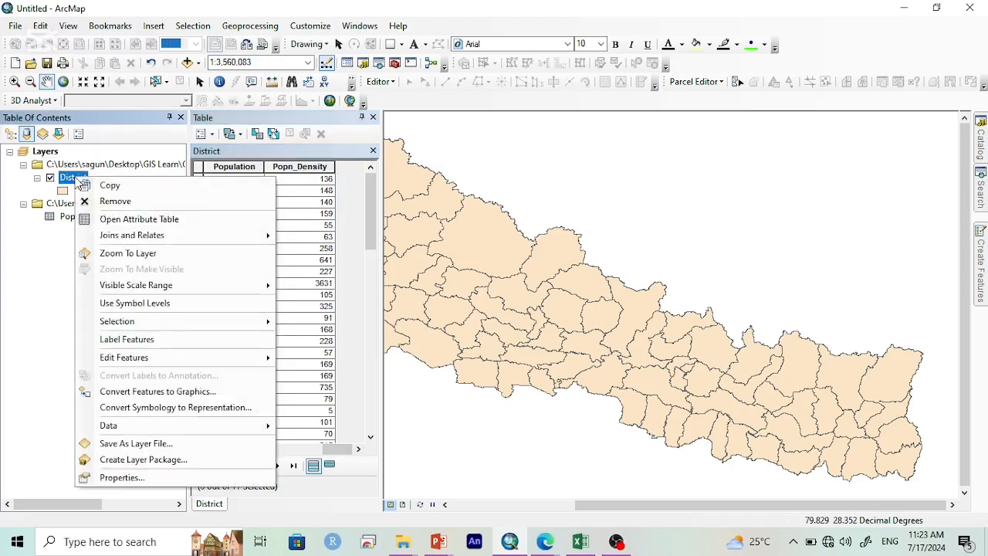
left_click(147, 478)
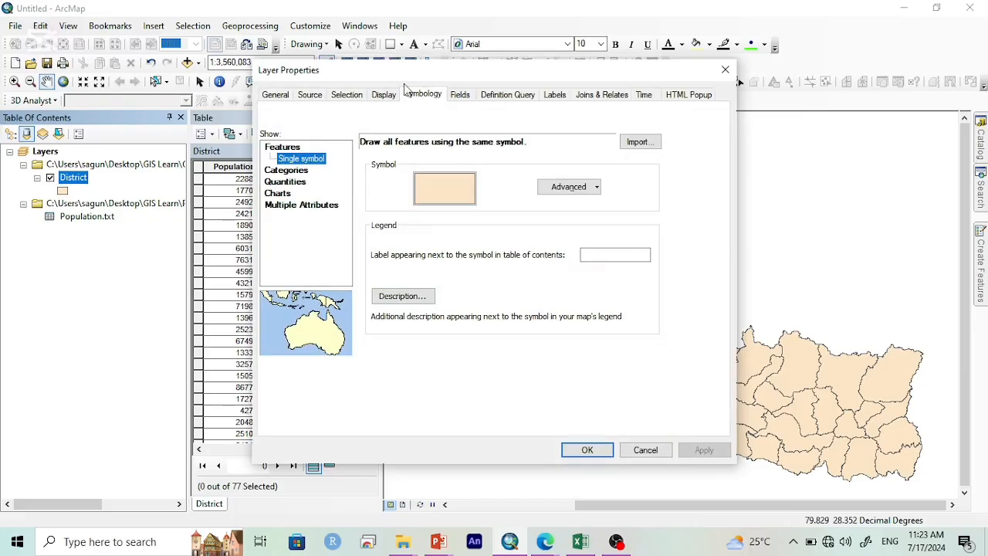
left_click(414, 95)
left_click(275, 98)
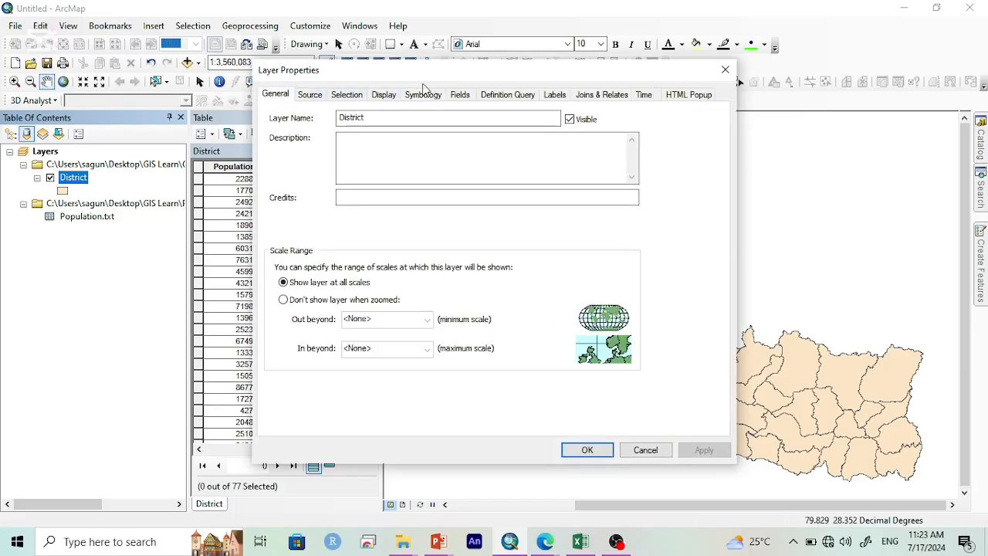
left_click(315, 98)
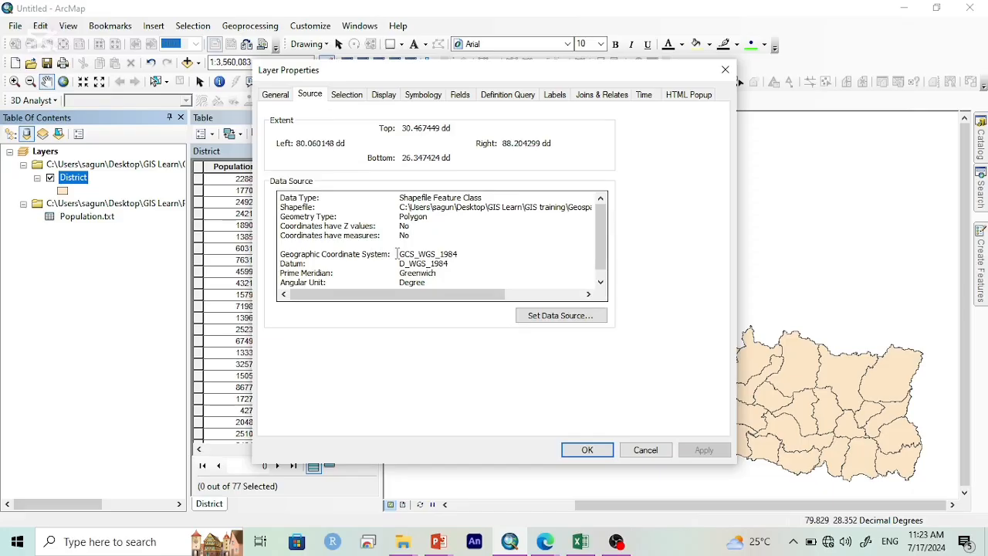
left_click_drag(397, 253, 456, 254)
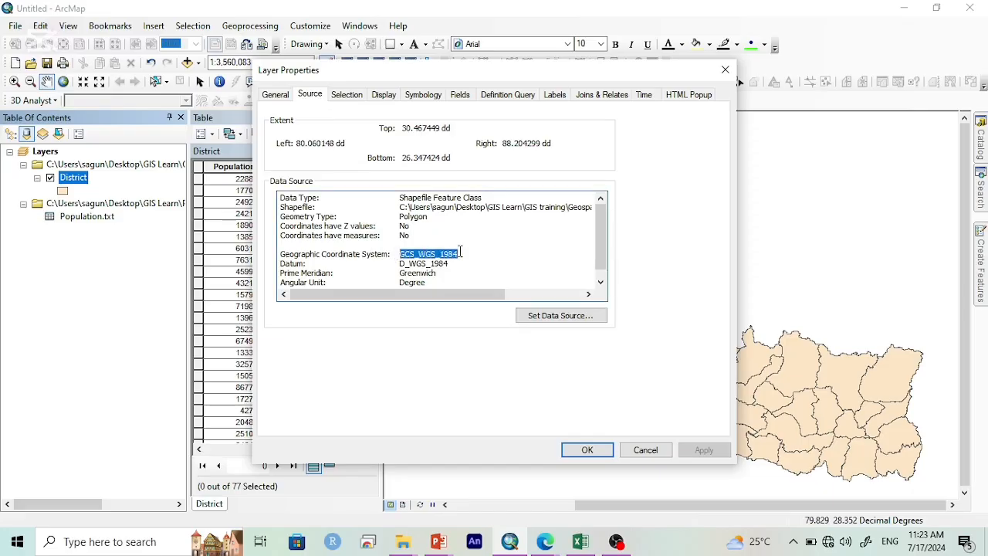
left_click(460, 253)
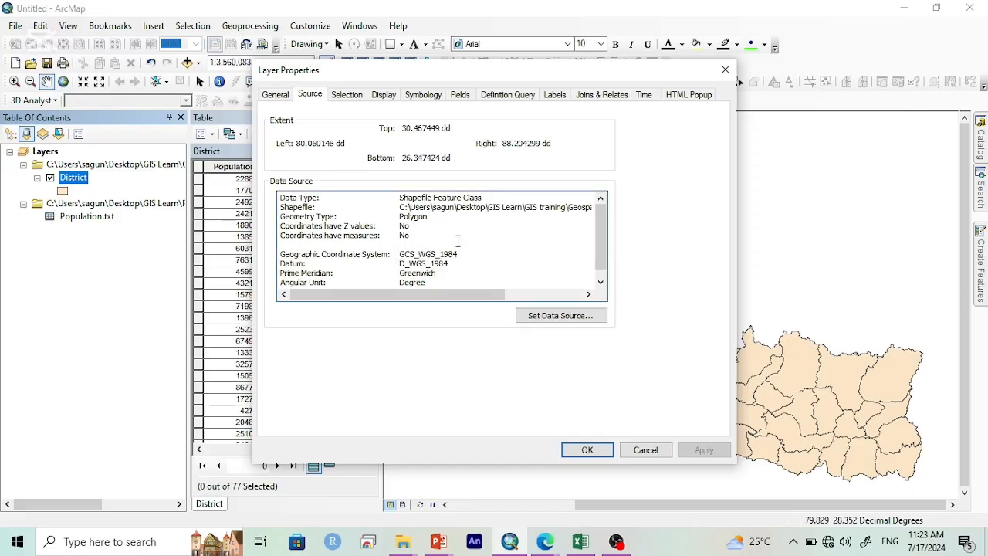
Step: Set the District layer's symbology to graduated colors based on the Popn_Density field
left_click(455, 95)
left_click(433, 95)
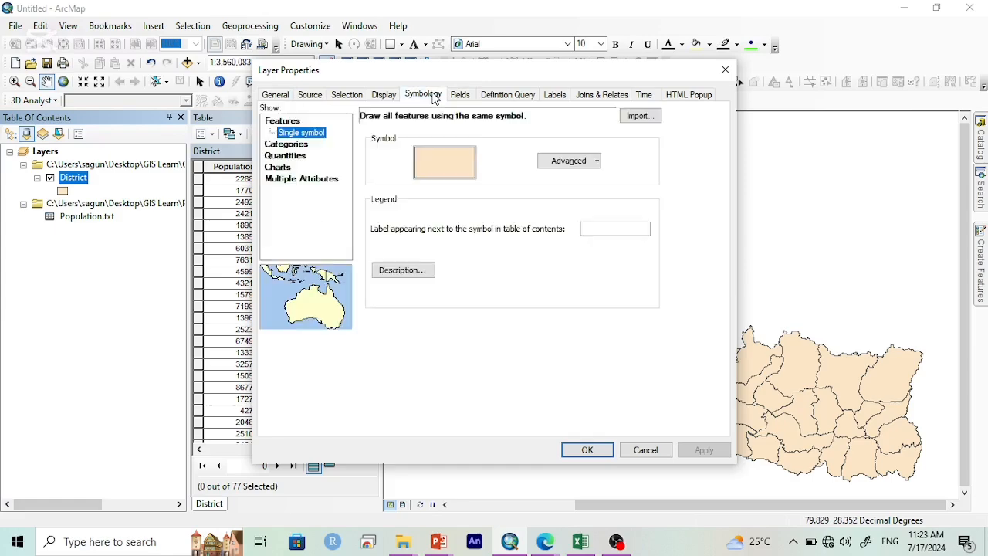
left_click(288, 157)
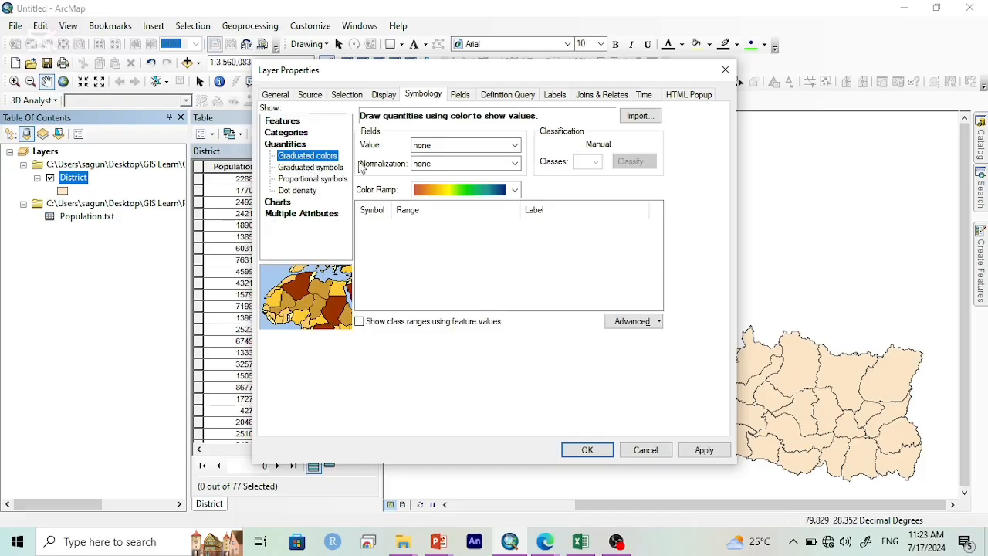
left_click(473, 146)
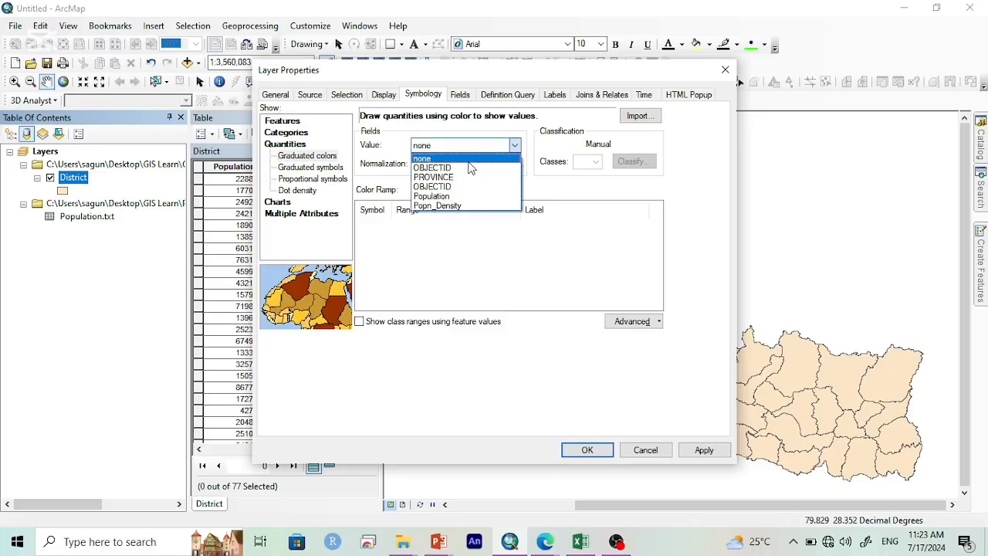
left_click(446, 206)
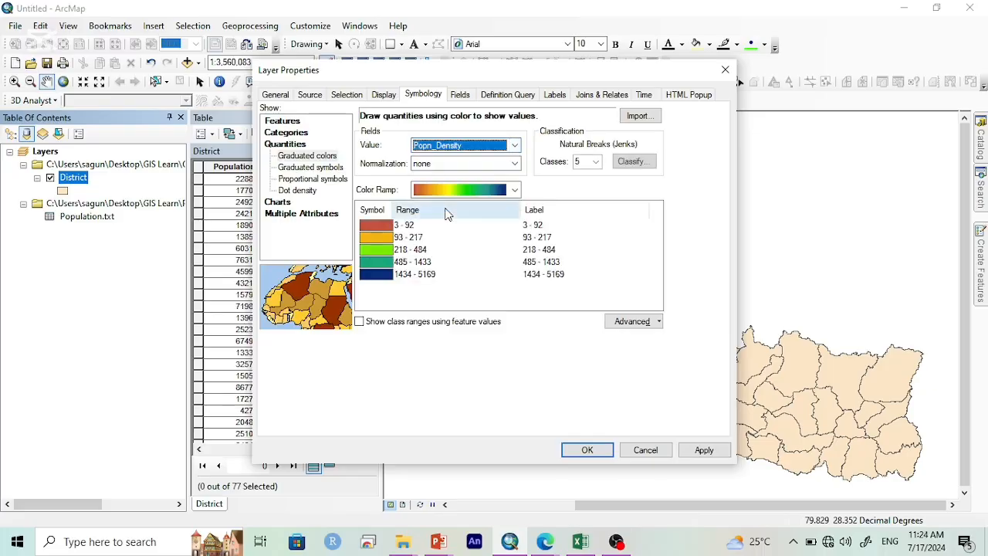
Step: Set the Popn_Density classification to 5 classes and flip the class symbols to reverse their color order
left_click(595, 164)
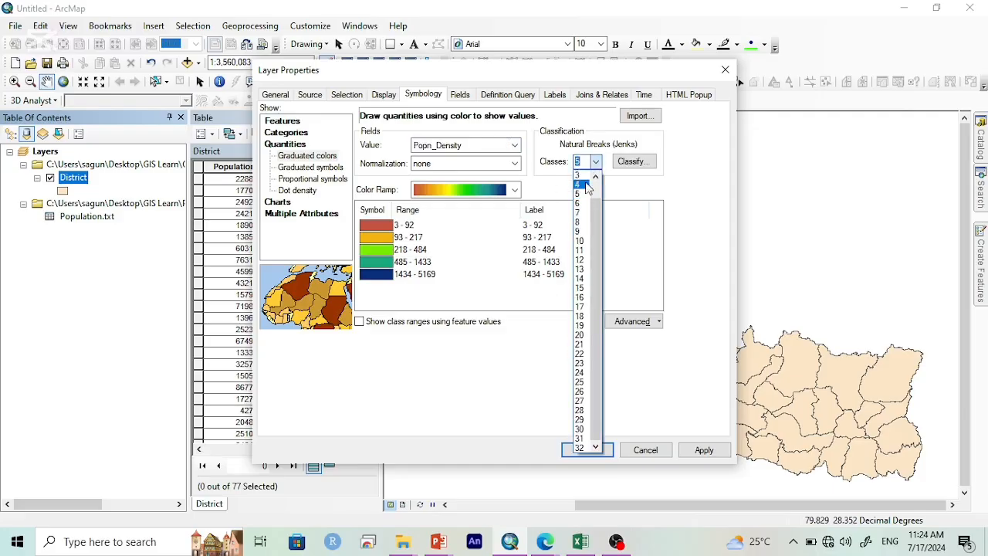
scroll(586, 193, "up", 2)
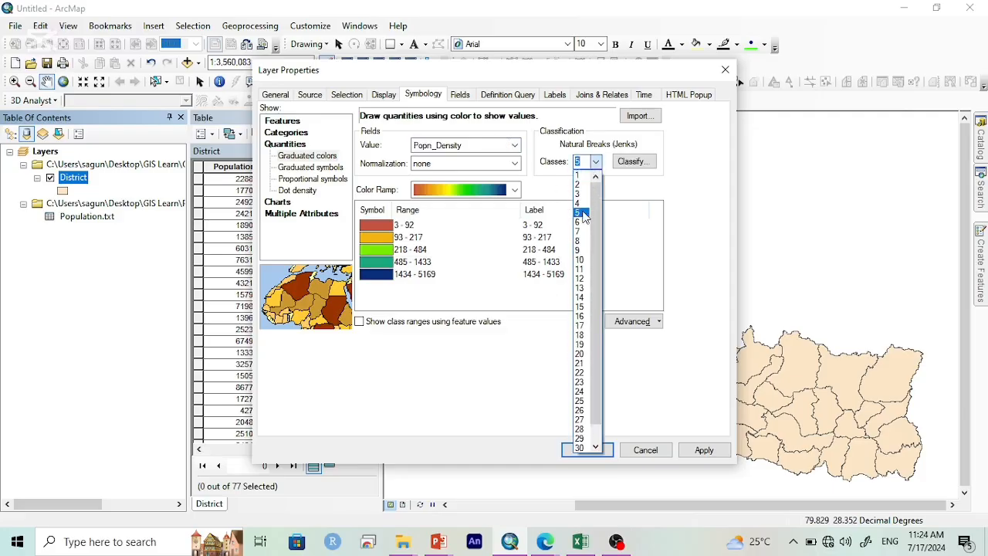
left_click(582, 213)
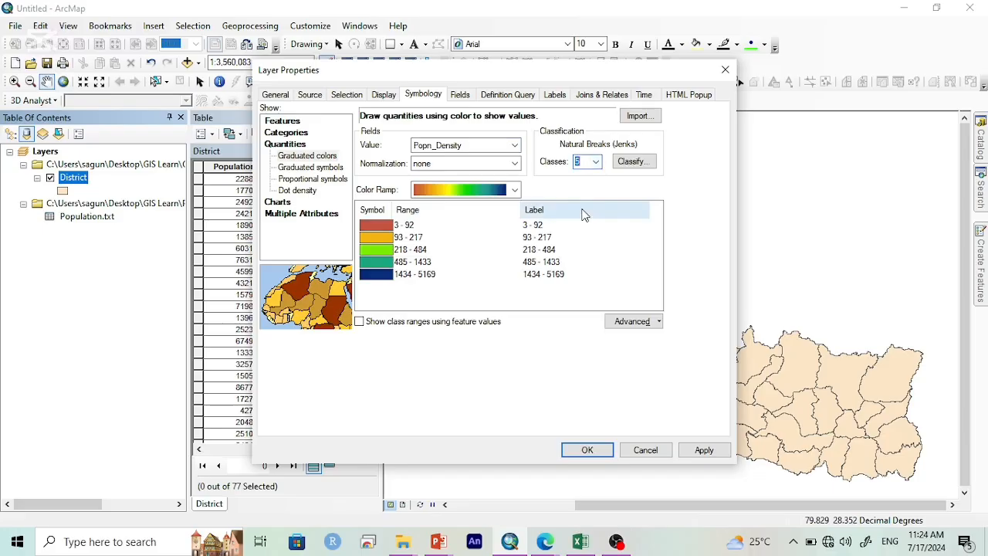
left_click(596, 161)
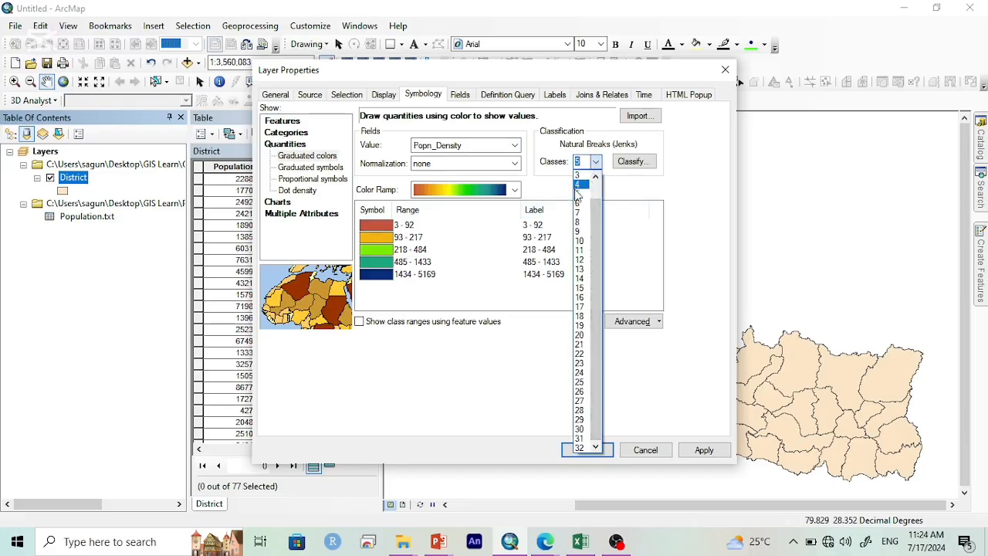
left_click(576, 195)
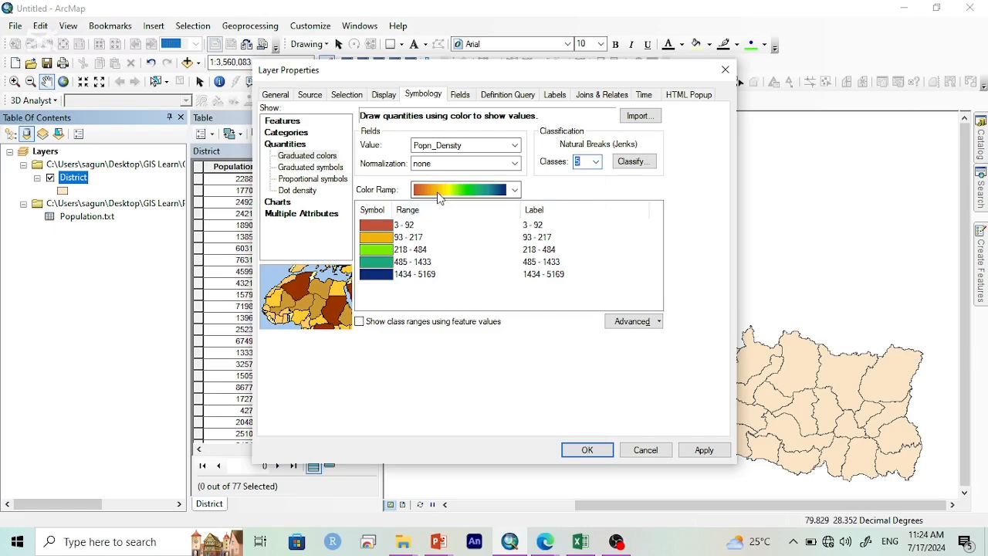
right_click(376, 213)
left_click(388, 224)
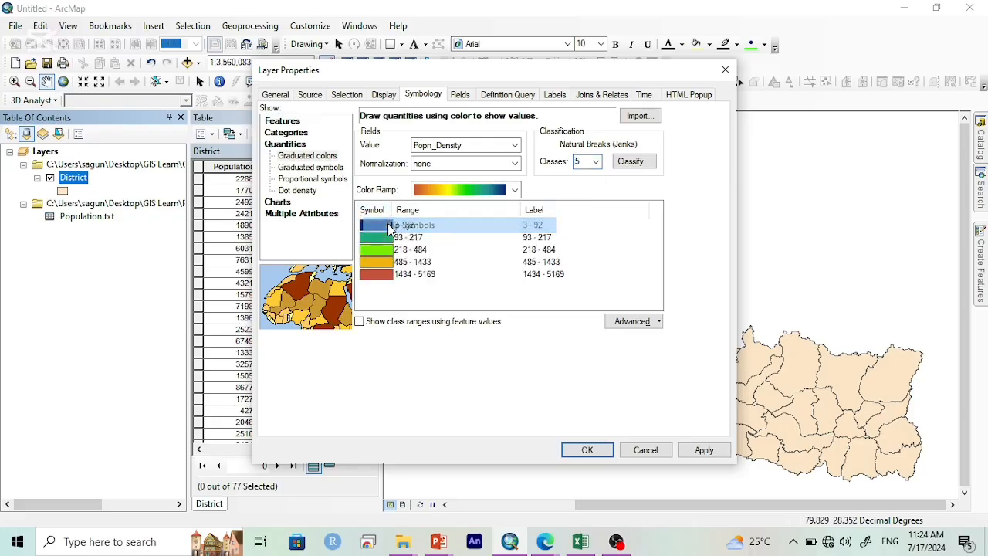
Step: Give the 1434 - 5169 density class a dark red fill and a black outline
left_click(388, 277)
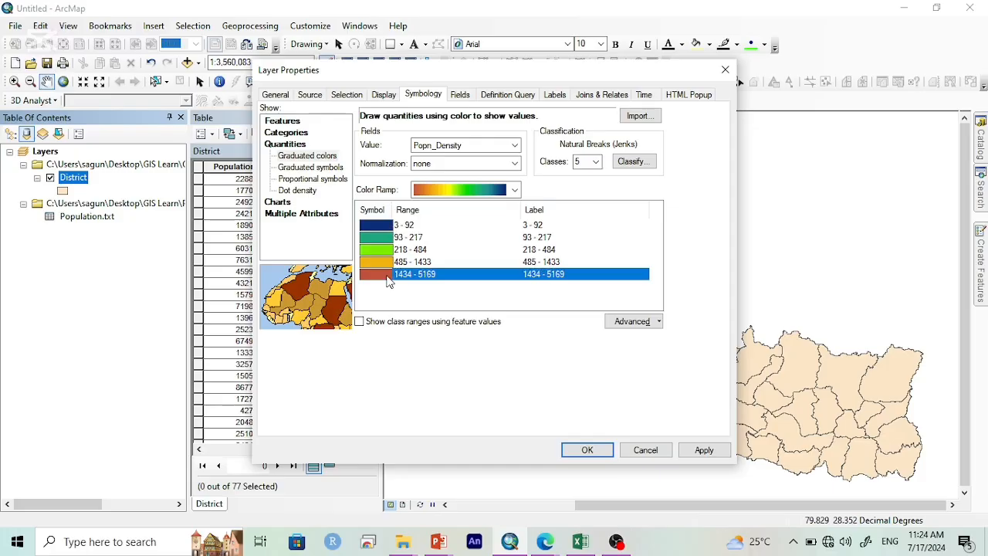
double_click(388, 279)
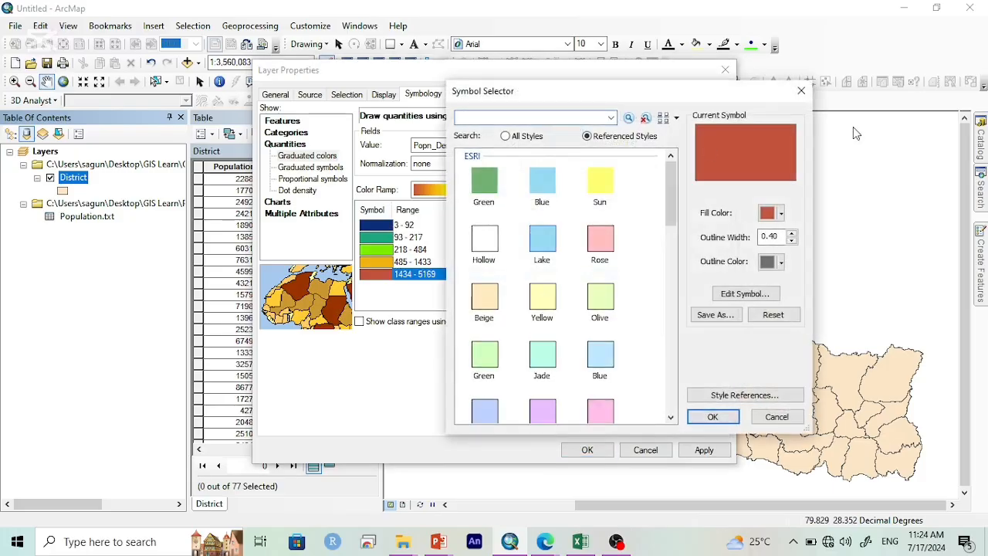
left_click(770, 213)
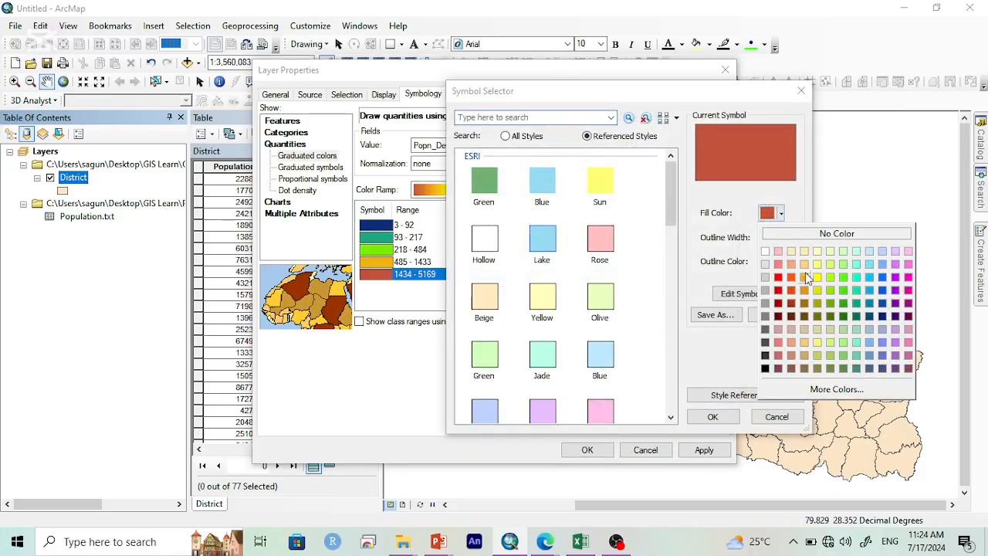
left_click(776, 290)
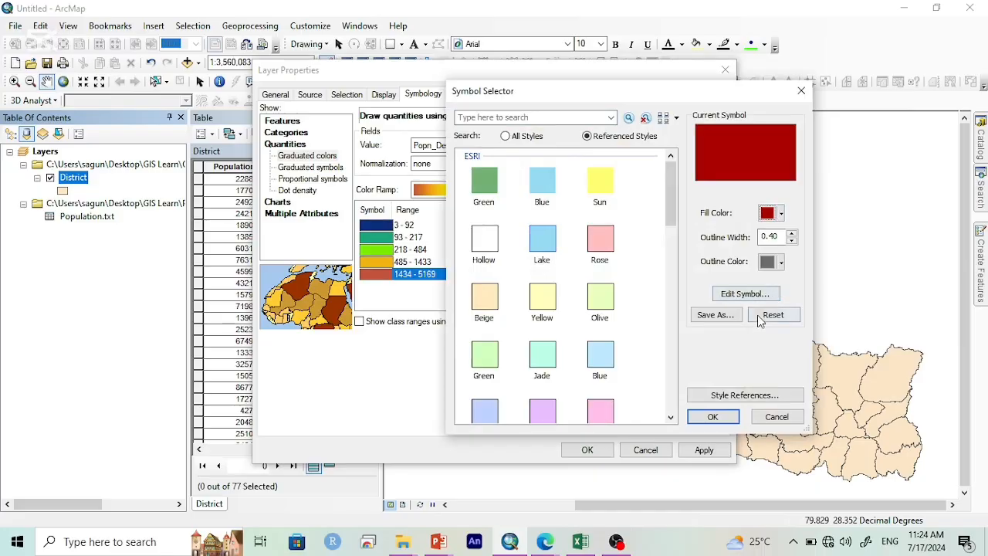
left_click(768, 263)
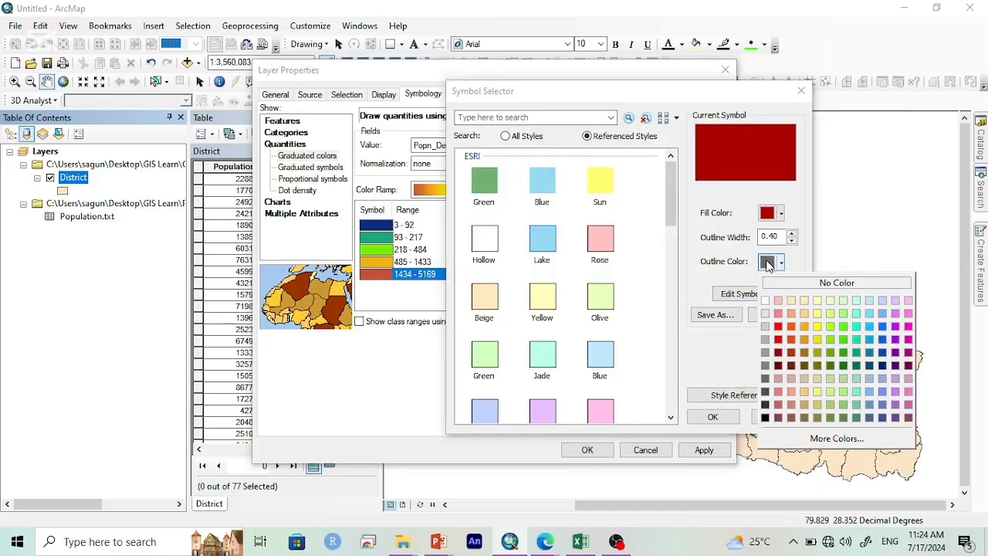
left_click(766, 418)
left_click(712, 418)
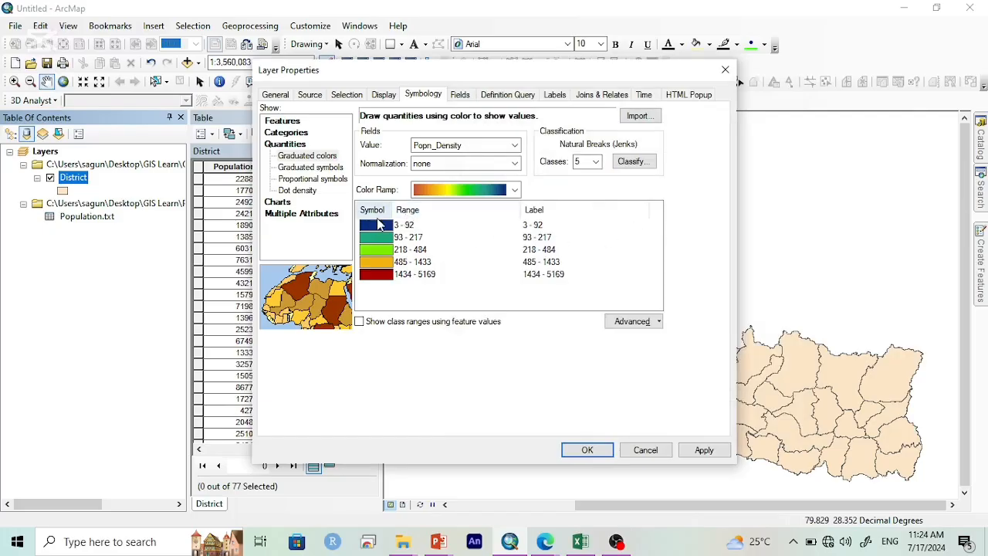
Step: Set the outline color of the 3 - 92 and 93 - 217 density classes to black
double_click(377, 224)
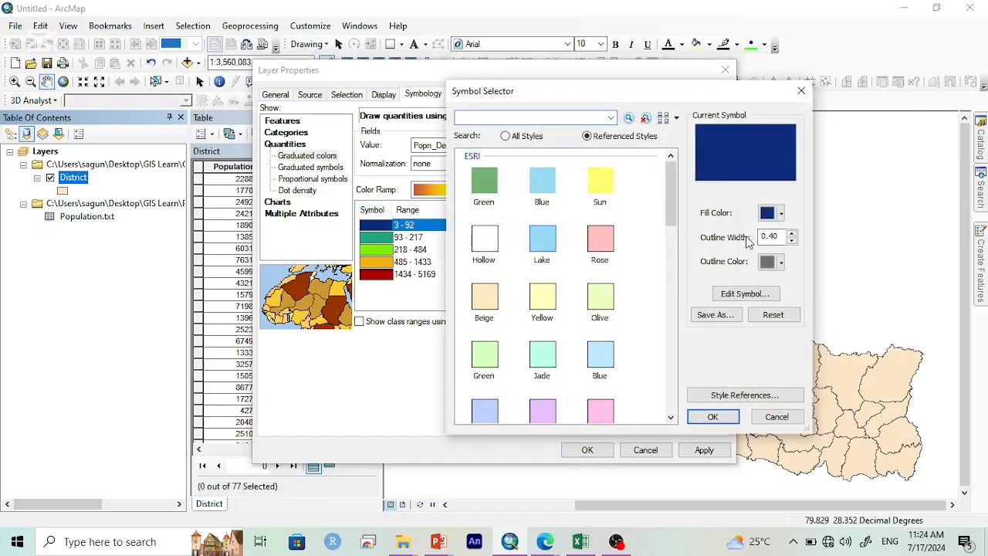
left_click(780, 263)
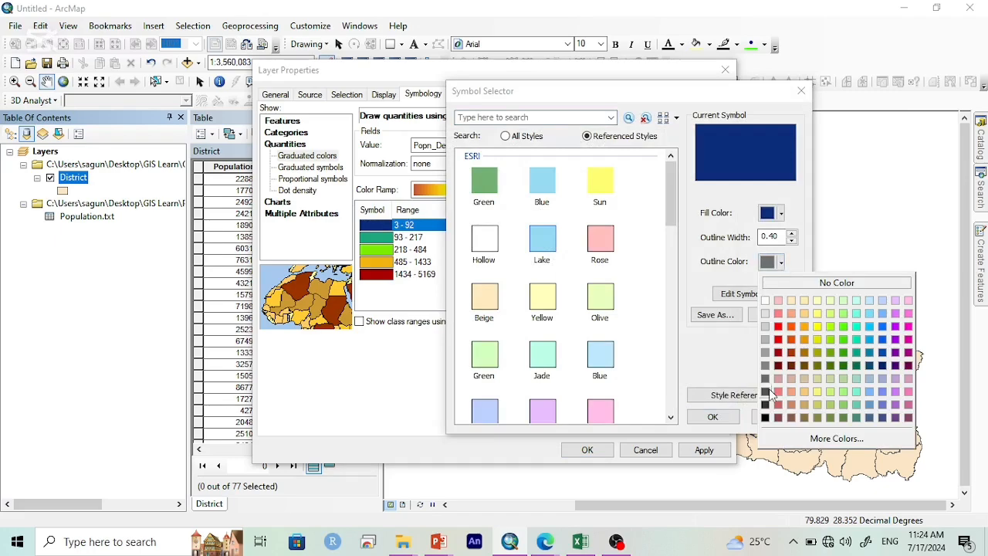
left_click(765, 417)
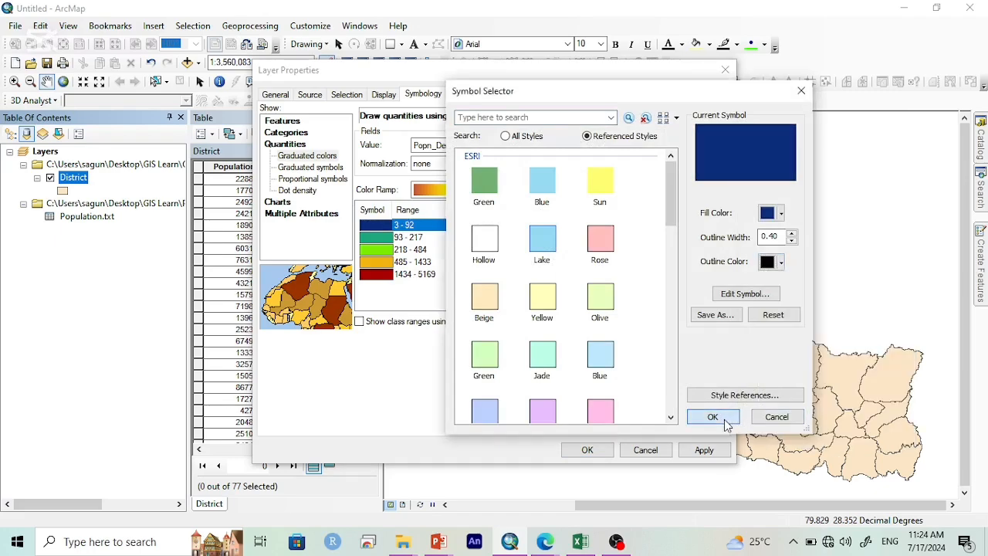
left_click(712, 416)
double_click(376, 246)
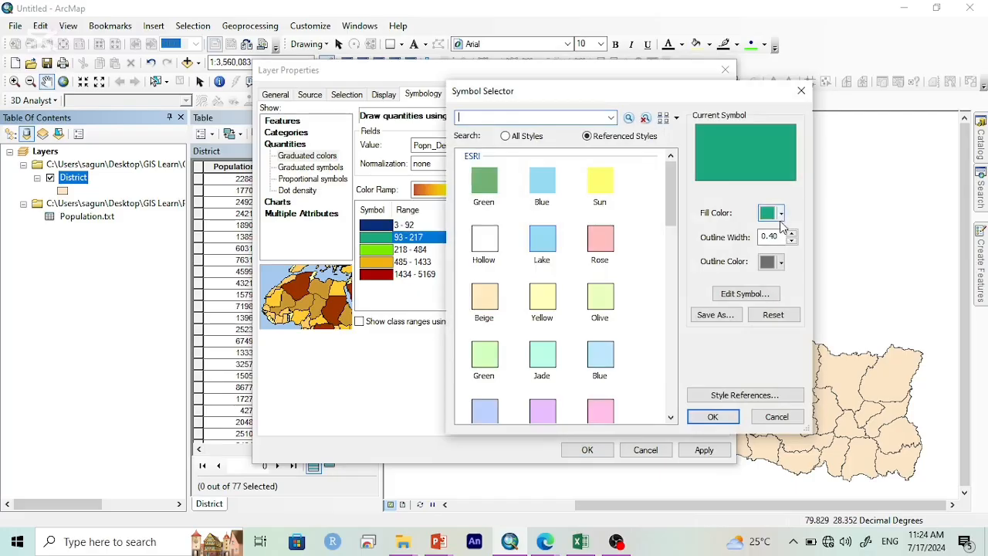
left_click(781, 263)
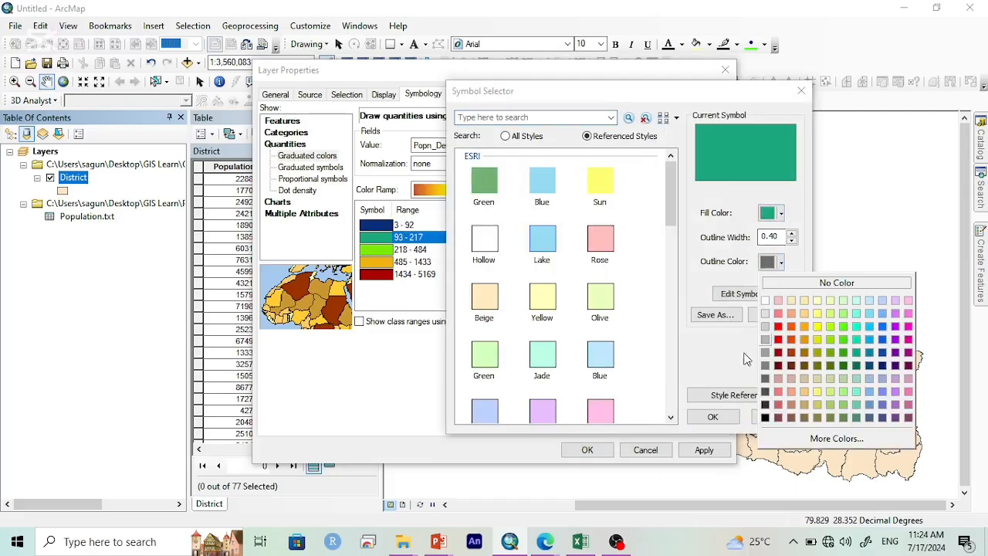
left_click(764, 418)
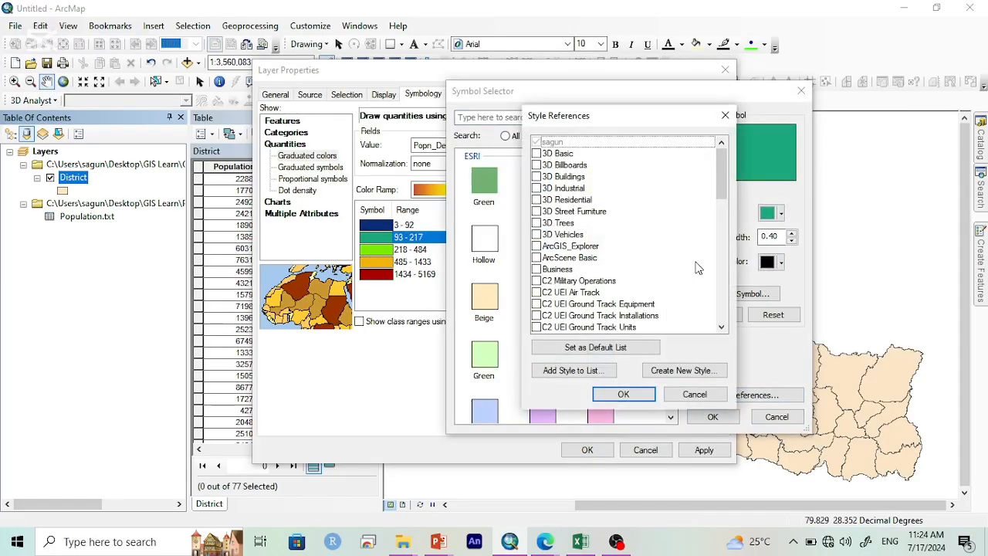
left_click(725, 116)
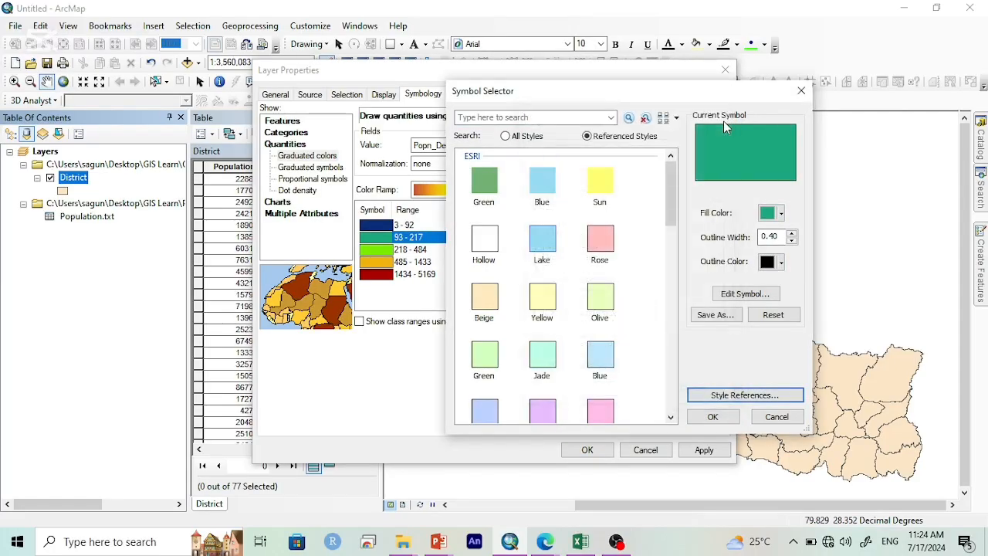
left_click(713, 414)
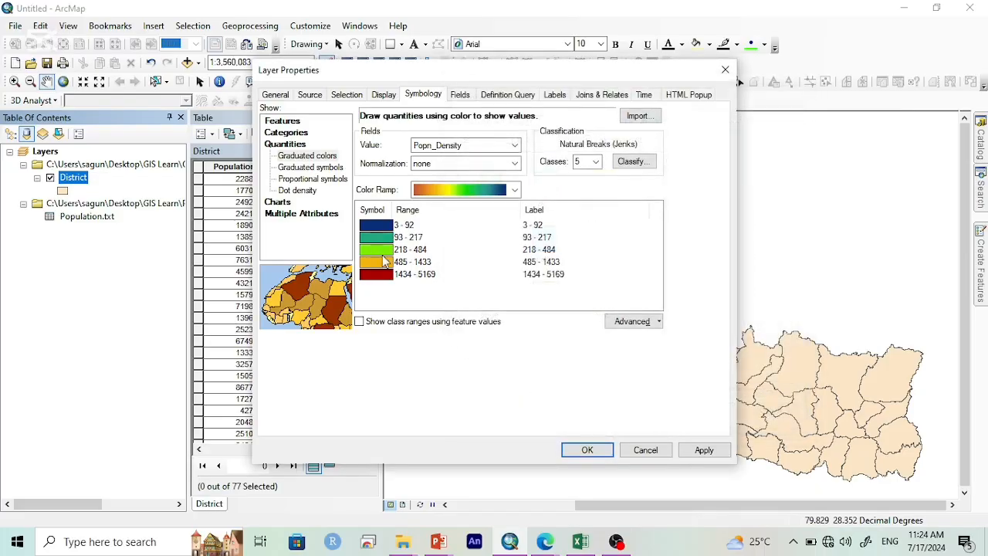
Step: Set the outline color of the 218 - 484 and 485 - 1433 density classes to black
double_click(376, 249)
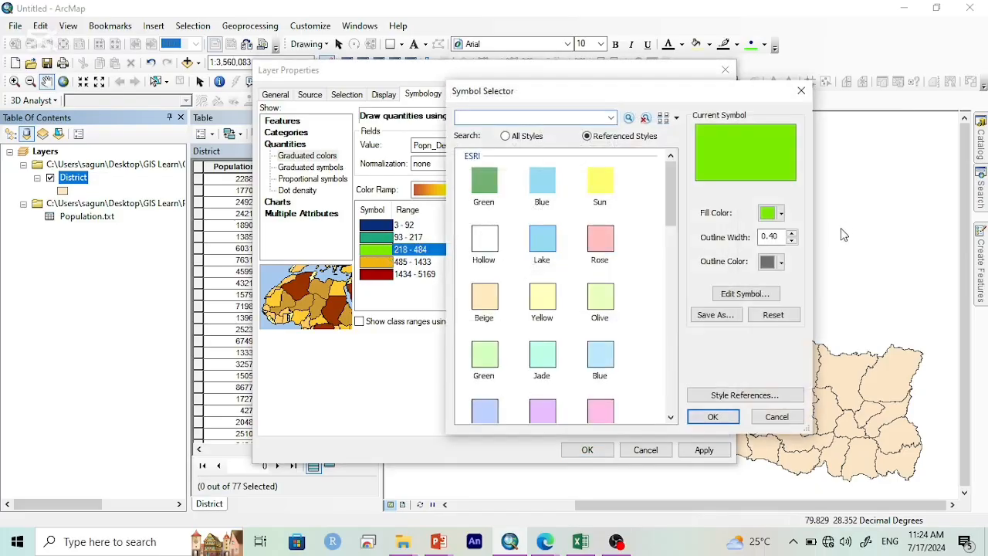
left_click(774, 262)
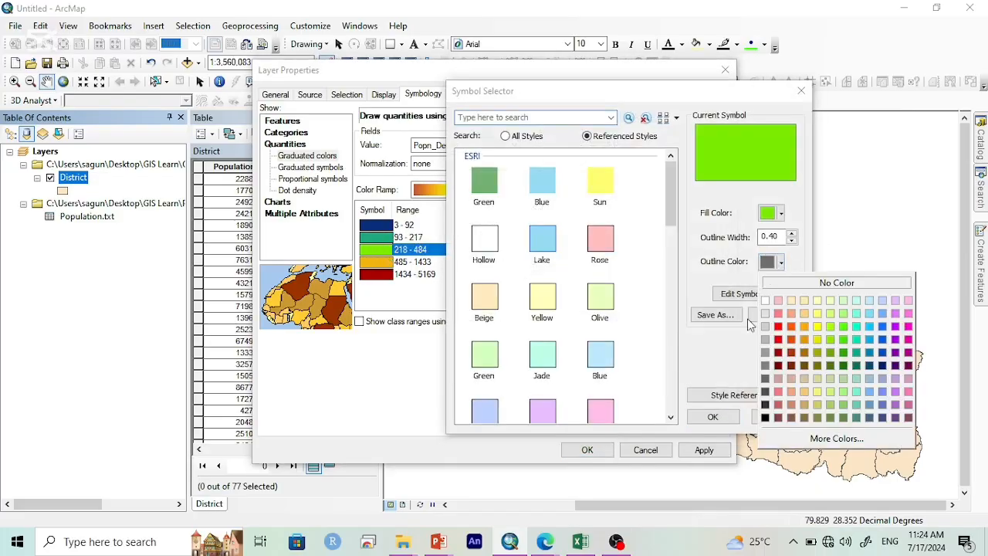
left_click(765, 417)
left_click(713, 417)
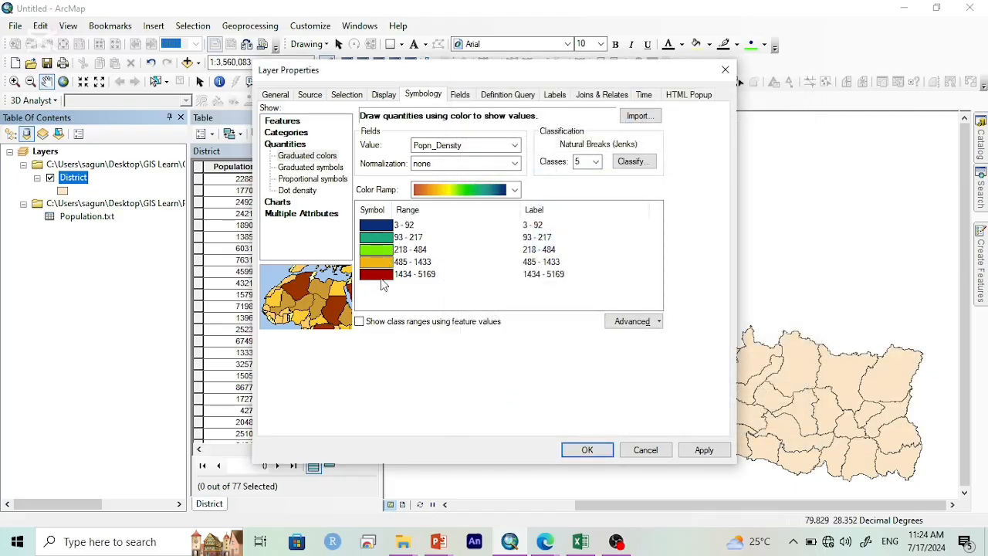
double_click(382, 262)
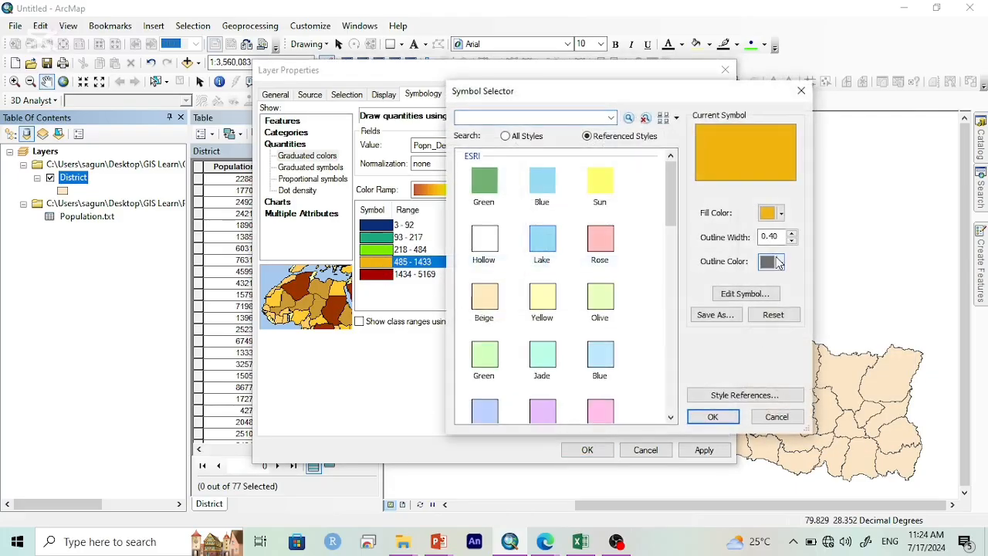
left_click(777, 262)
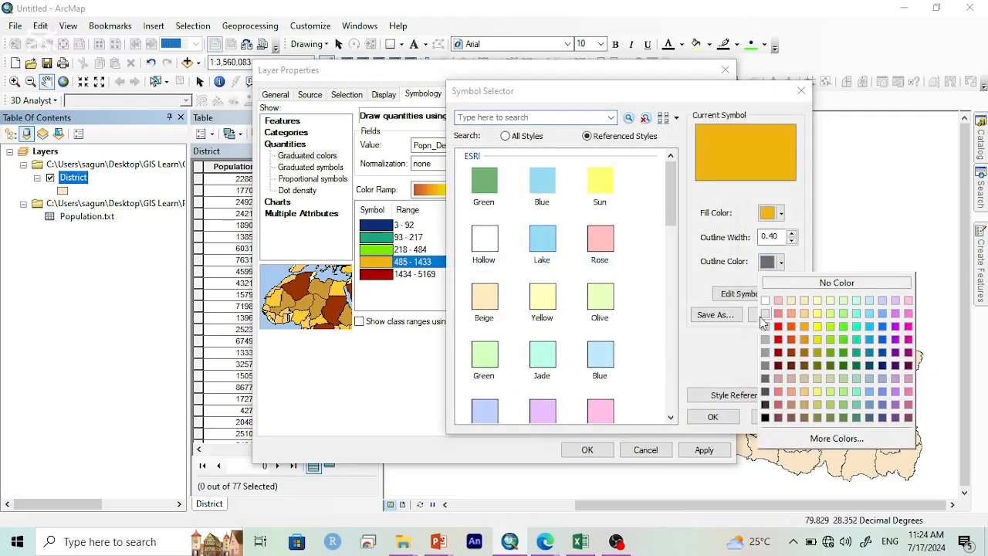
left_click(765, 418)
left_click(713, 417)
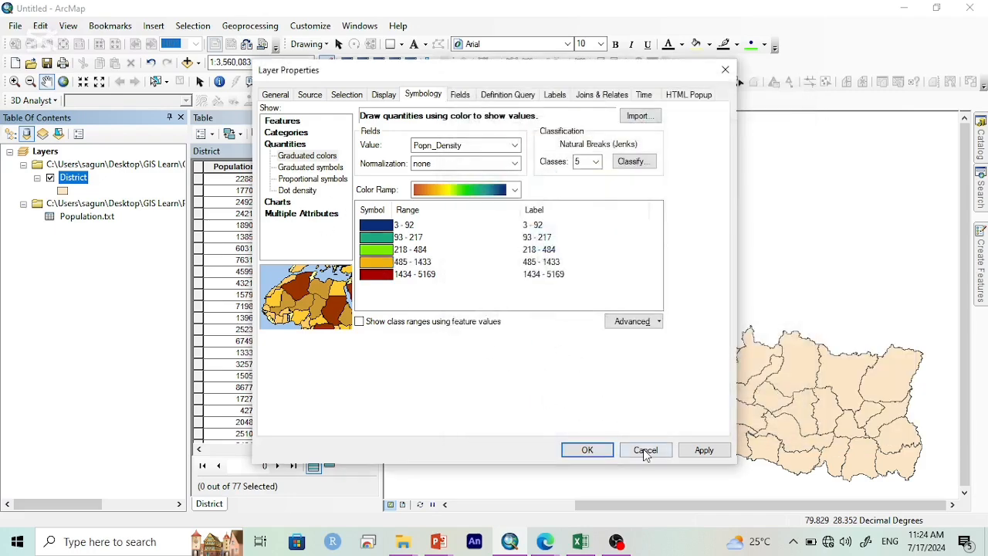
Step: Apply the graduated color symbology to the District layer and auto-hide the attribute table to reveal the whole map
left_click(704, 450)
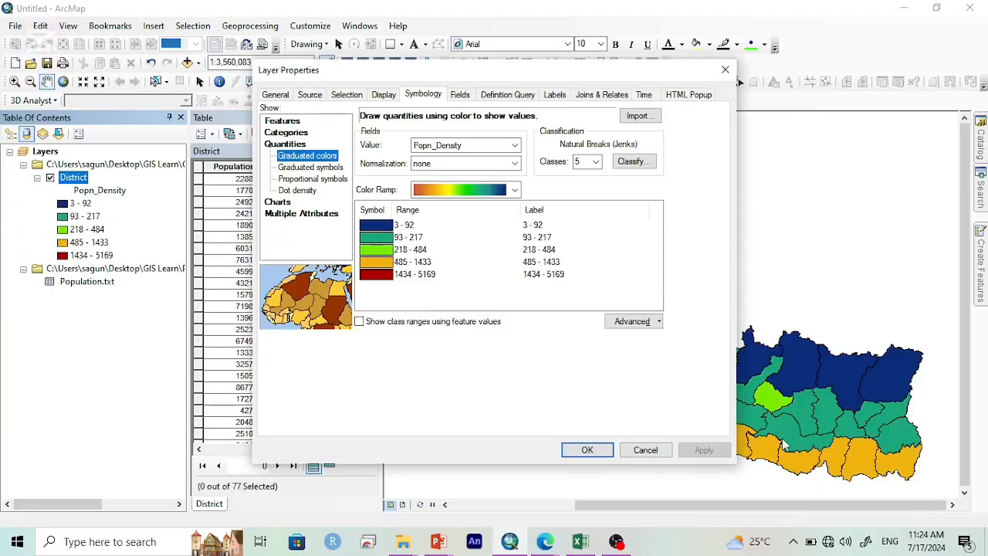
left_click(608, 450)
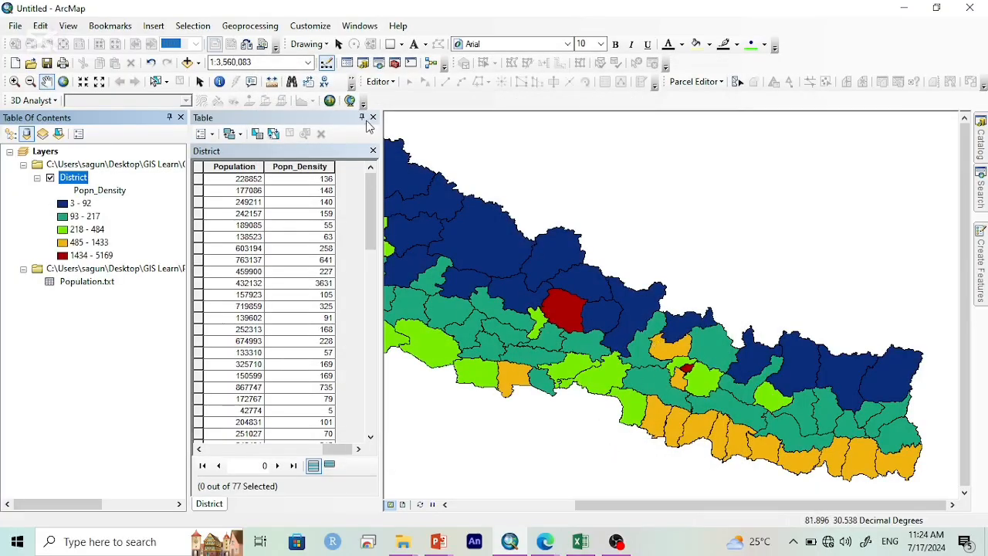
left_click(362, 117)
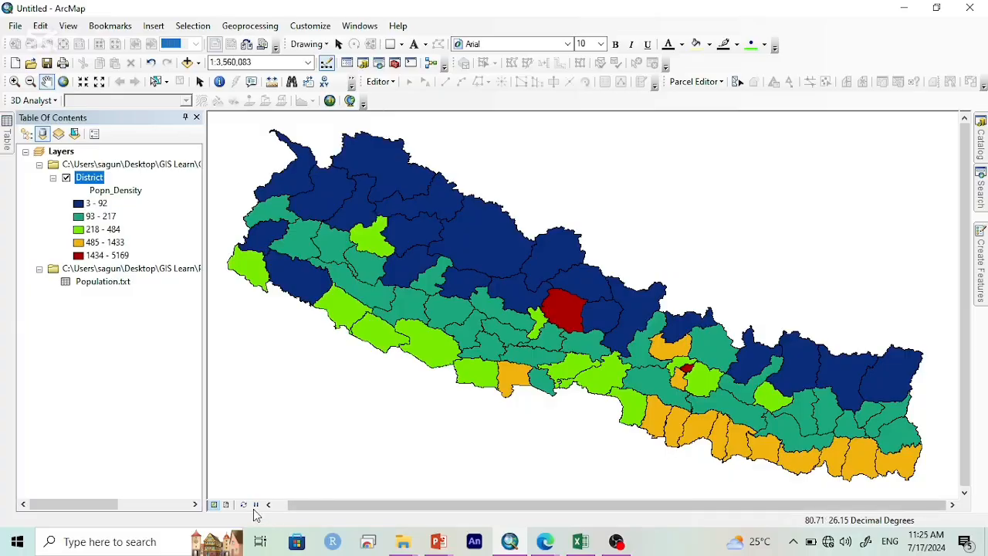
Step: Switch the map to layout view and set the page orientation to landscape
left_click(226, 505)
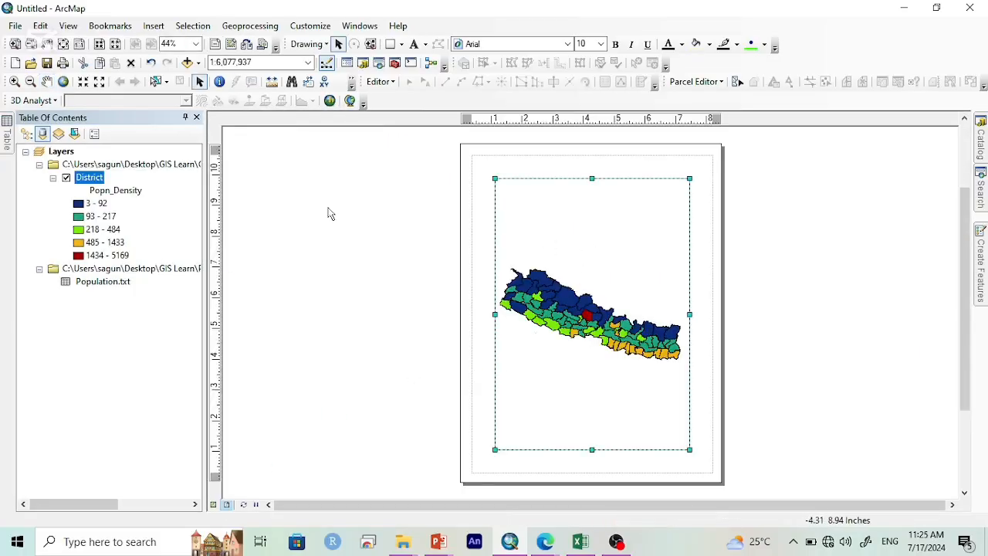
right_click(329, 211)
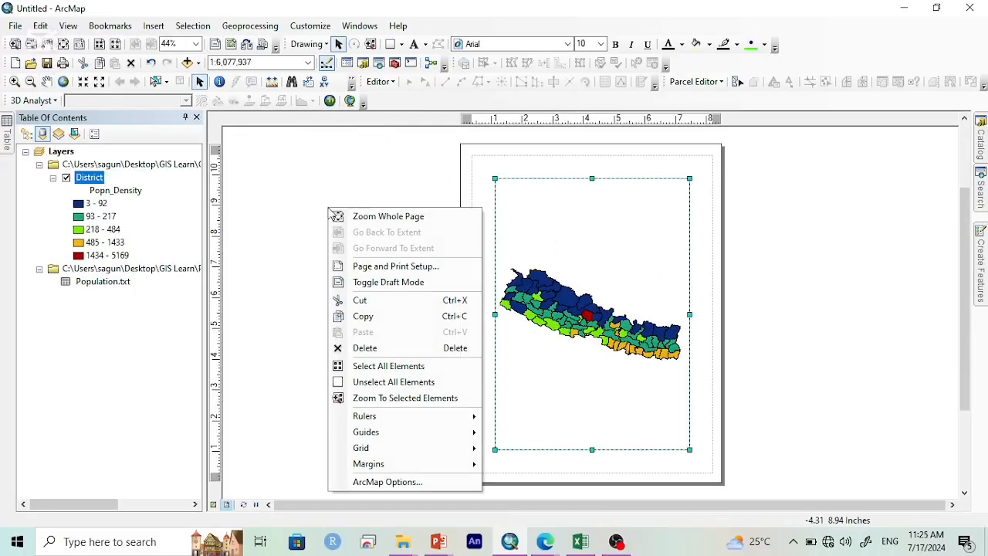
left_click(450, 274)
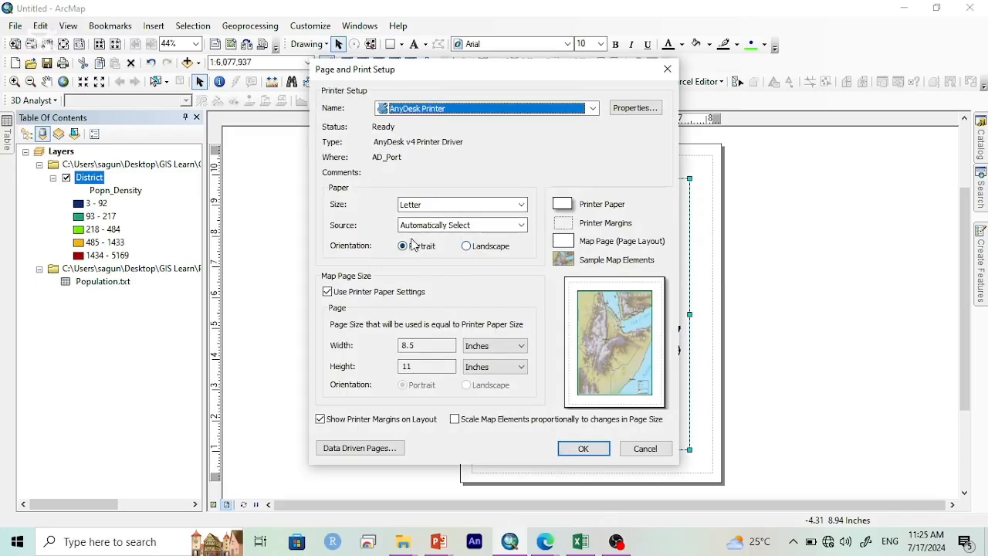
left_click(471, 245)
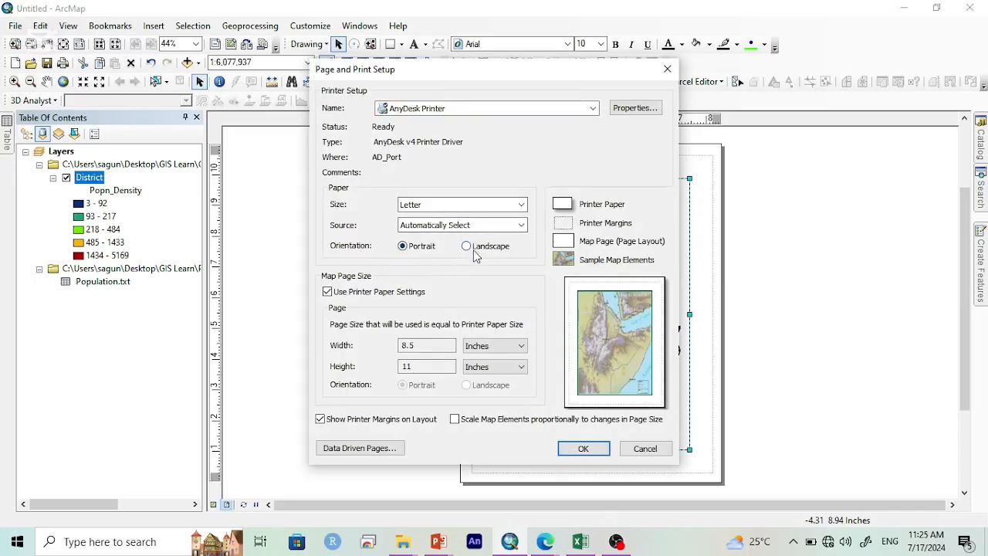
left_click(580, 449)
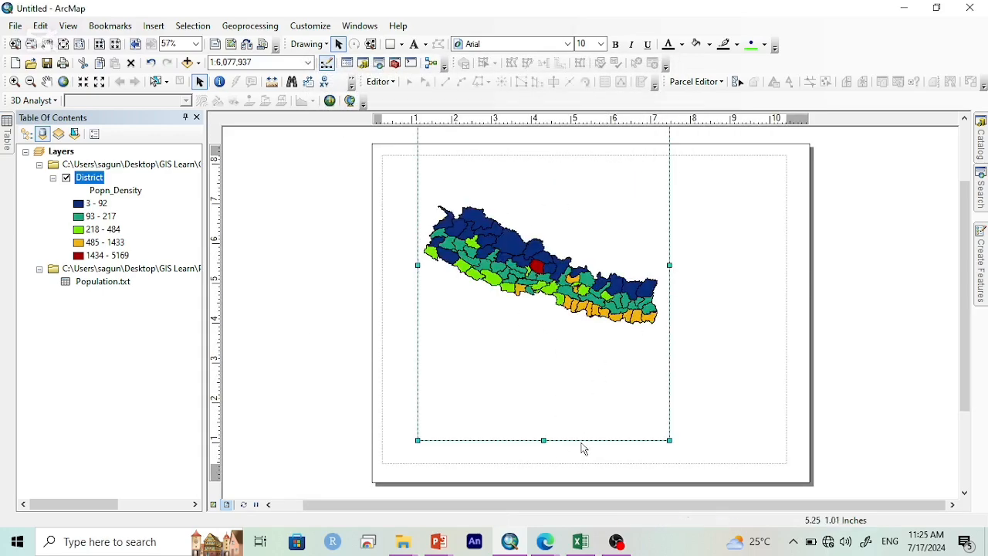
double_click(545, 438)
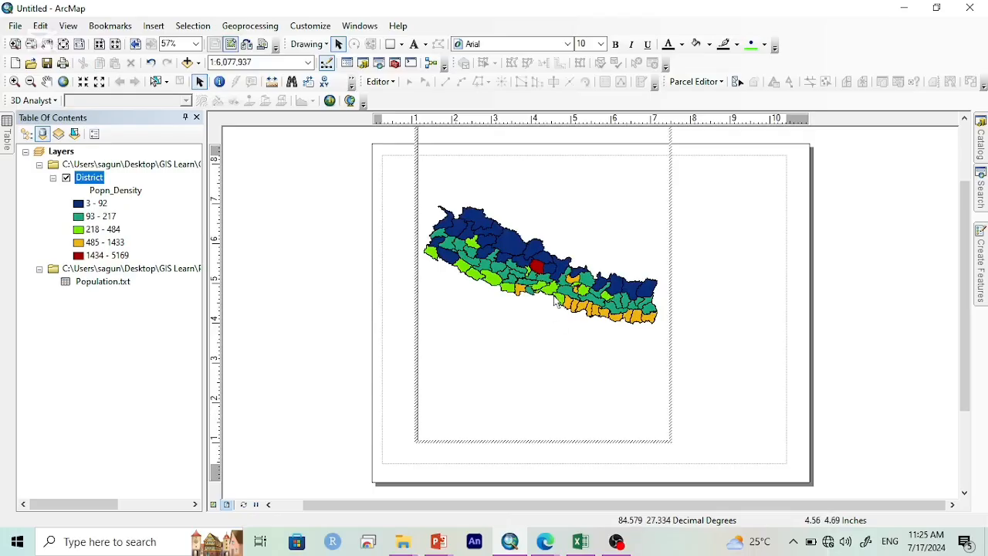
Step: Resize the data frame to fill the landscape page's margins and zoom the map to its full extent
left_click(725, 416)
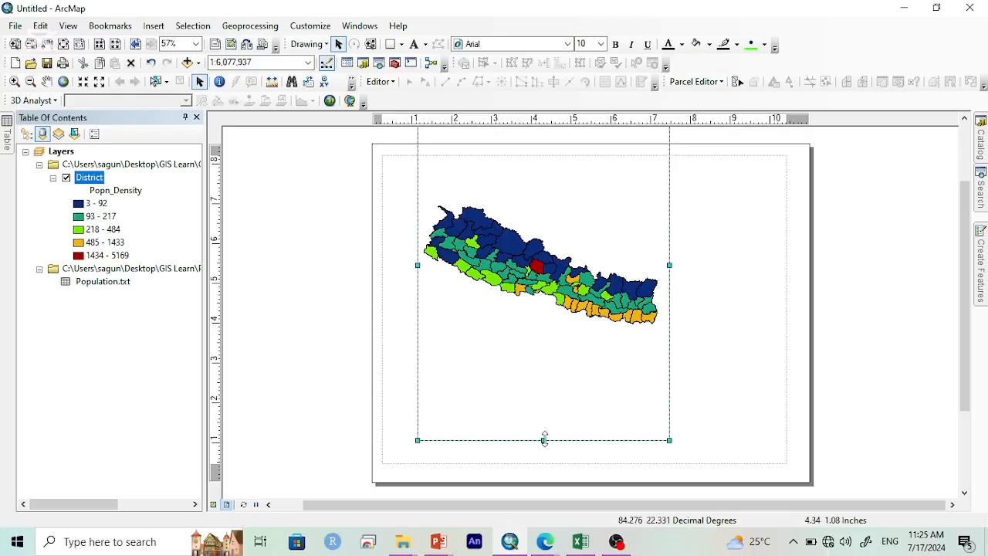
left_click_drag(545, 440, 544, 379)
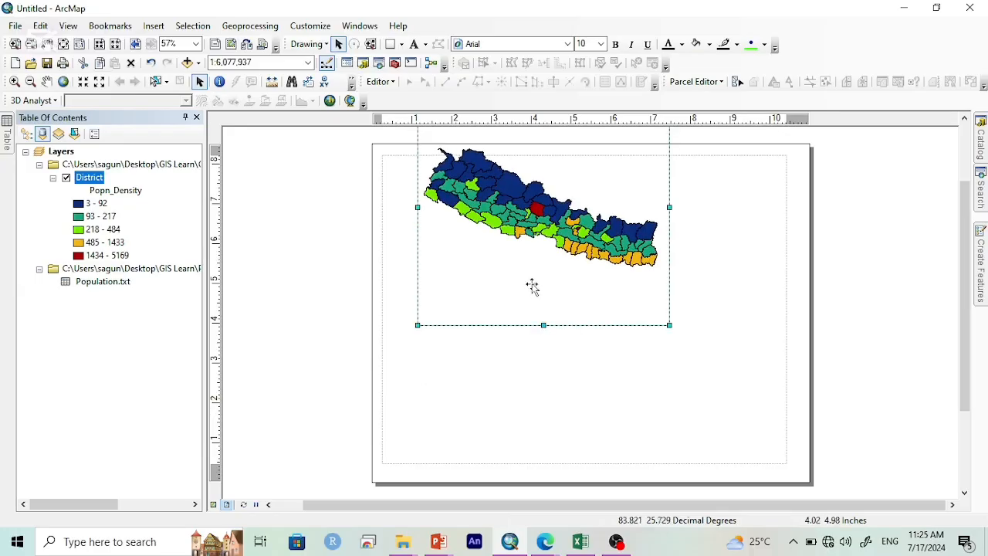
left_click_drag(532, 268, 493, 333)
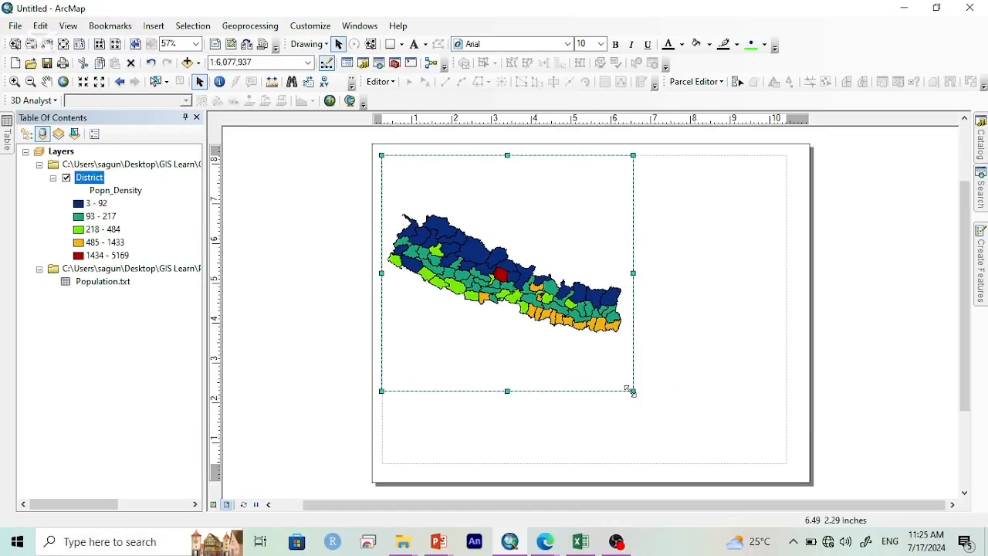
left_click_drag(806, 456, 786, 462)
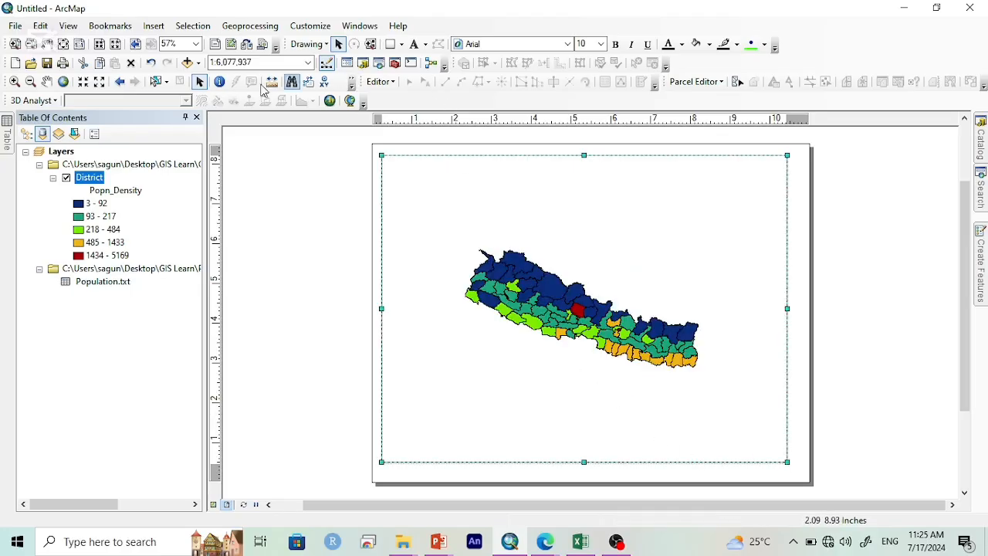
left_click(64, 83)
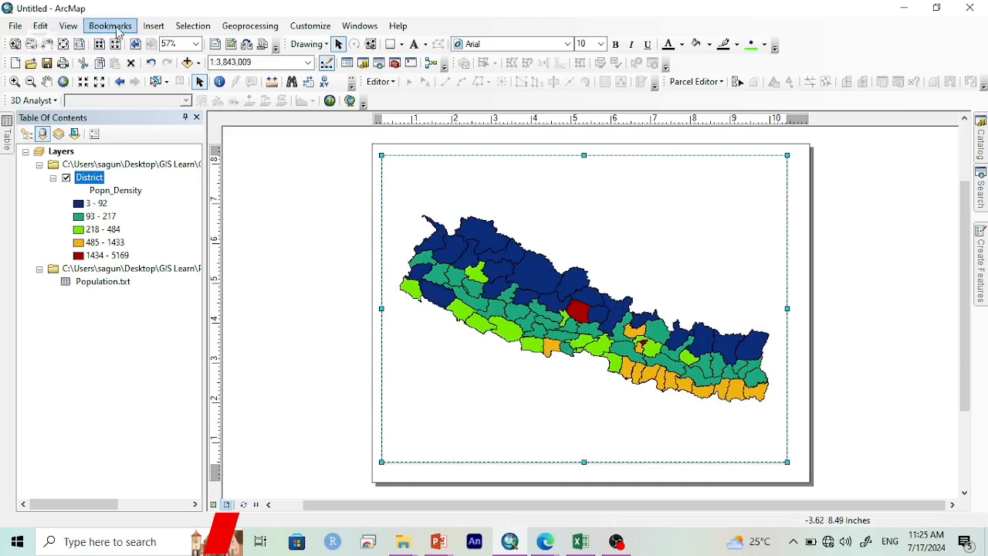
Step: Insert the map title "Population Density Map of Nepal" on the layout
left_click(153, 26)
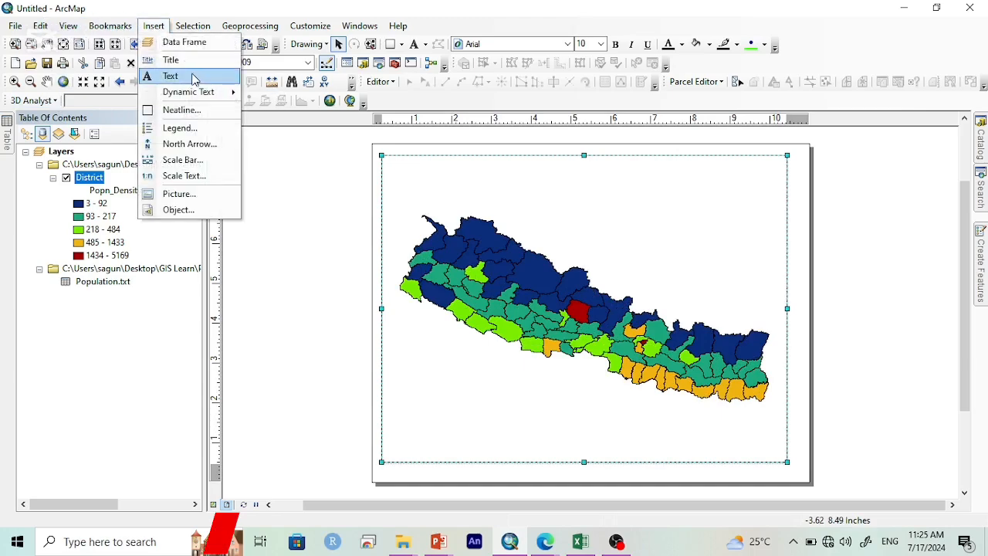
left_click(171, 60)
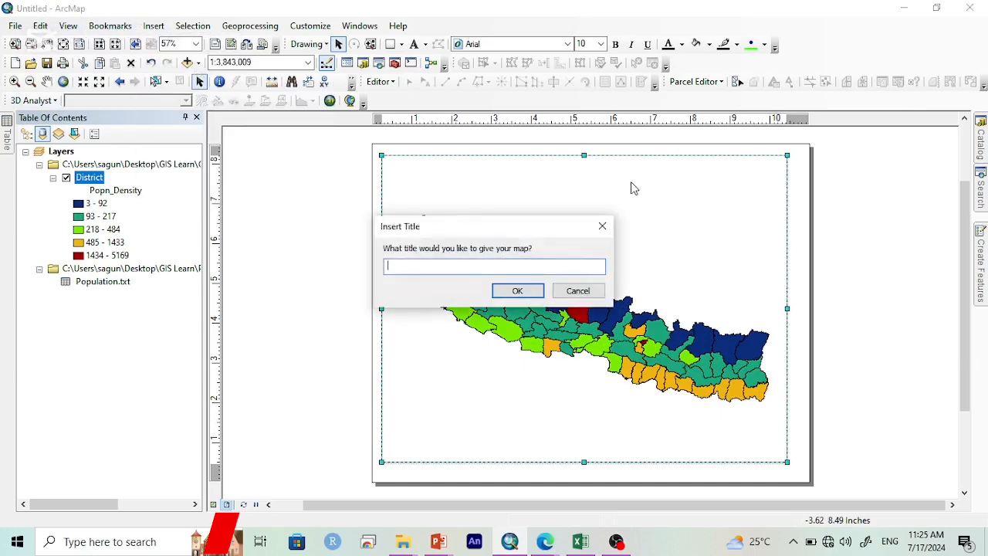
type("Population Density Map of Nep")
type("al")
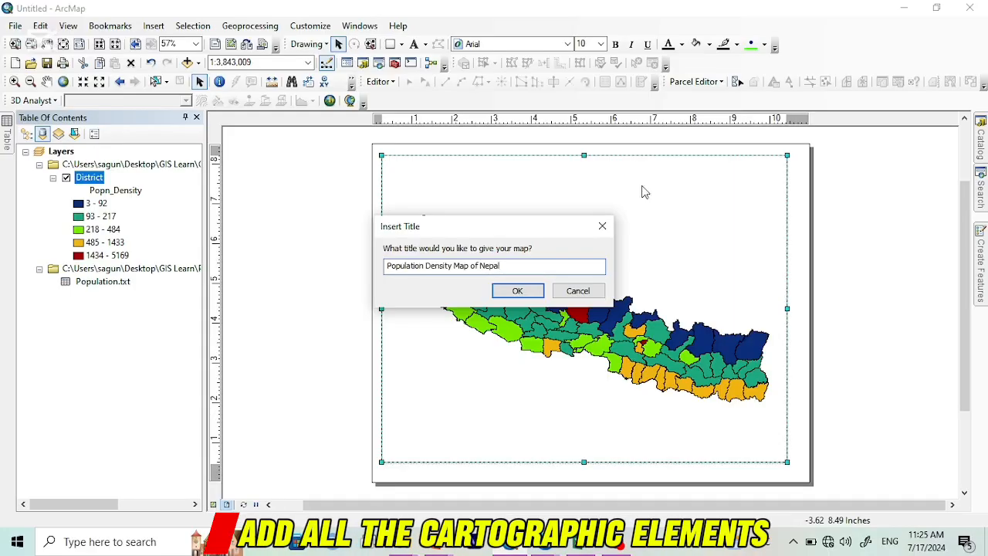
left_click(517, 290)
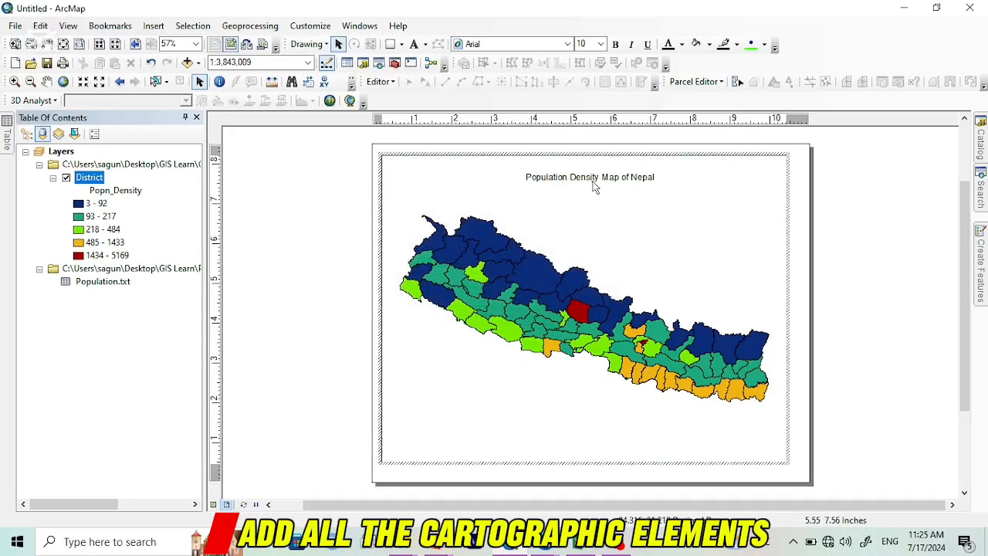
left_click(945, 220)
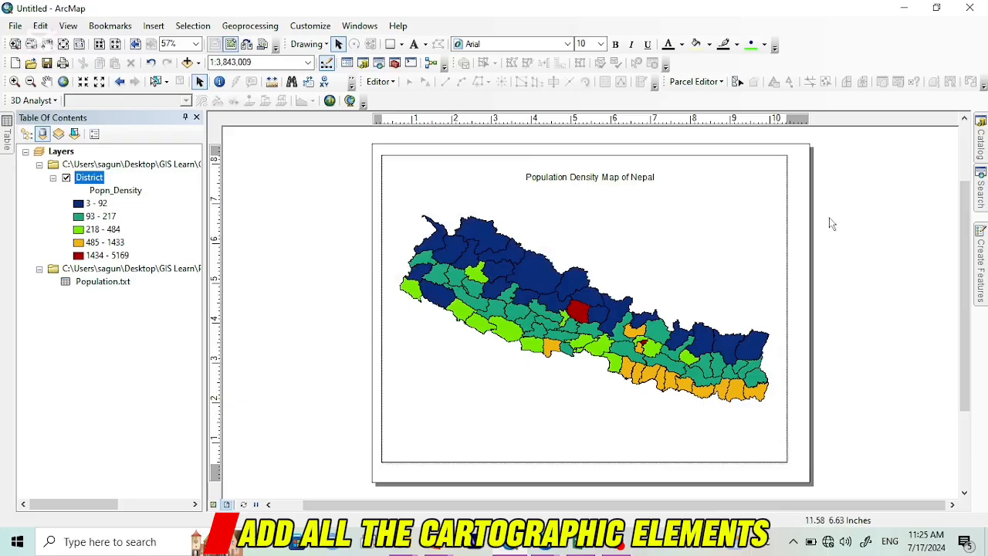
Step: Format the map title in bold Georgia Pro
left_click(610, 176)
left_click(512, 44)
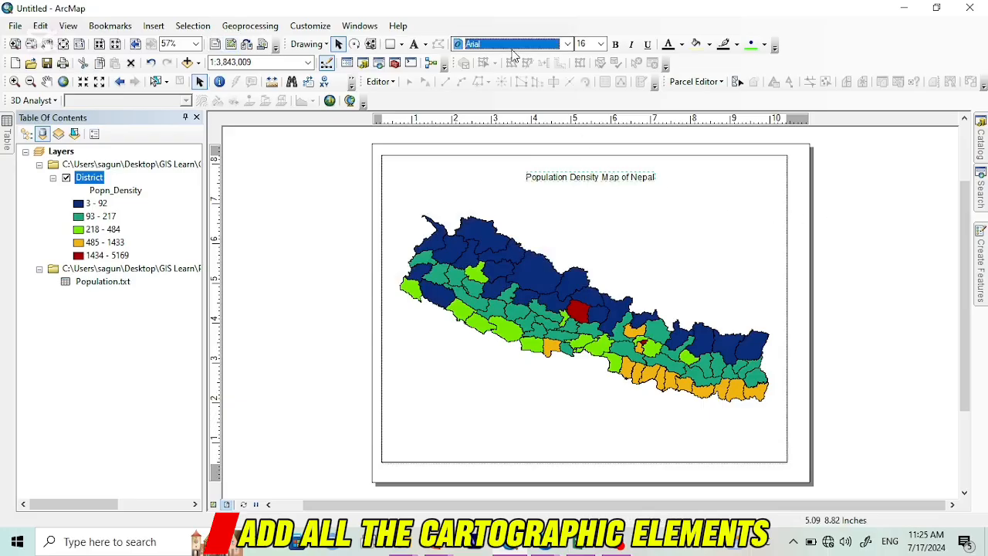
key("g")
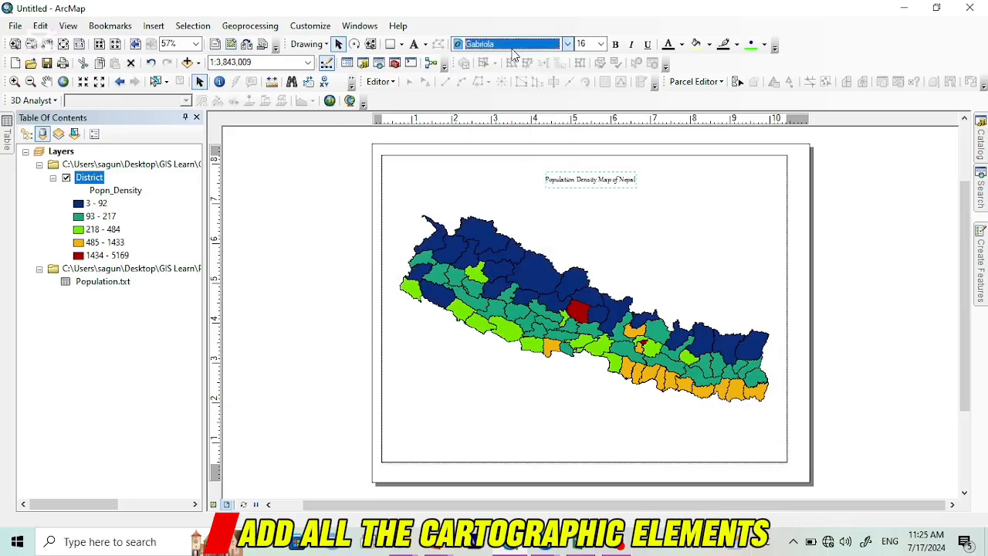
left_click(512, 48)
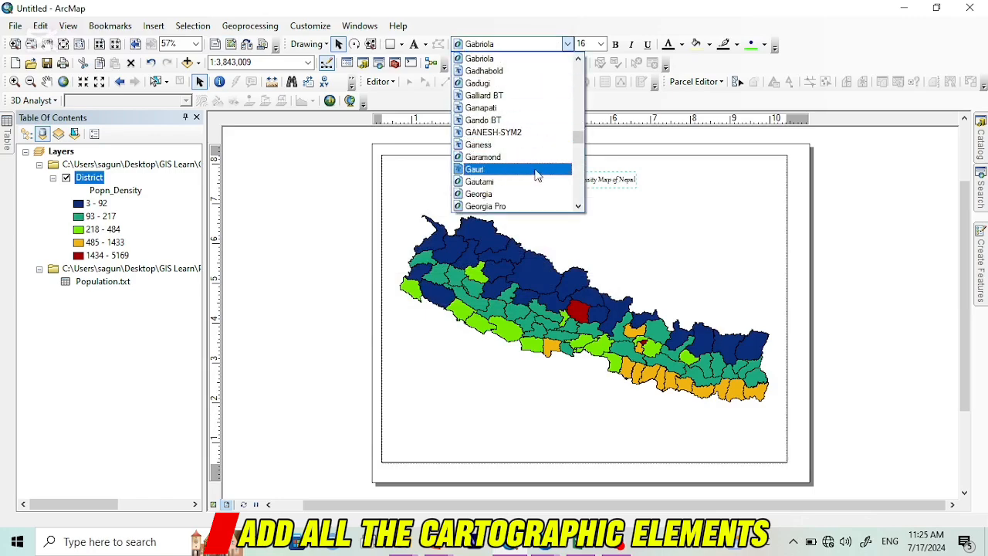
left_click(517, 206)
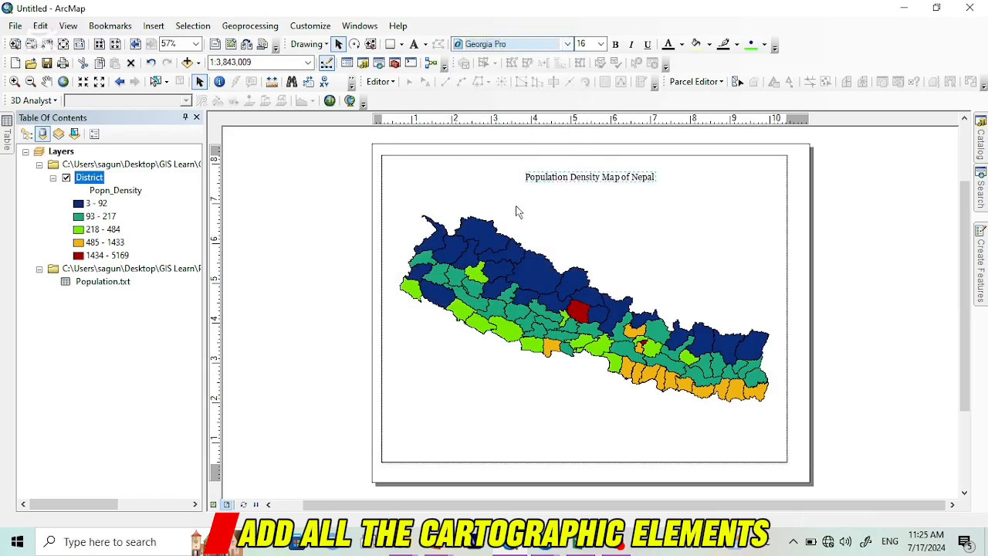
left_click(615, 44)
Step: Set the title's font size to 28 and position it above the map near the frame's upper edge
left_click(600, 44)
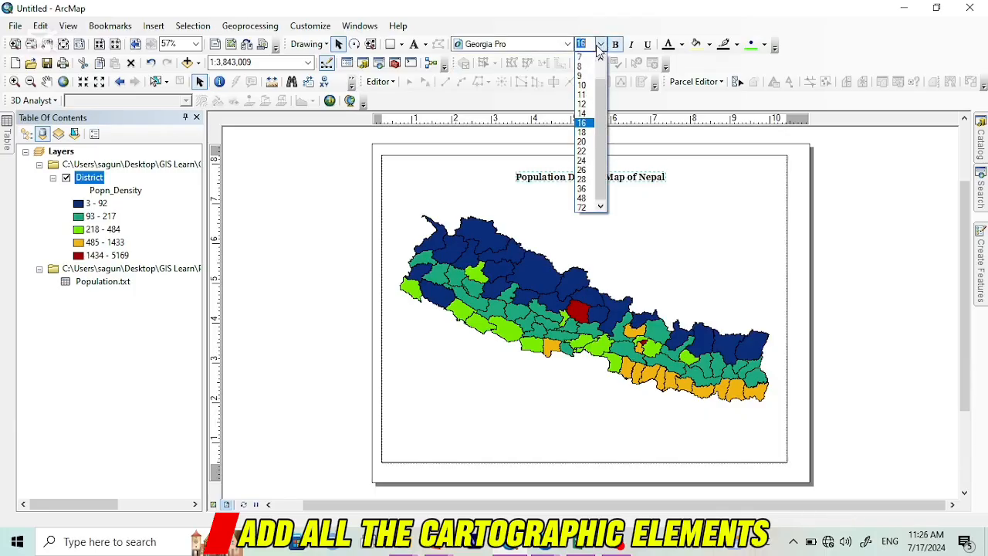
left_click(584, 199)
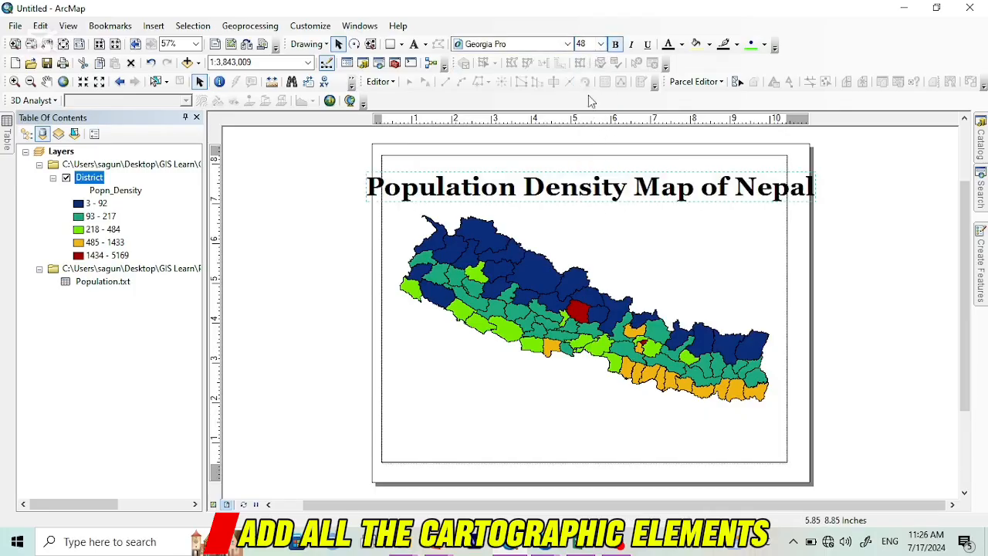
left_click(600, 45)
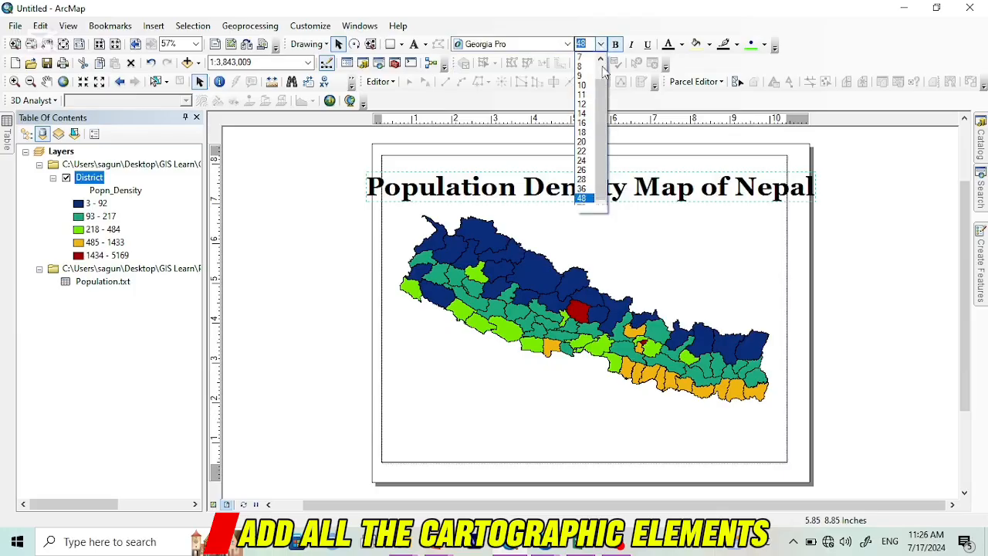
left_click(584, 180)
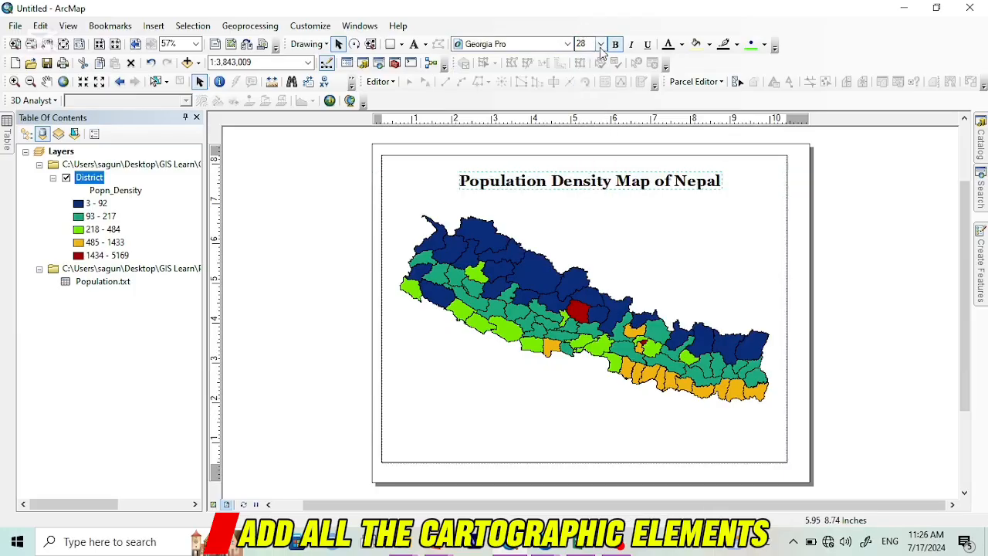
mouse_move(588, 184)
left_mouse_down()
mouse_move(664, 181)
mouse_move(508, 188)
mouse_move(570, 189)
left_mouse_up()
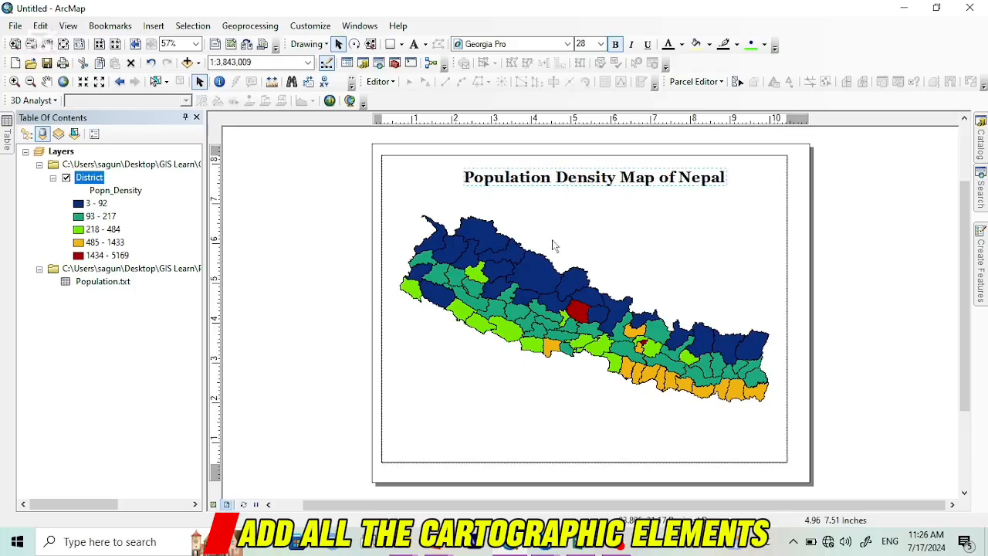
left_click(304, 270)
Step: Add a measured grid with grid lines and labels to the data frame, using 1 decimal degree intervals on both axes
left_click(406, 173)
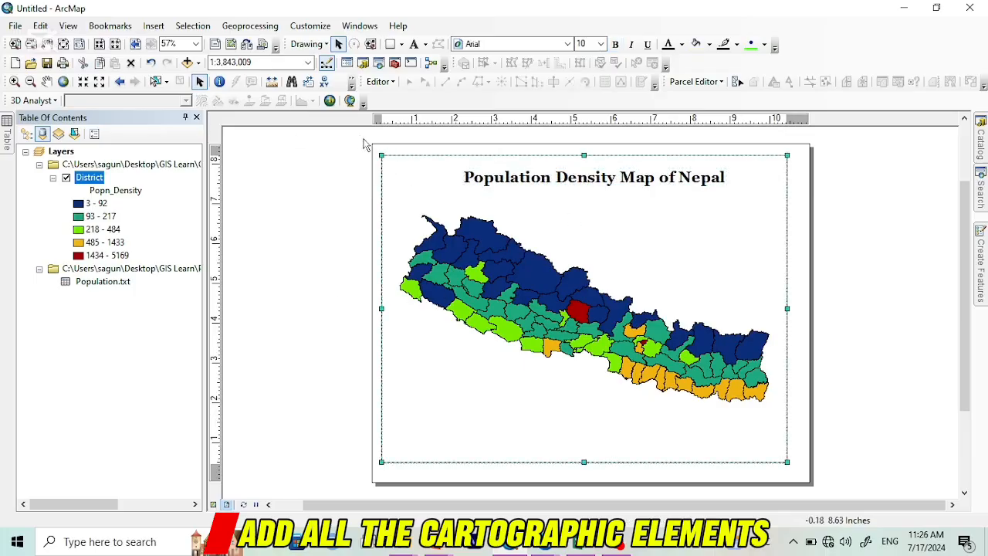
right_click(414, 184)
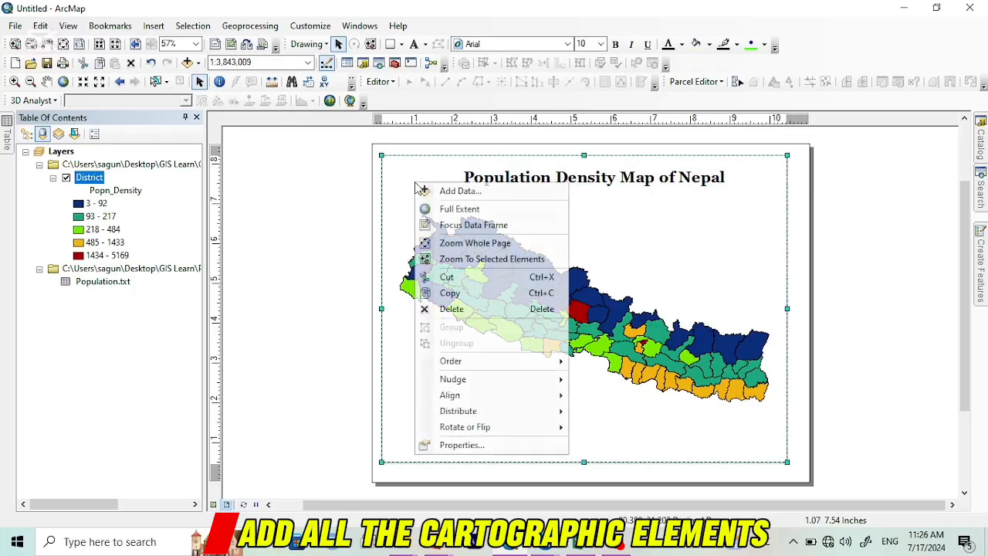
left_click(502, 445)
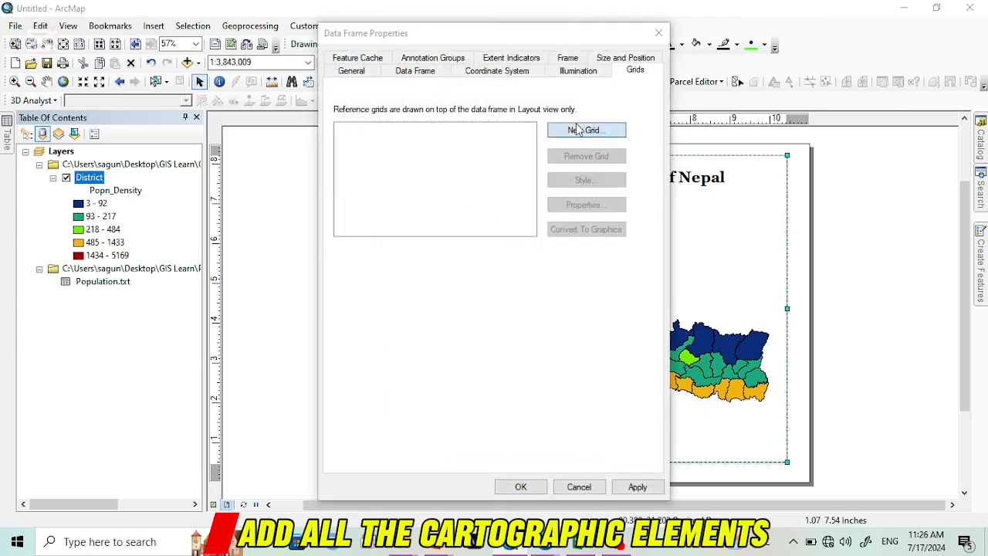
left_click(575, 130)
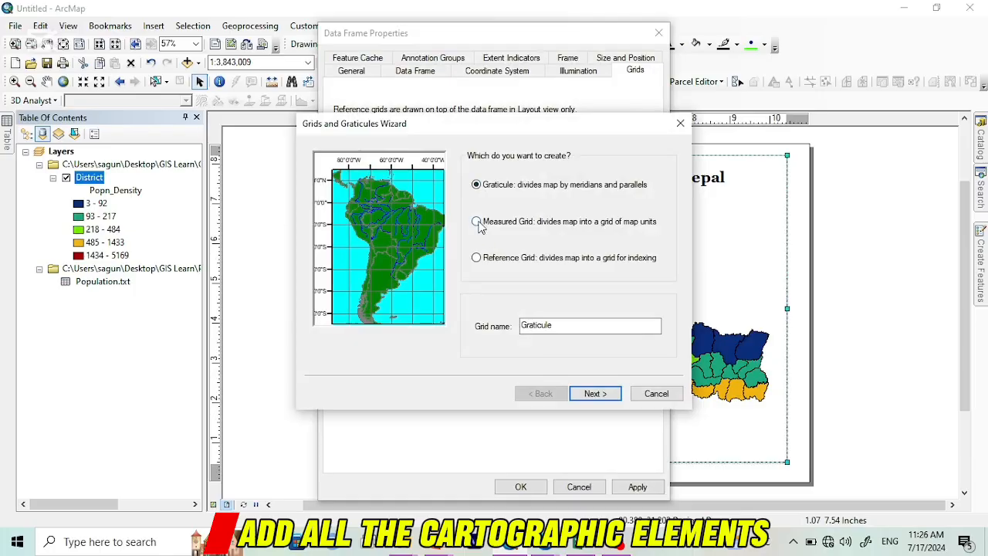
left_click(477, 222)
left_click(595, 393)
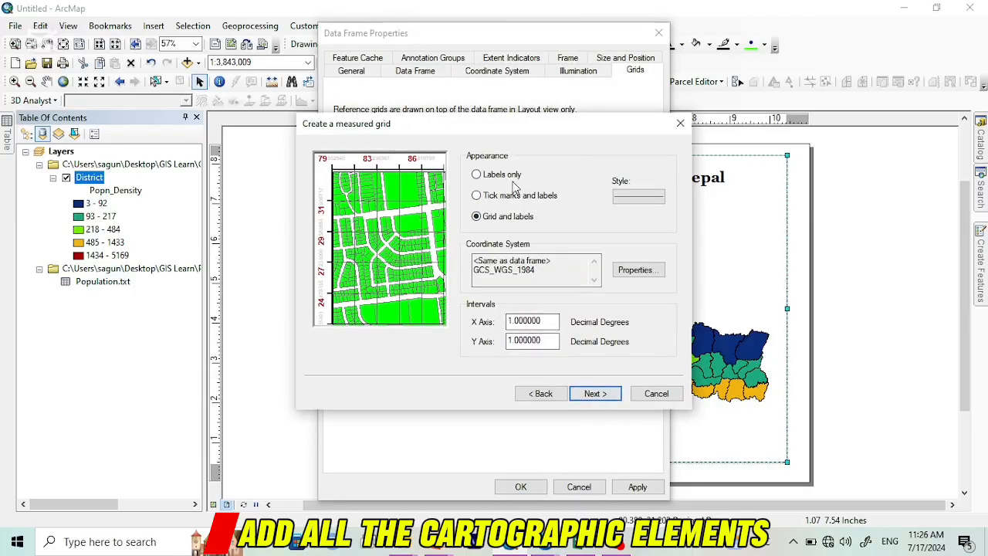
left_click(601, 394)
left_click(602, 394)
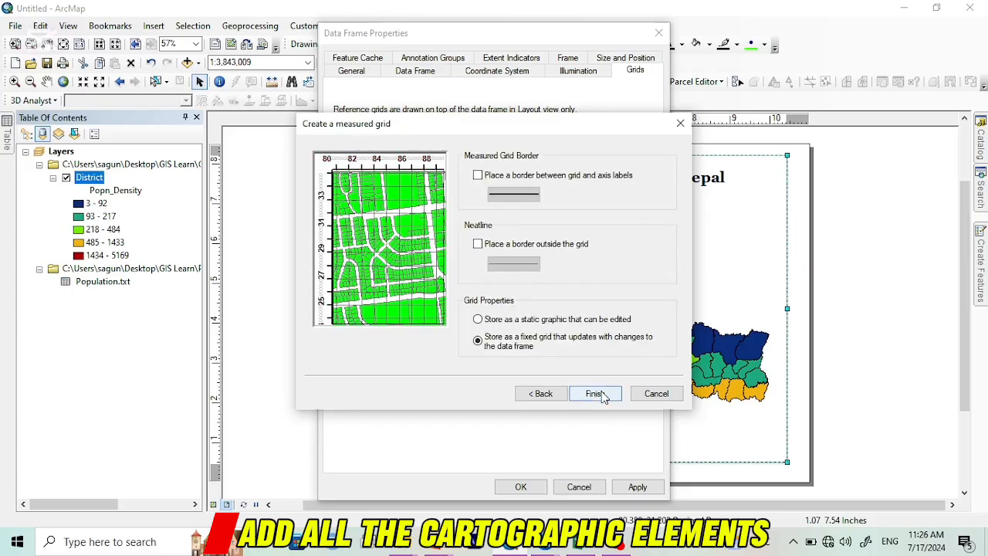
left_click(595, 393)
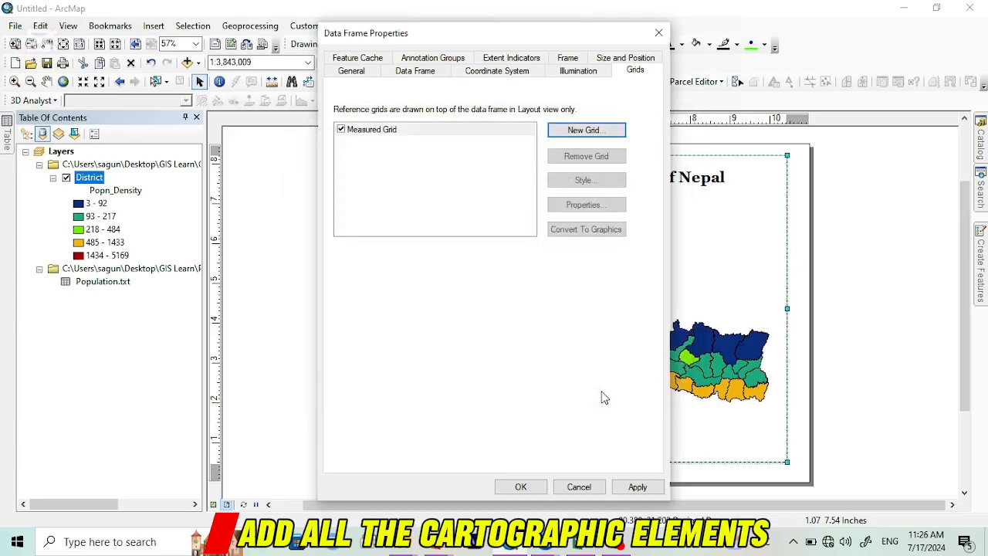
left_click(658, 487)
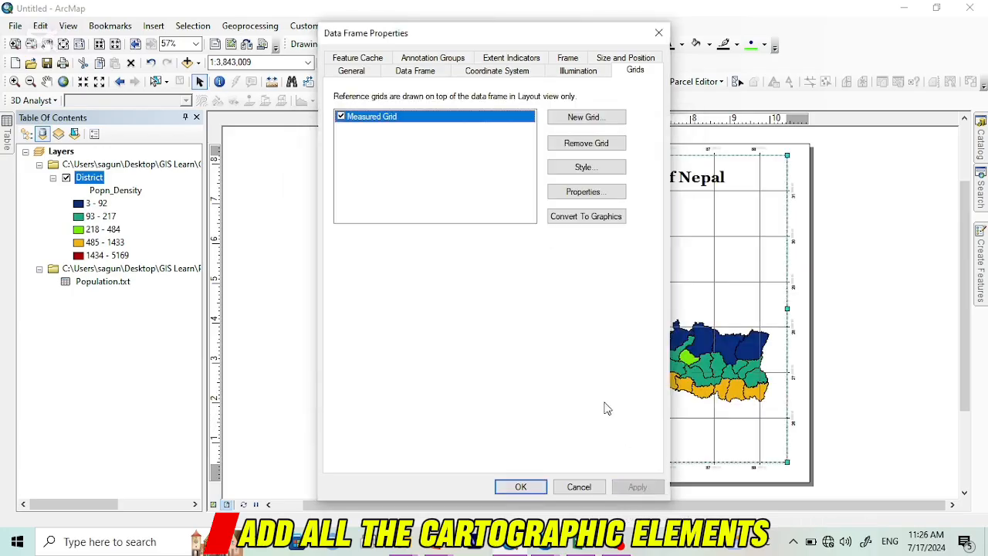
Step: Set the measured grid's label font size to 12 and apply it to the data frame
left_click(581, 192)
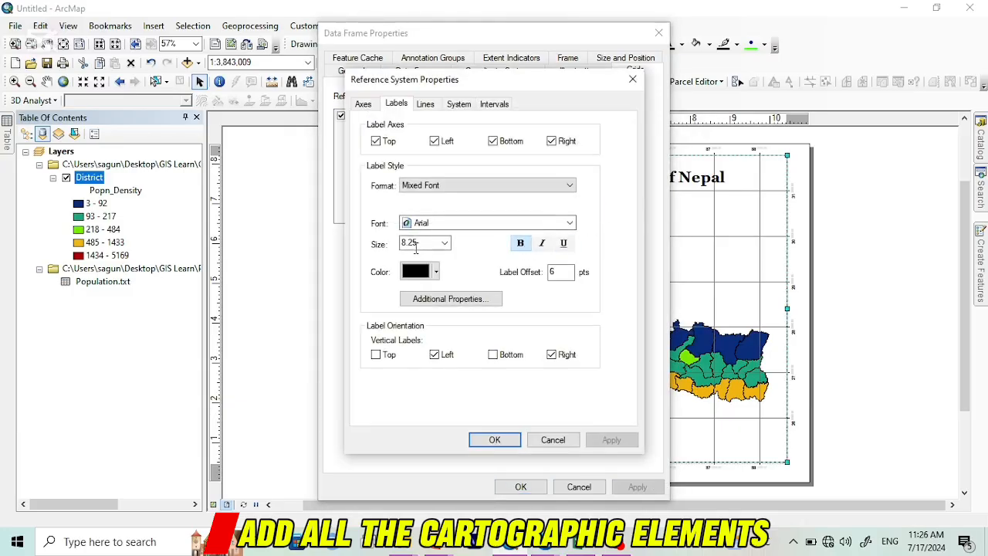
left_click(445, 243)
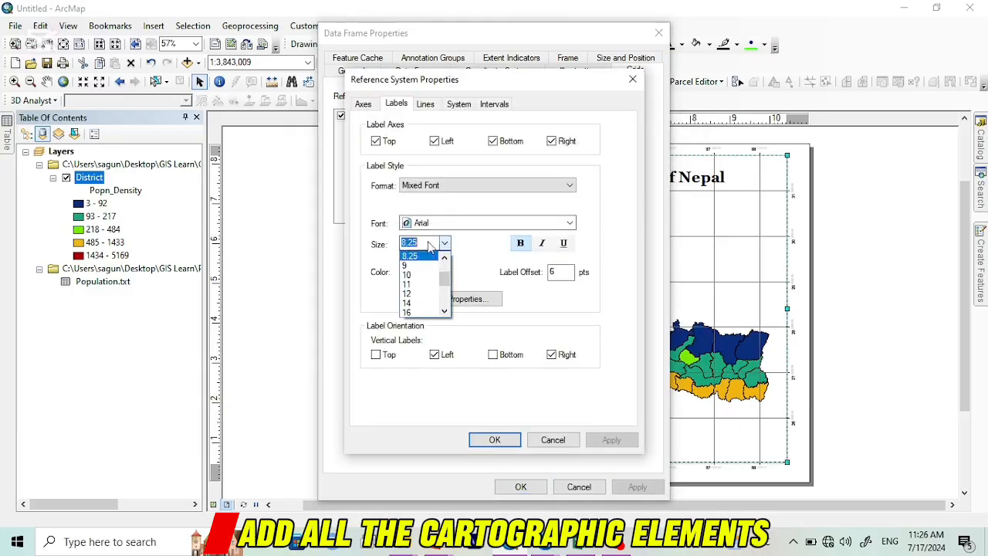
left_click(425, 303)
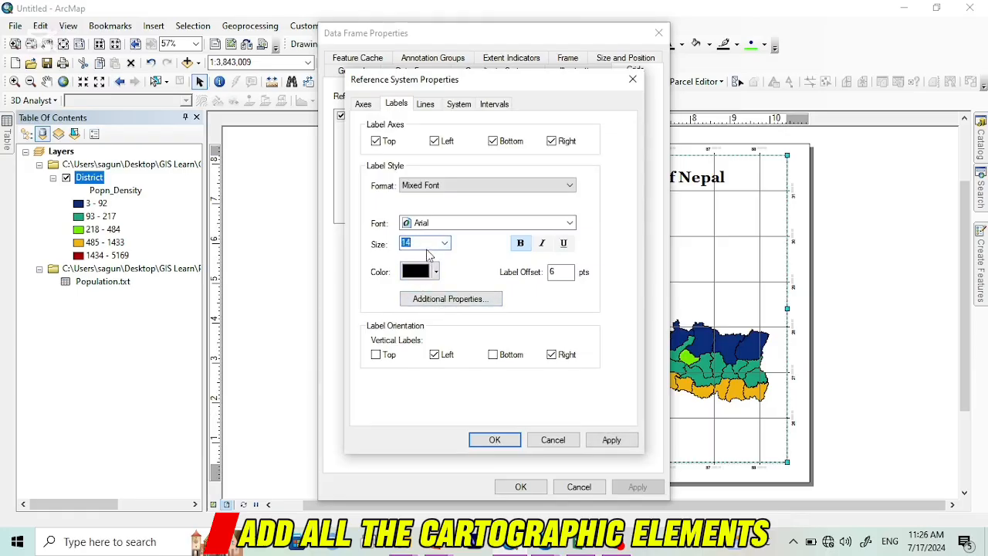
left_click(445, 244)
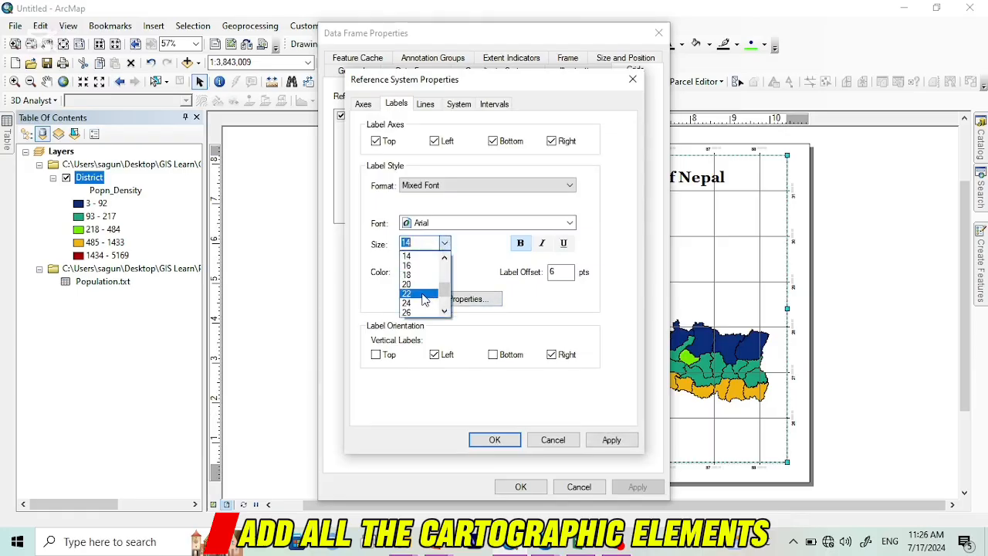
left_click(445, 259)
left_click(422, 257)
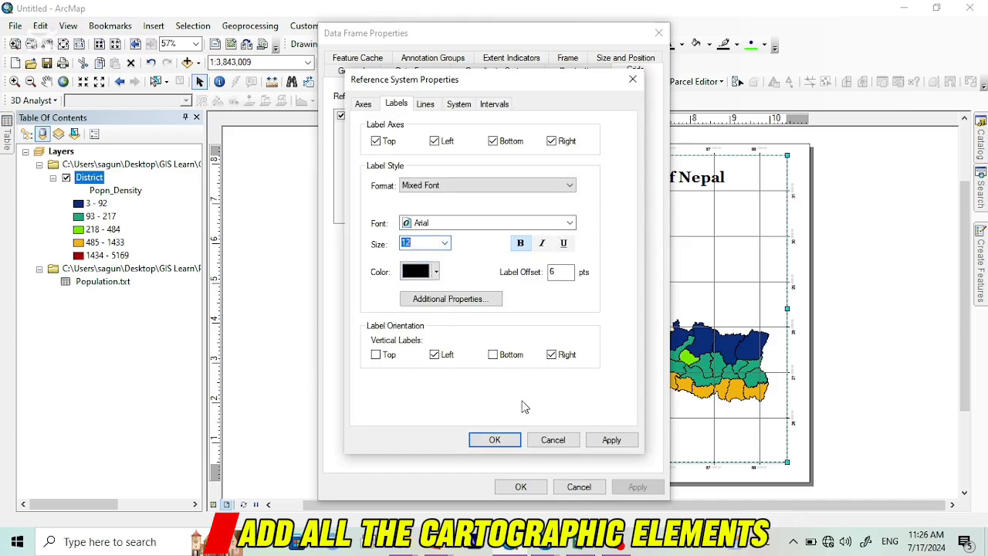
left_click(495, 439)
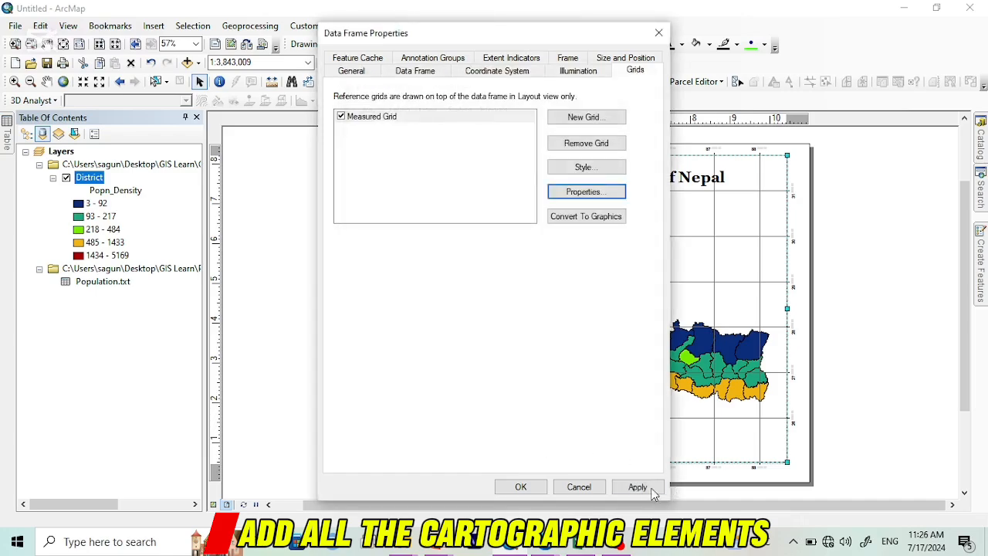
left_click(644, 486)
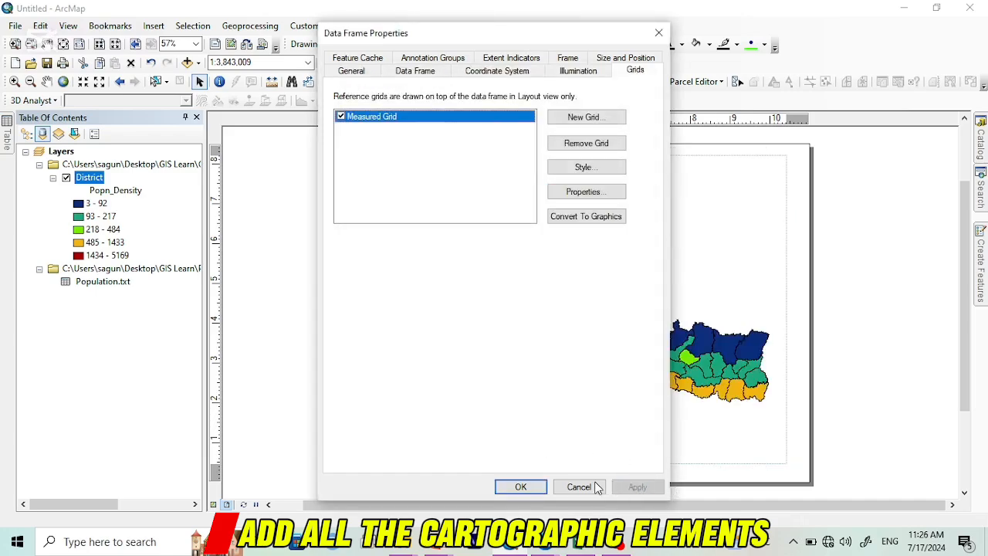
left_click(521, 486)
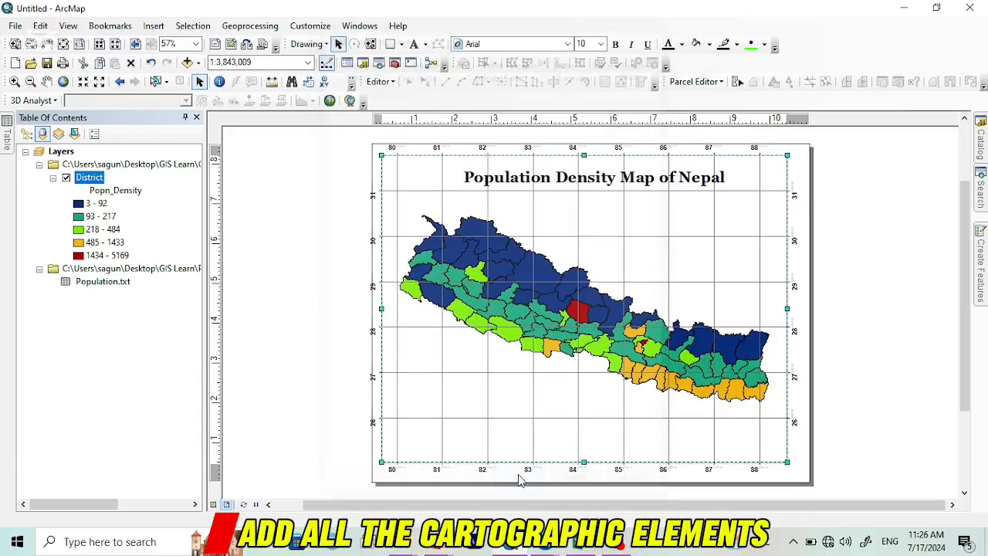
Step: Insert a one-column legend for the District layer with the default wizard settings and place it in the map frame's lower-left corner
right_click(413, 179)
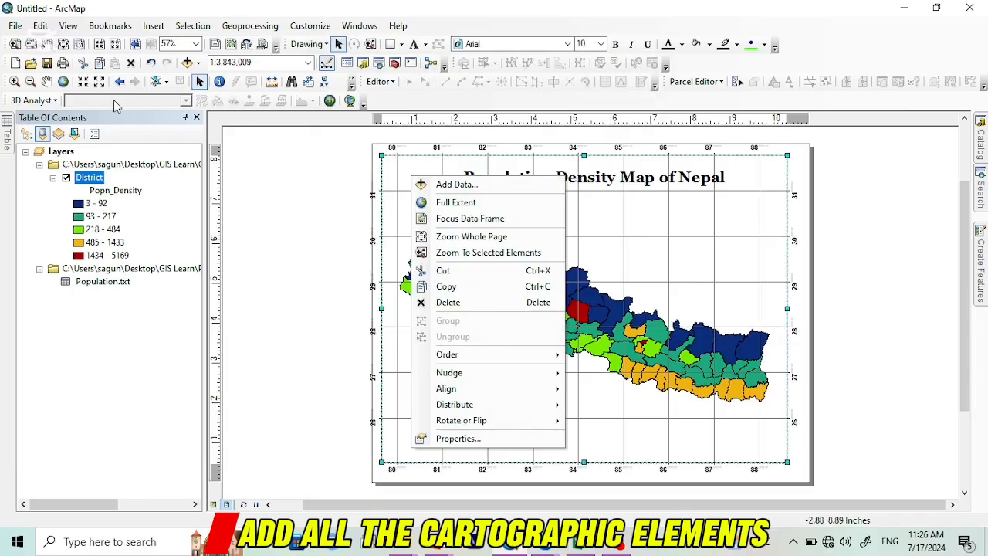
left_click(158, 26)
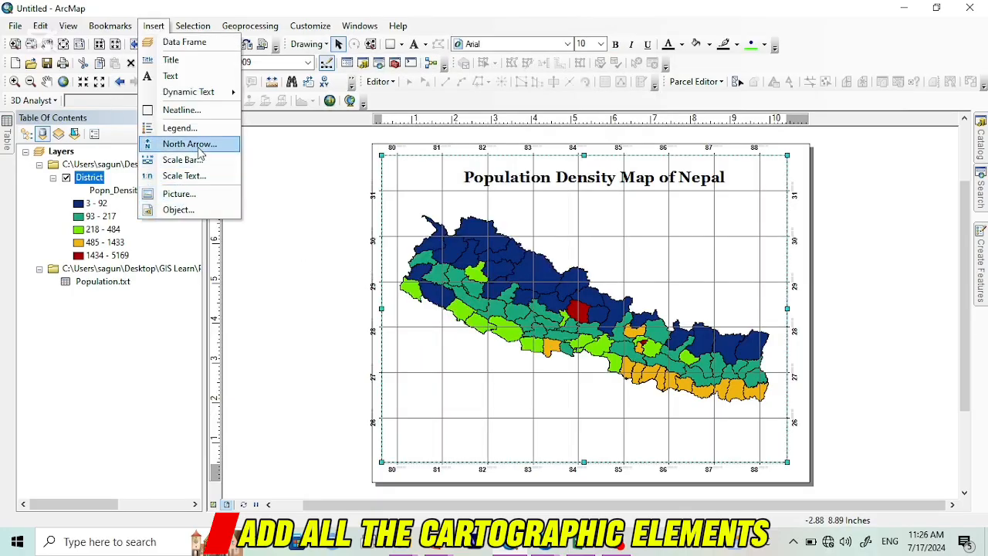
left_click(199, 129)
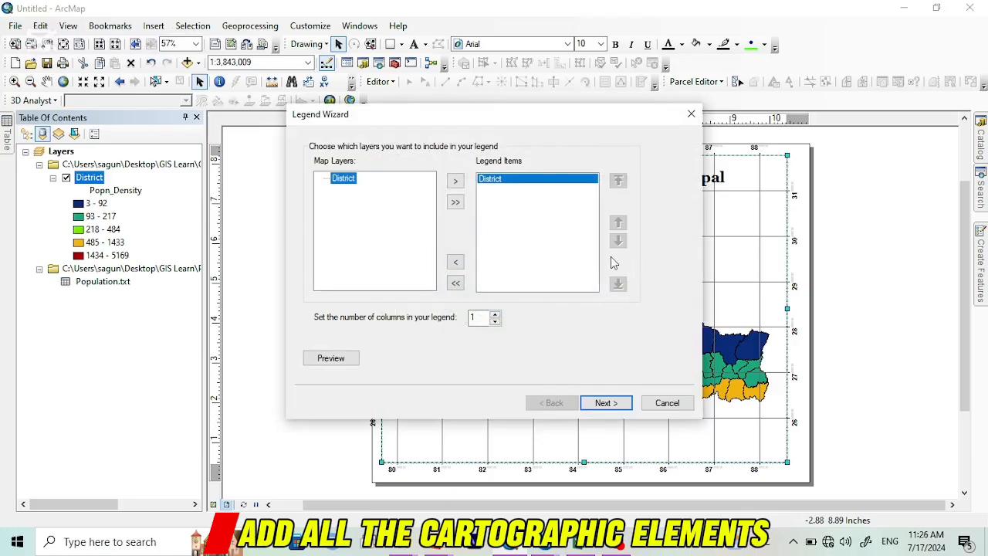
left_click(599, 404)
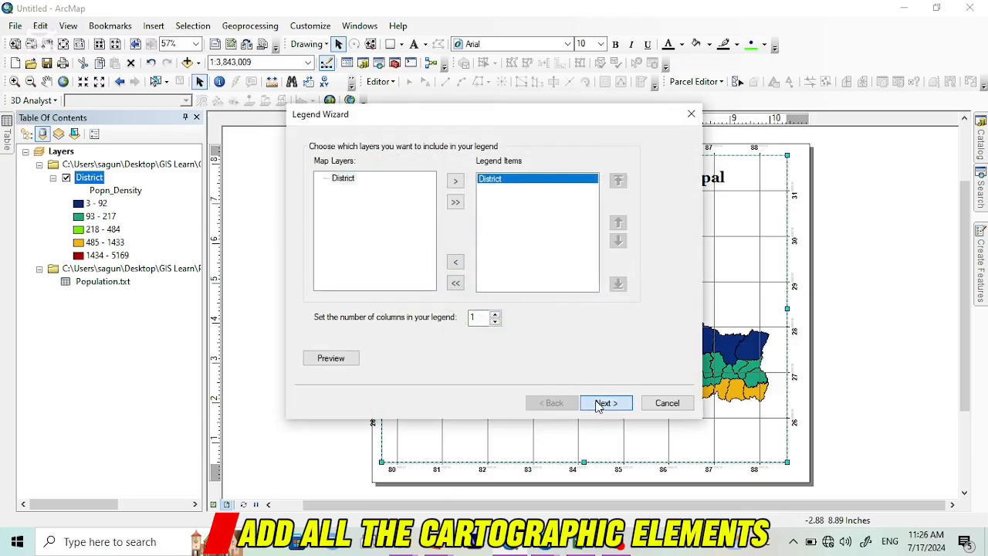
left_click(606, 404)
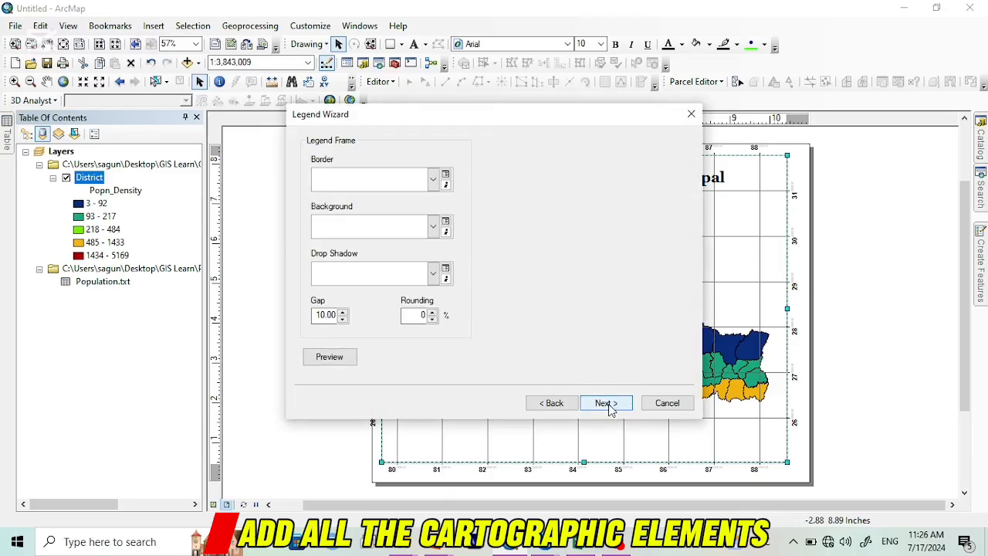
left_click(607, 402)
left_click(606, 403)
left_click(606, 403)
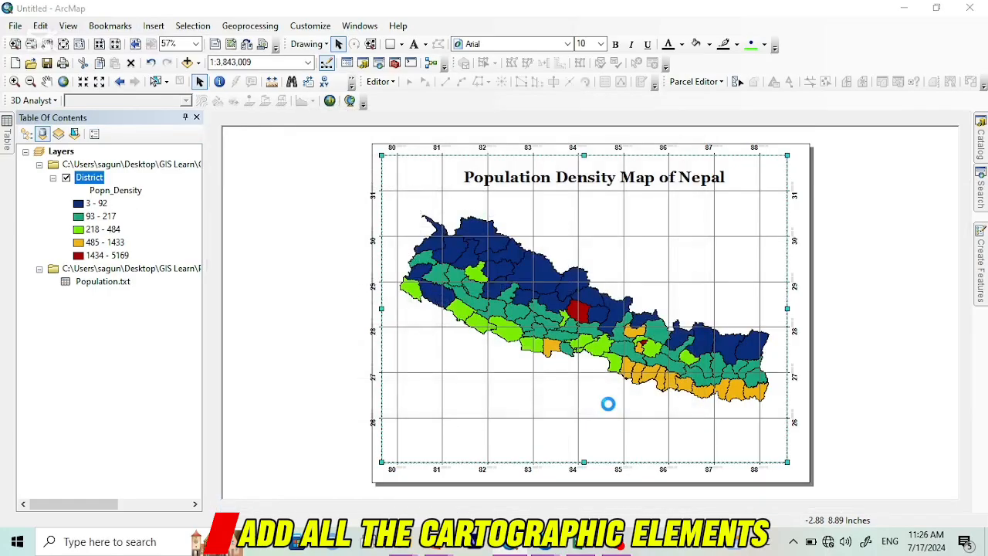
left_click_drag(518, 308, 409, 397)
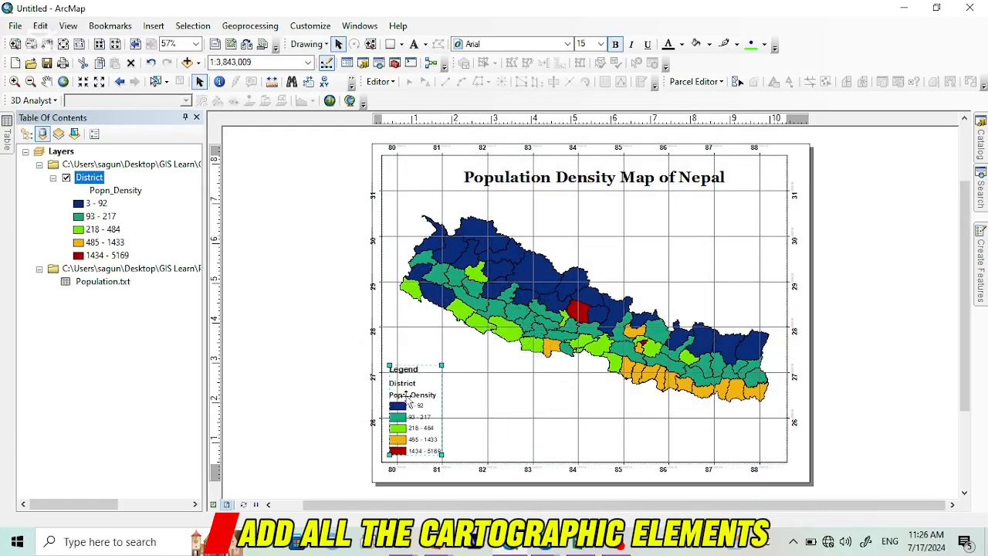
left_click(328, 399)
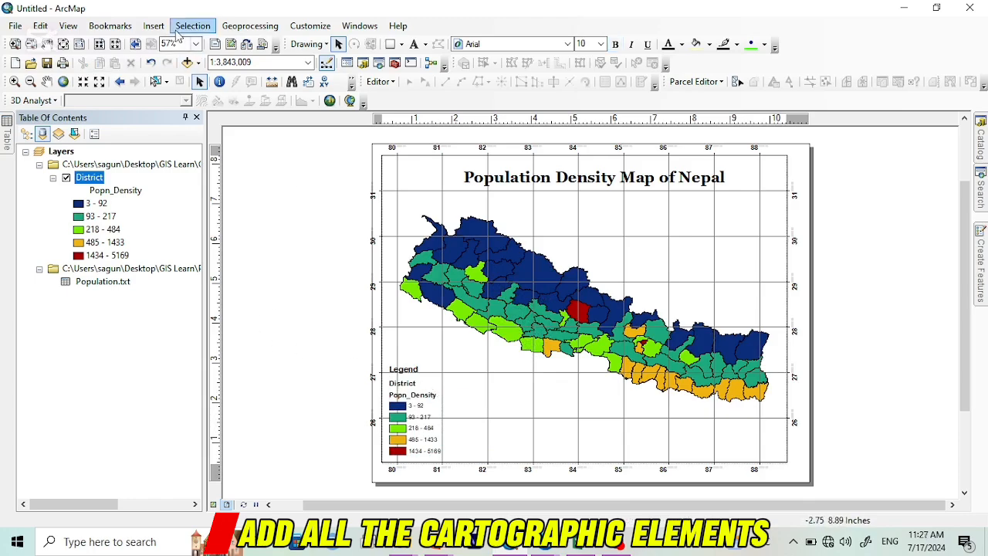
Step: Insert an Alternating Scale Bar 1 with kilometers as division units and place it below the map near the frame's lower edge
left_click(153, 25)
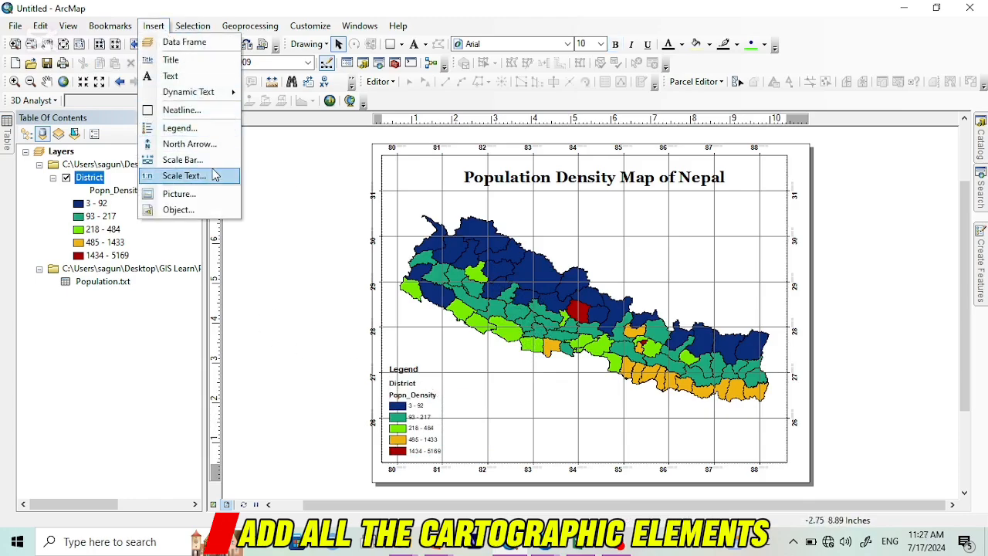
left_click(207, 159)
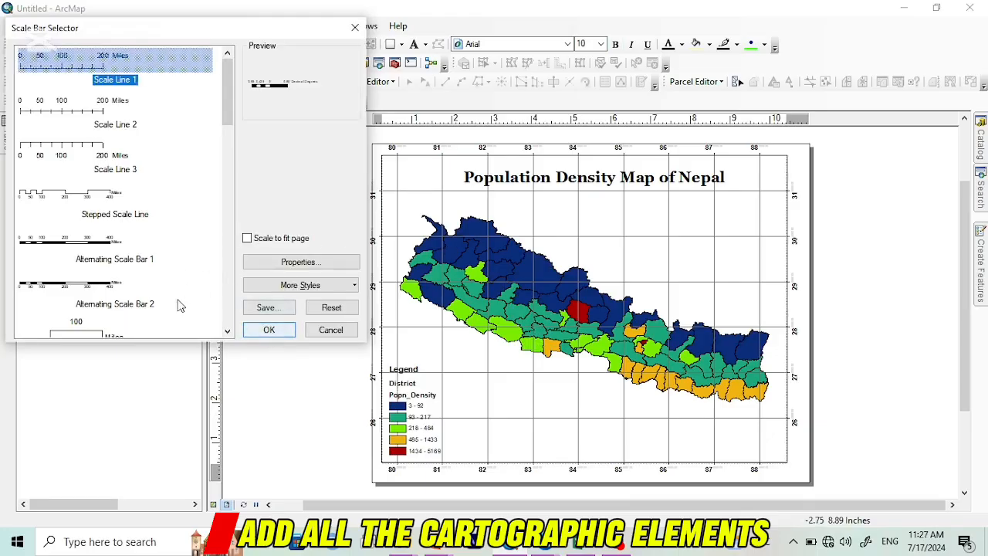
left_click(108, 246)
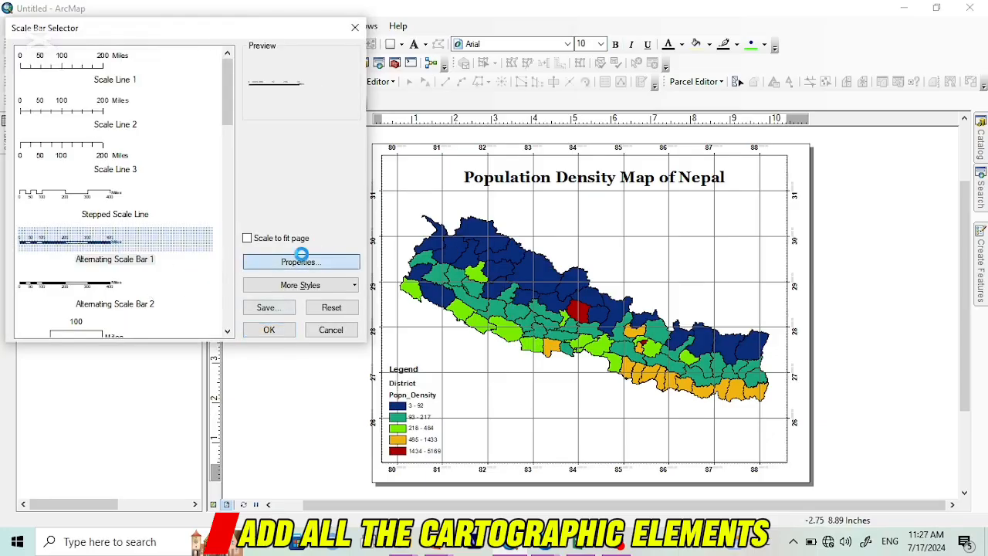
left_click(297, 260)
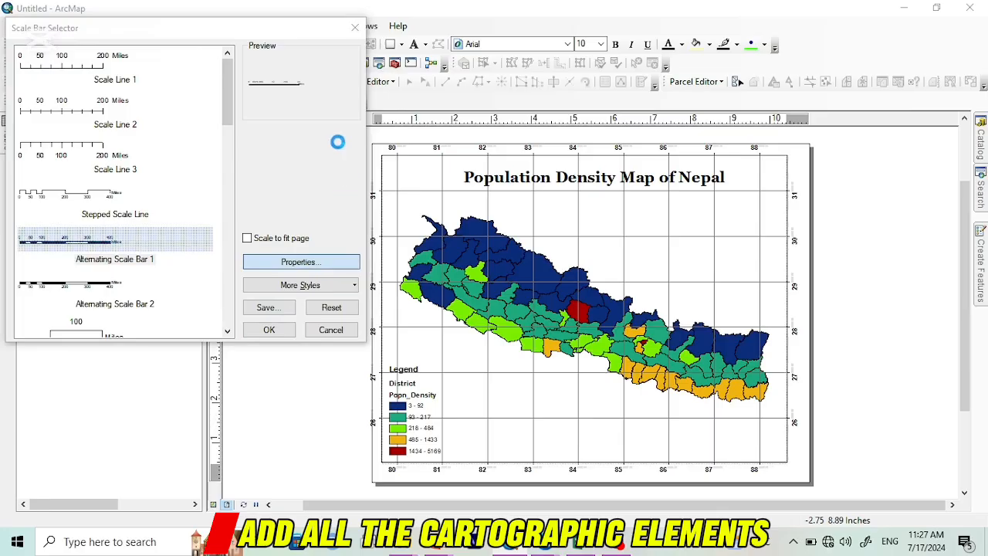
left_click(429, 303)
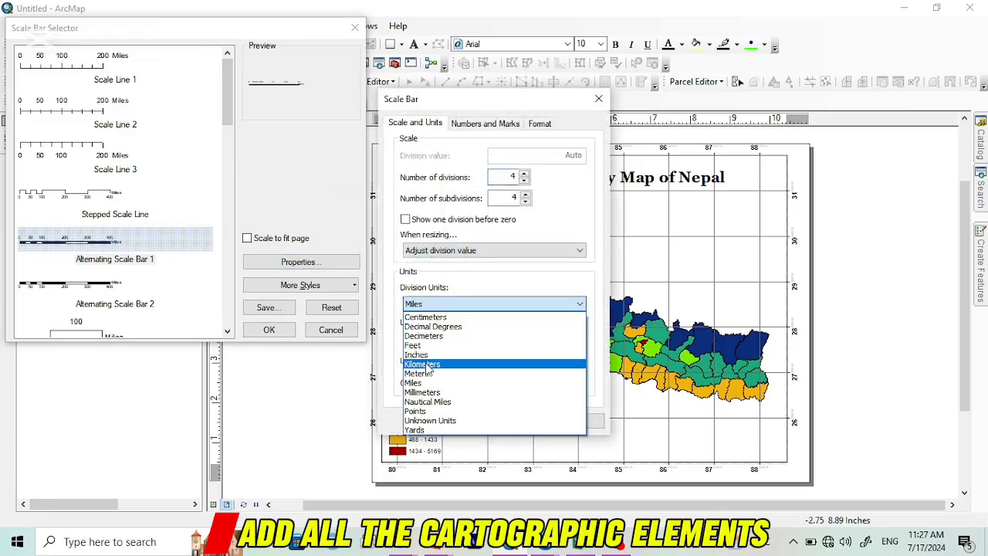
left_click(424, 364)
left_click(460, 420)
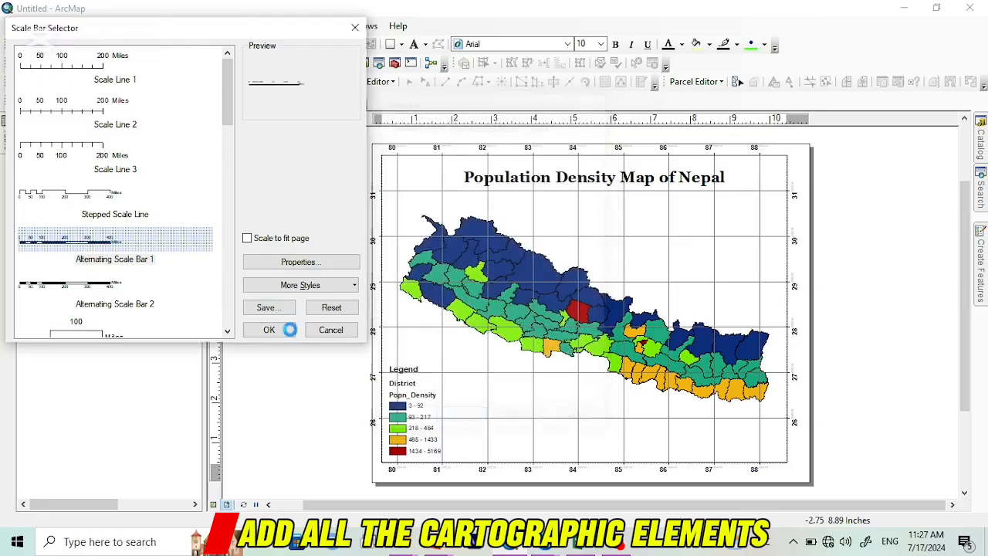
left_click(269, 330)
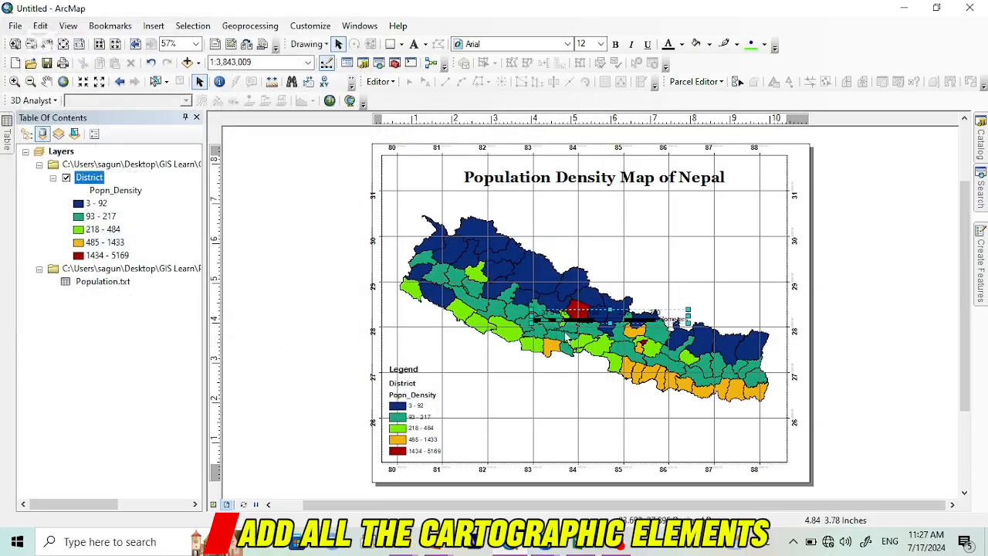
left_click_drag(607, 317, 591, 441)
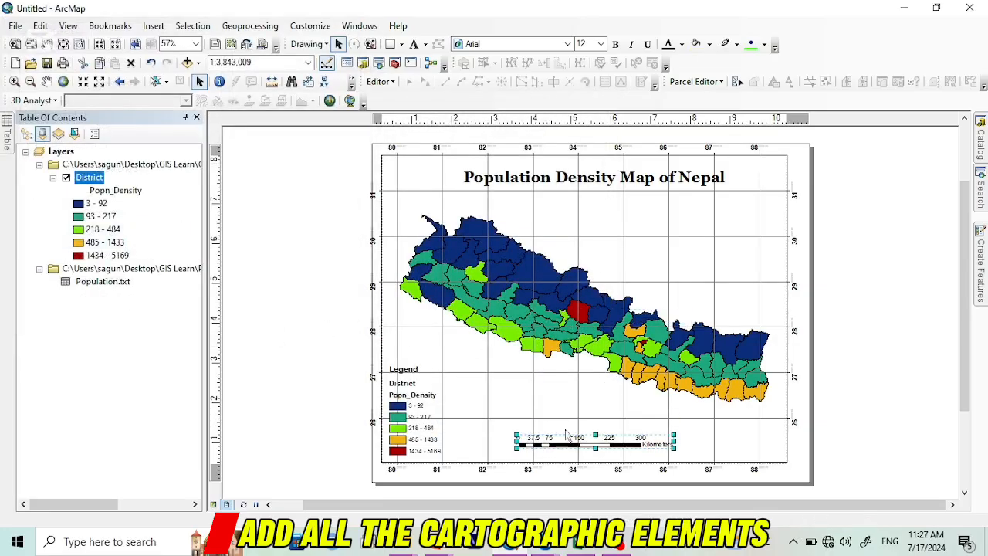
Step: Insert the ESRI North 1 north arrow, move it to the map frame's upper-right corner beside the title and enlarge it
left_click(154, 26)
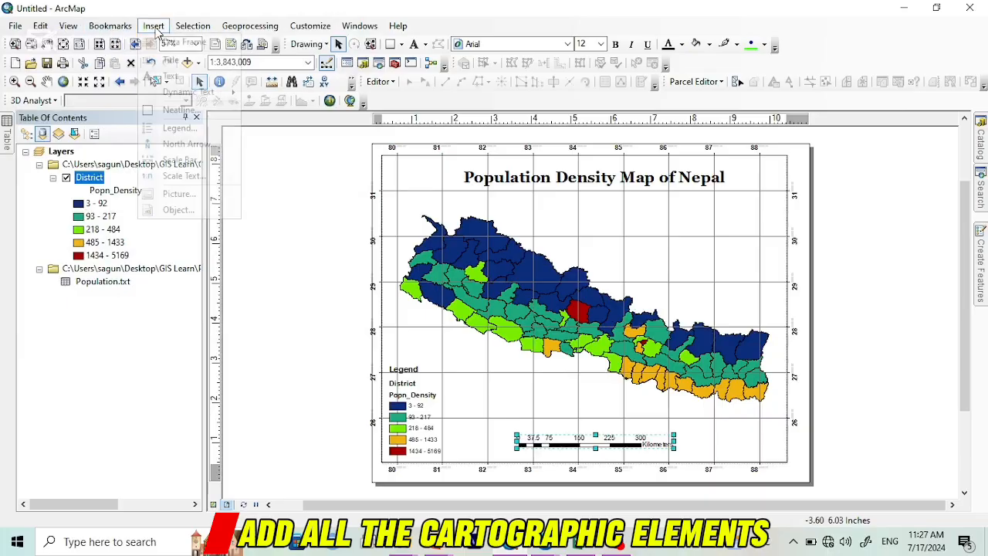
left_click(184, 145)
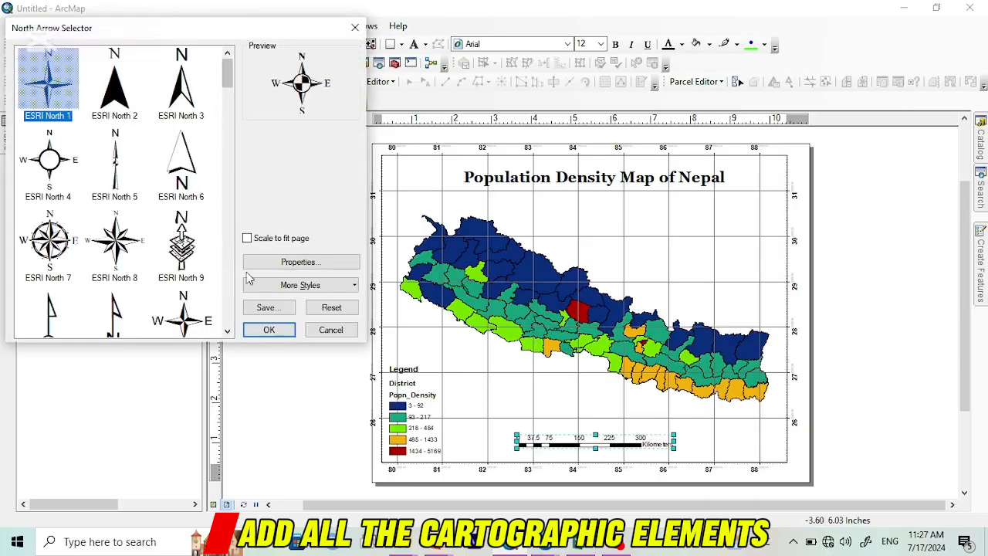
left_click(266, 330)
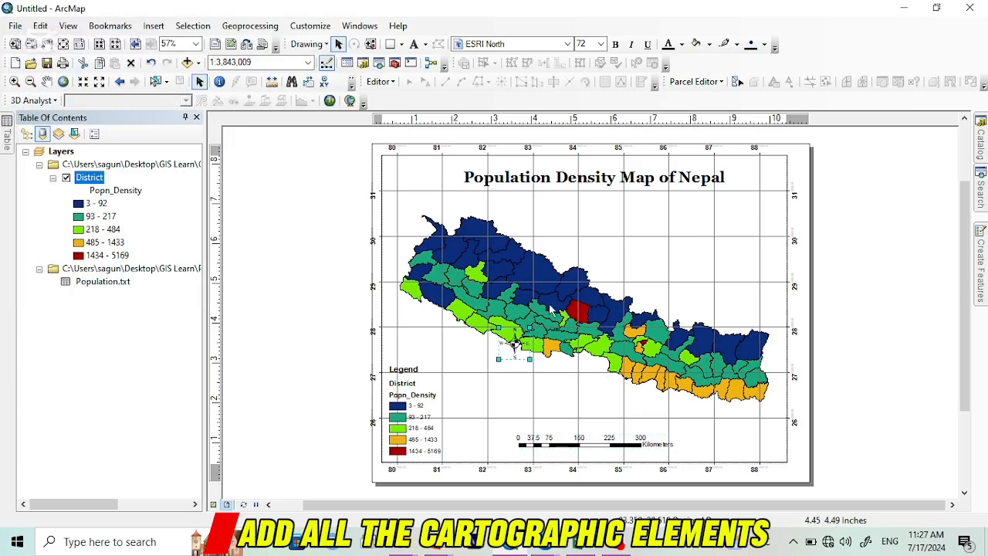
left_click(532, 329)
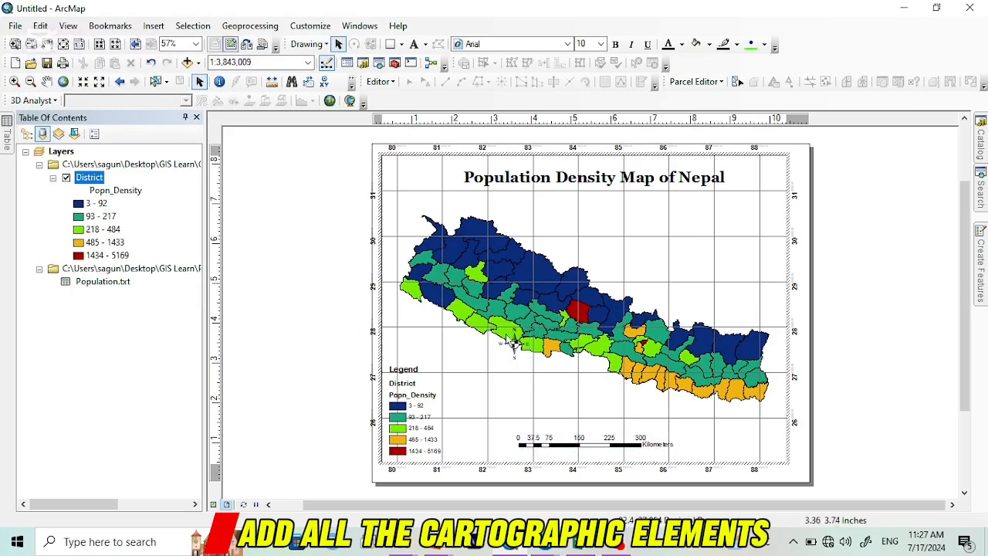
left_click(320, 312)
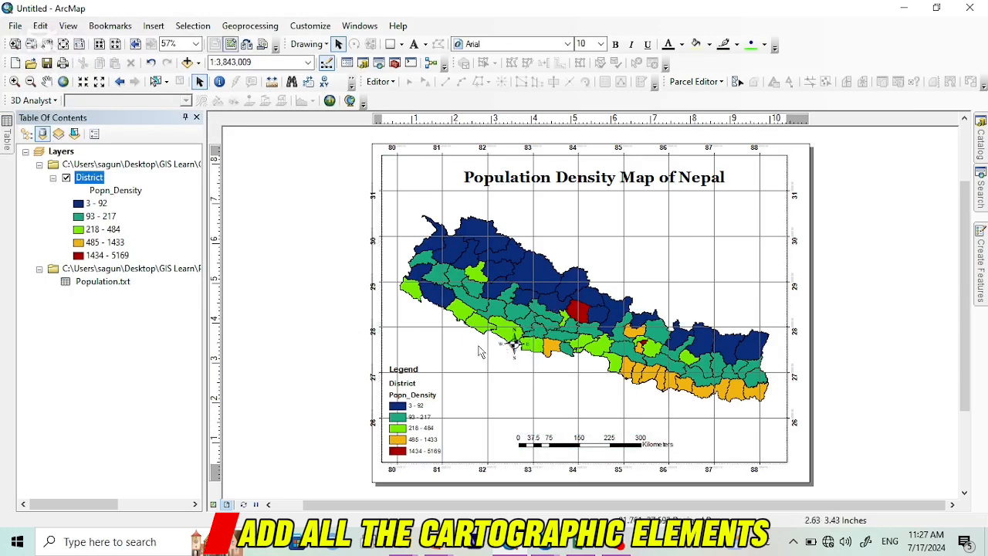
left_click(510, 346)
left_click_drag(514, 350, 759, 186)
left_click(854, 186)
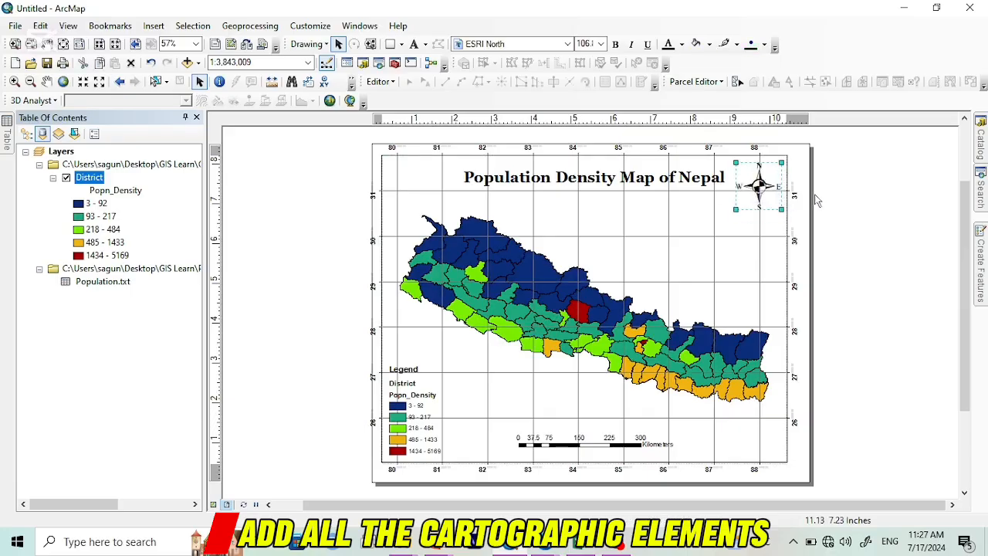
left_click(820, 200)
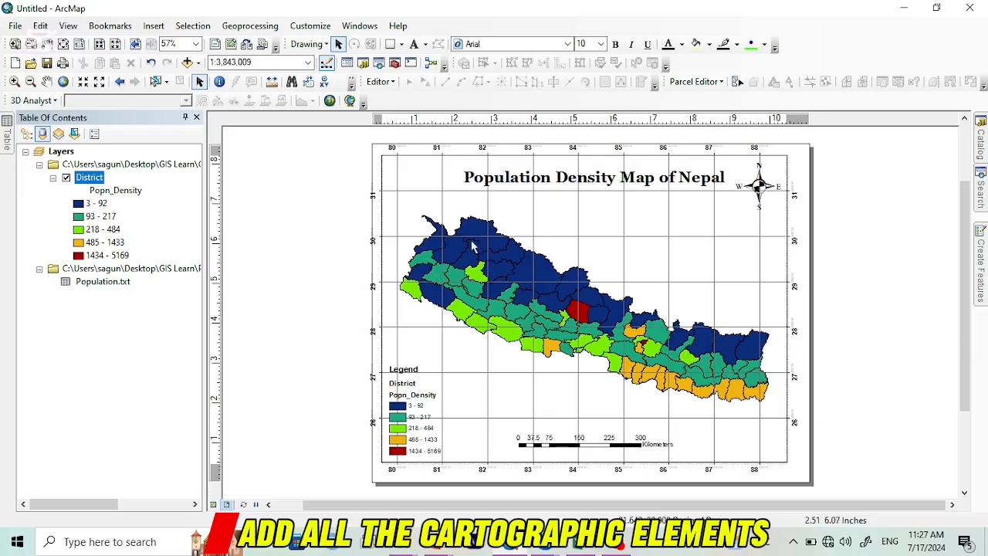
Step: Shrink the data frame slightly by moving its left and top edges inward on the page
left_click(422, 231)
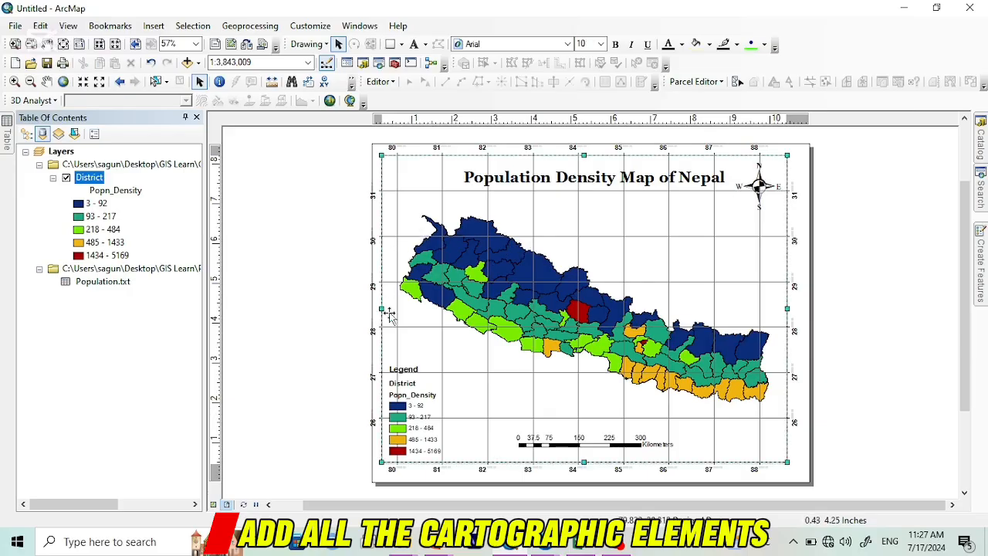
left_click_drag(384, 308, 386, 308)
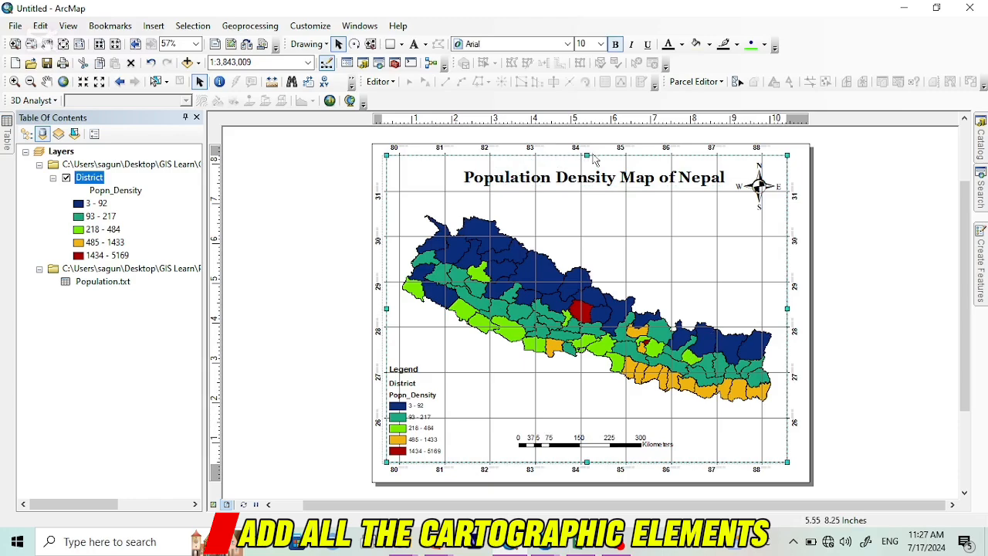
left_click_drag(586, 151, 586, 156)
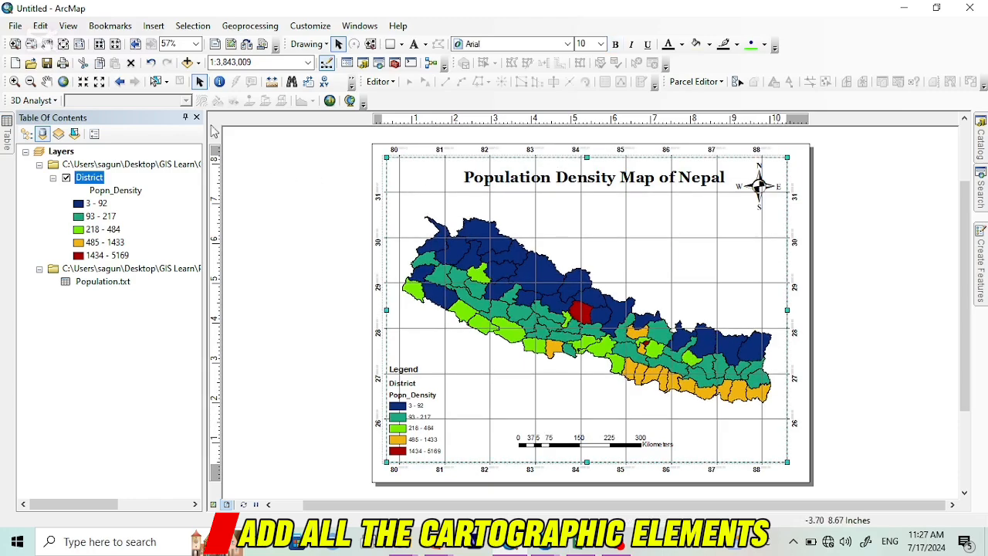
Step: Start exporting the map and choose the Population density map folder inside GIS Learn as the destination
left_click(15, 27)
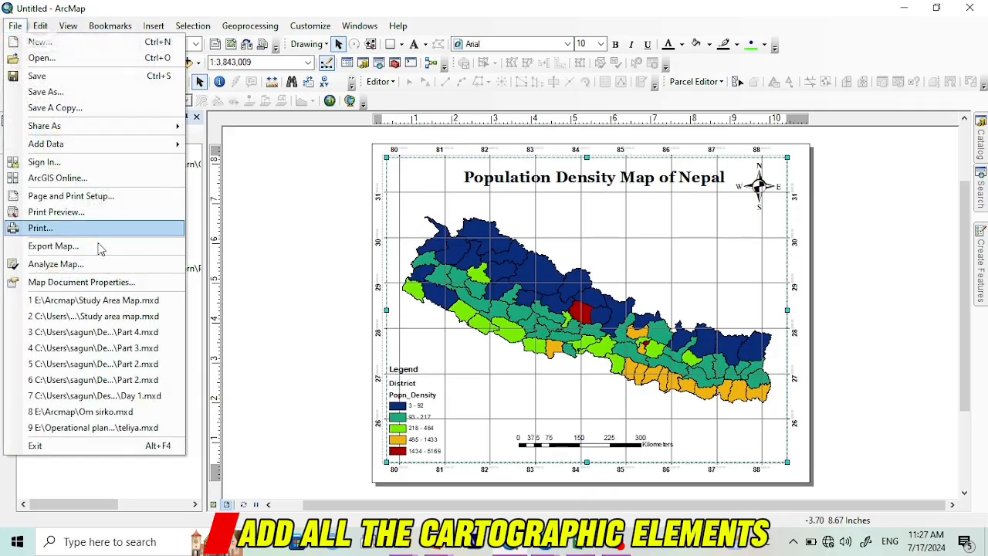
left_click(84, 250)
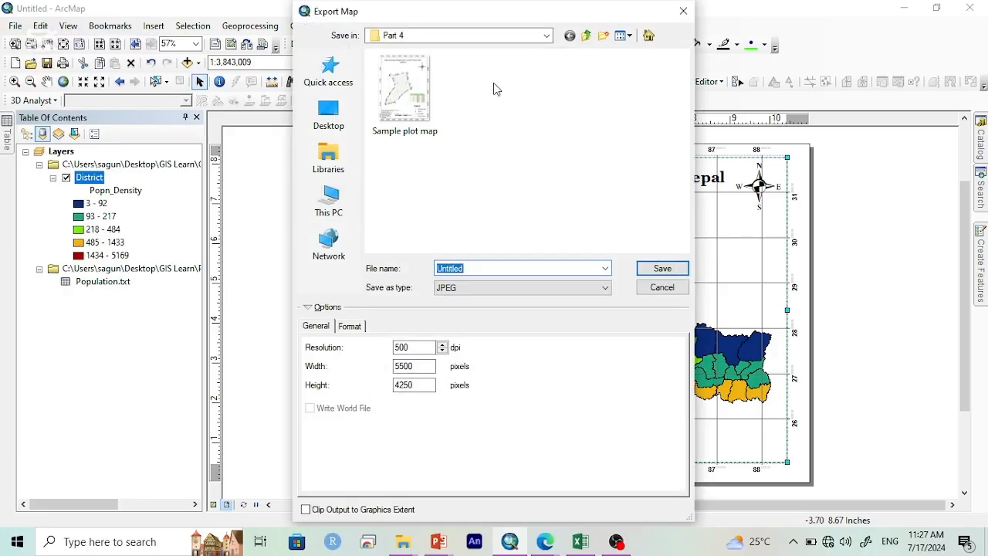
left_click(586, 37)
left_click(586, 37)
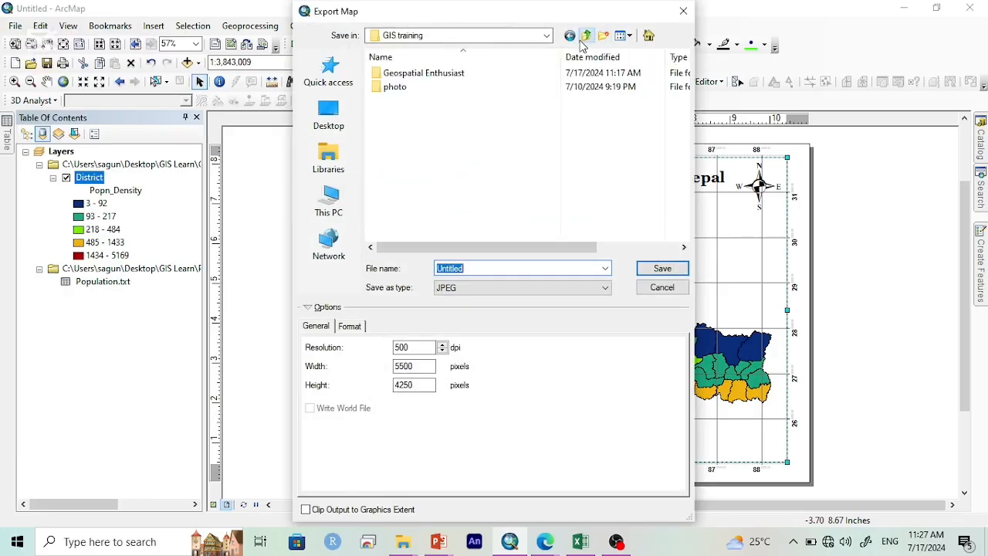
left_click(585, 36)
double_click(436, 86)
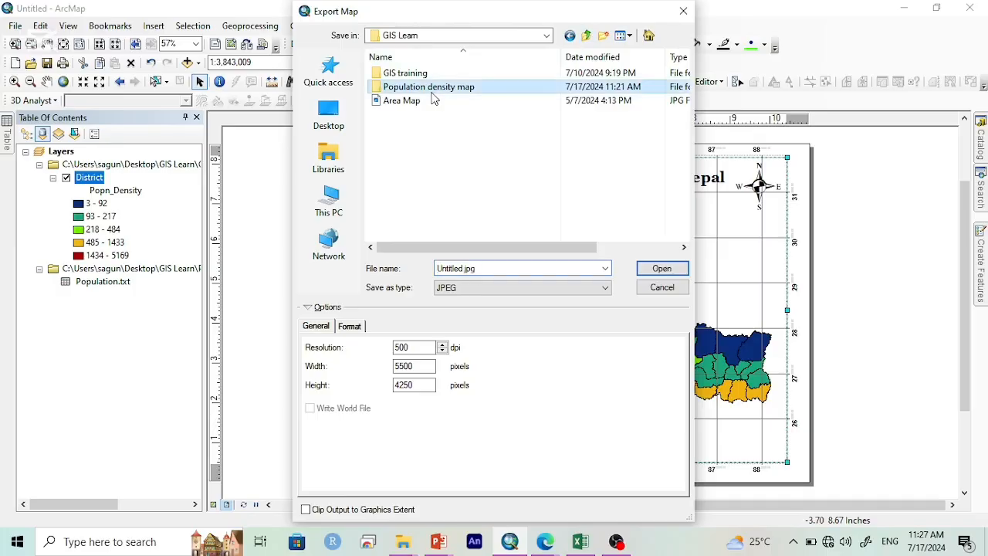
Step: Name the JPEG file for the population map, enter its export resolution in dpi and export the map
double_click(515, 267)
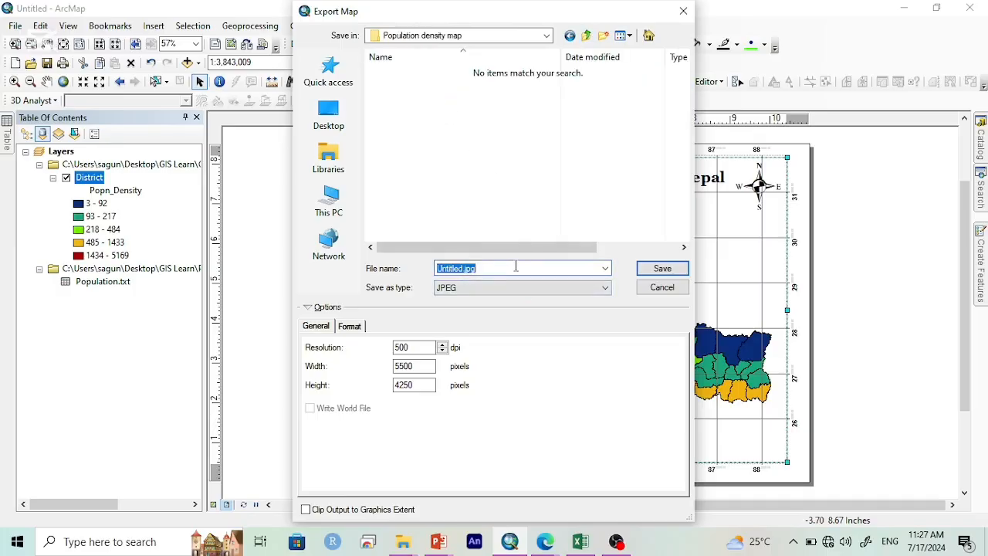
type("Popu")
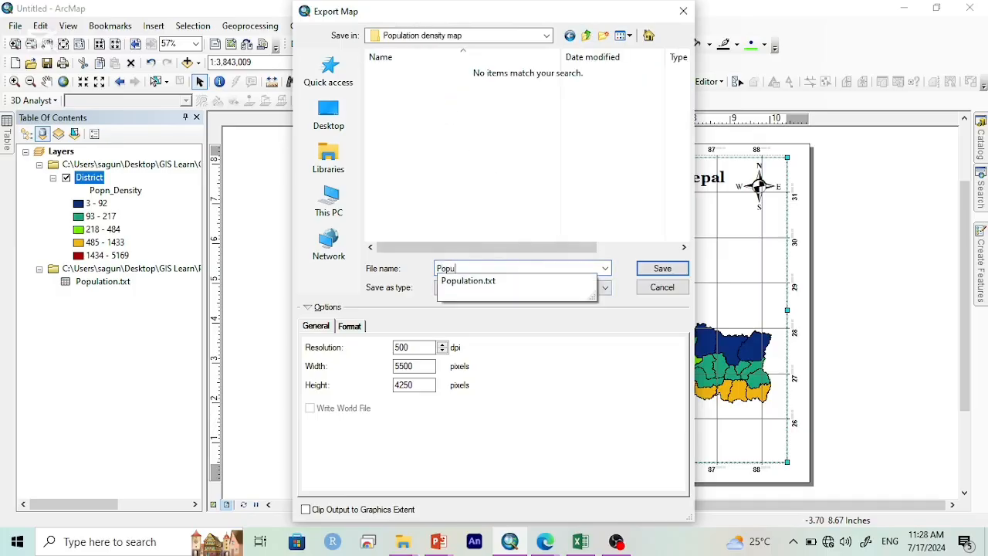
type("latio")
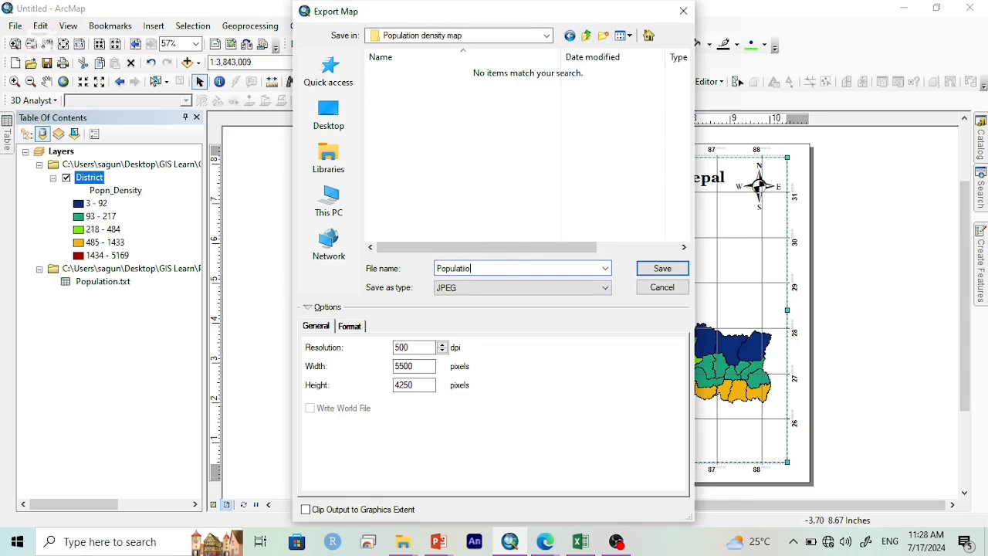
key("BackSpace")
type("density Map")
left_click_drag(411, 350, 383, 354)
type("5")
left_click(662, 269)
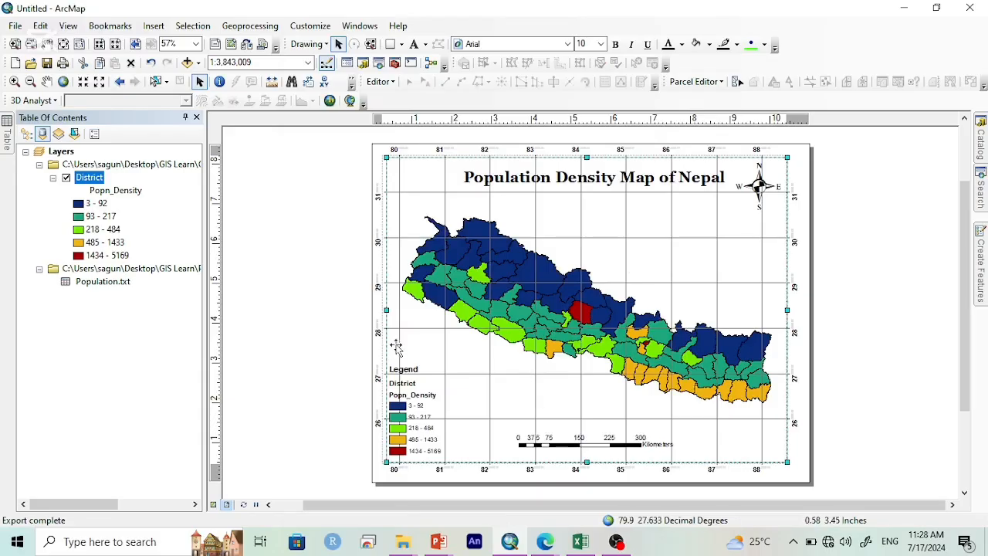
left_click(327, 324)
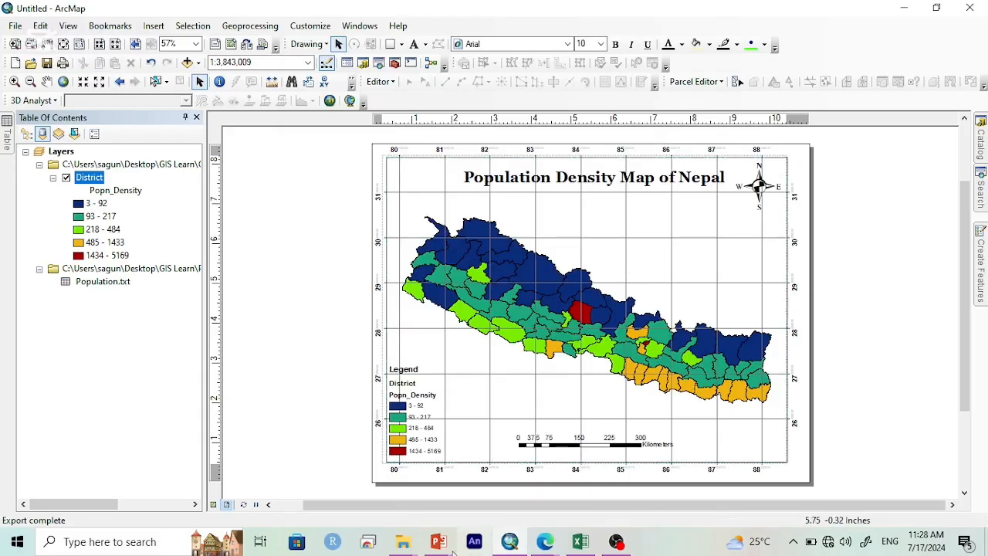
Step: Switch to the Geospatial Enthusiast window in File Explorer, go up to the Desktop and open the GIS Learn folder
mouse_move(404, 541)
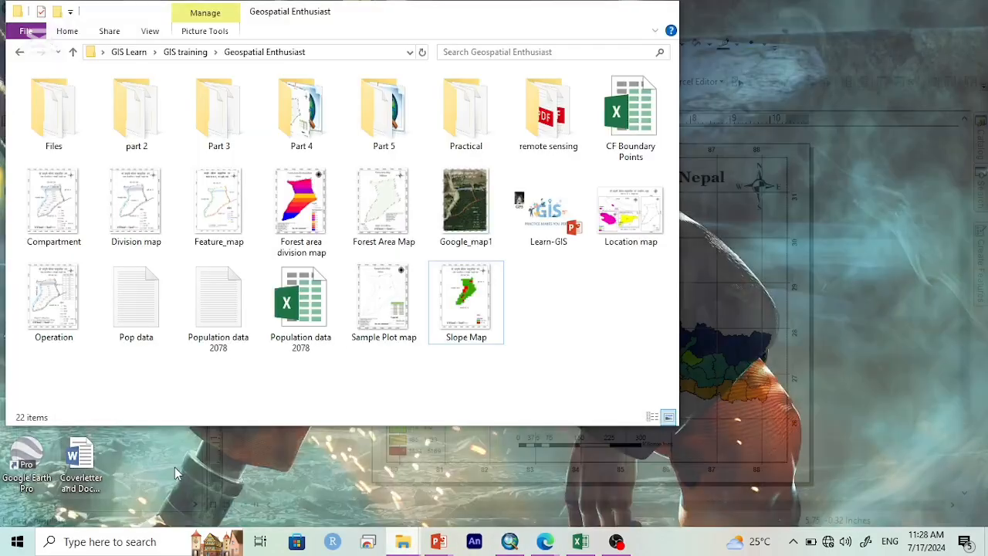
left_click(175, 469)
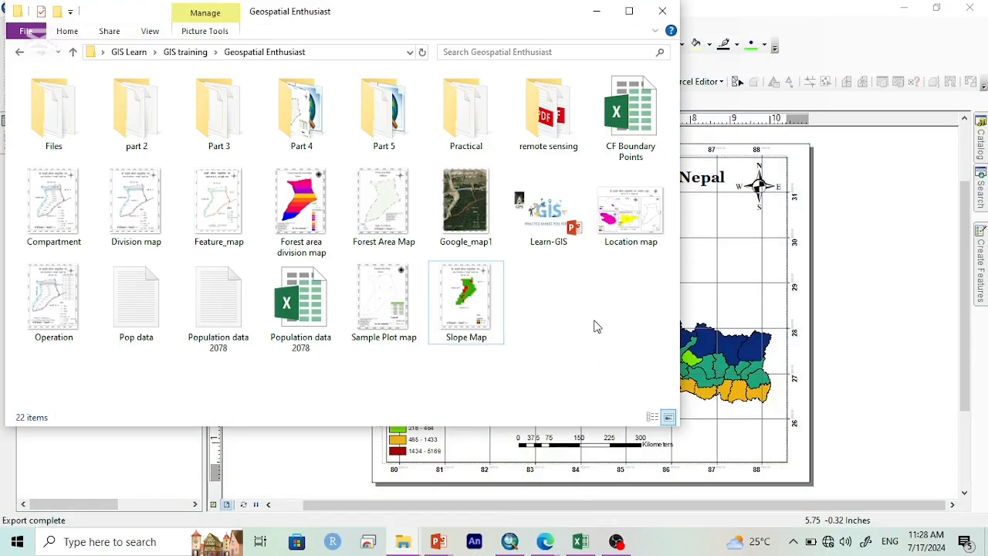
key("alt+Up")
key("alt+Up")
key("alt+Up")
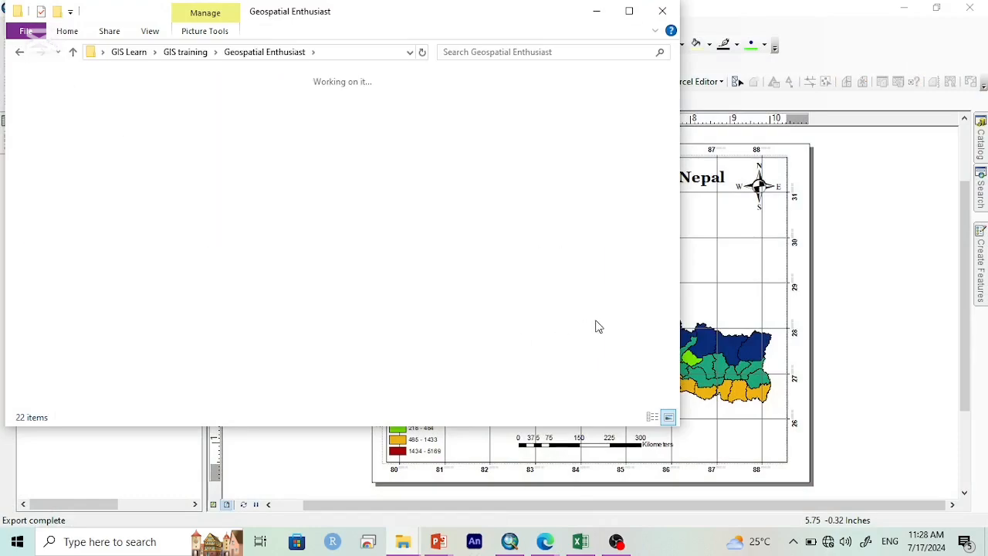
key("Return")
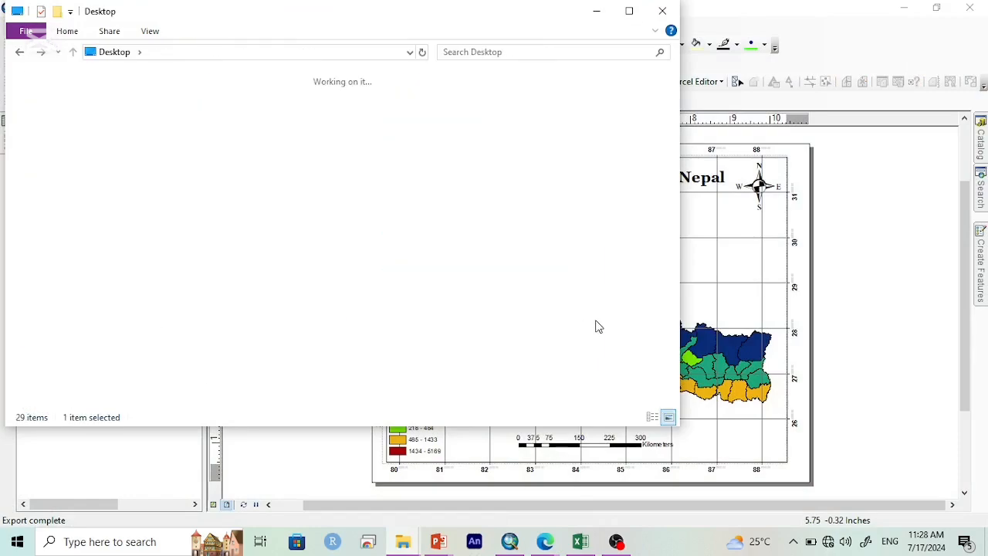
Step: Open the Population density map folder and select the exported Population density Map image
key("Right")
key("Right")
key("Left")
key("Right")
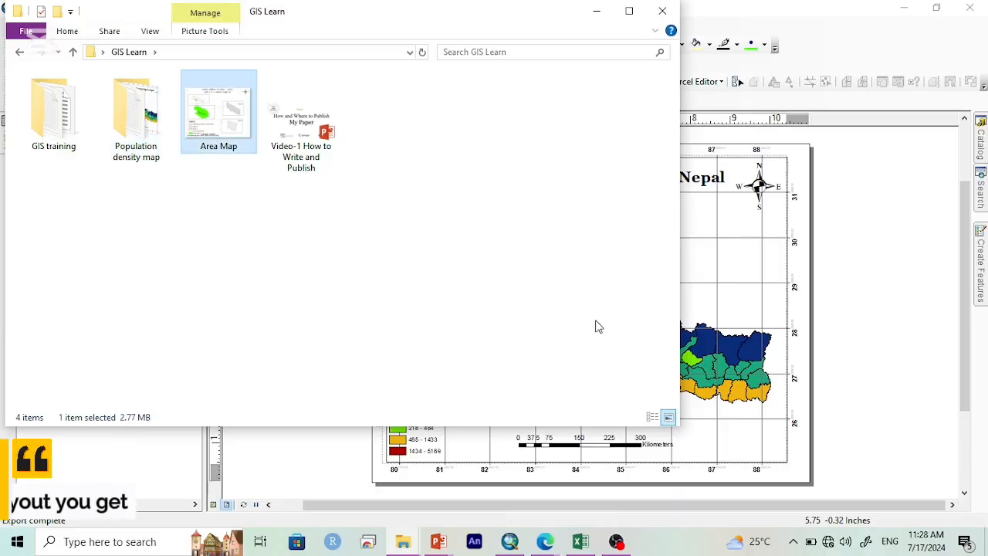
key("Left")
key("Return")
key("Left")
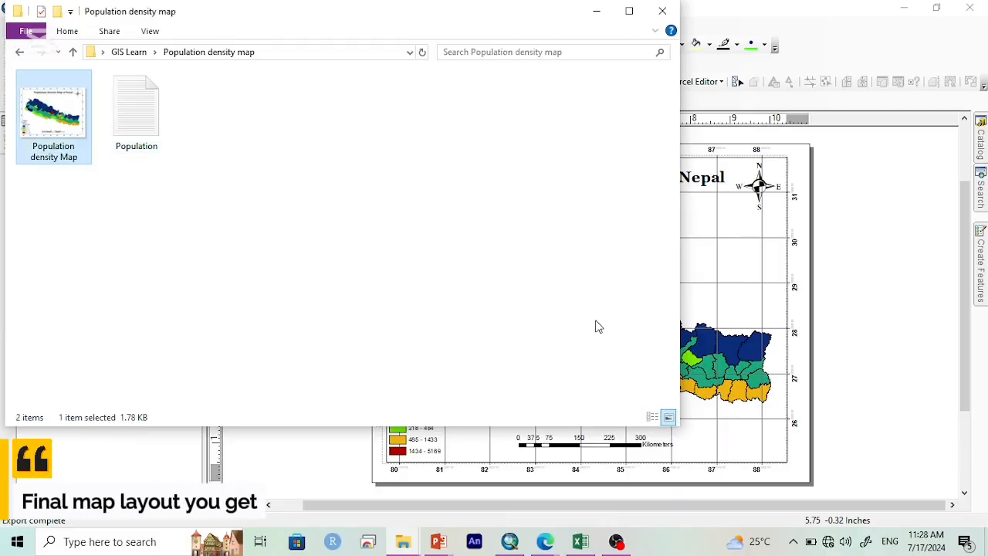